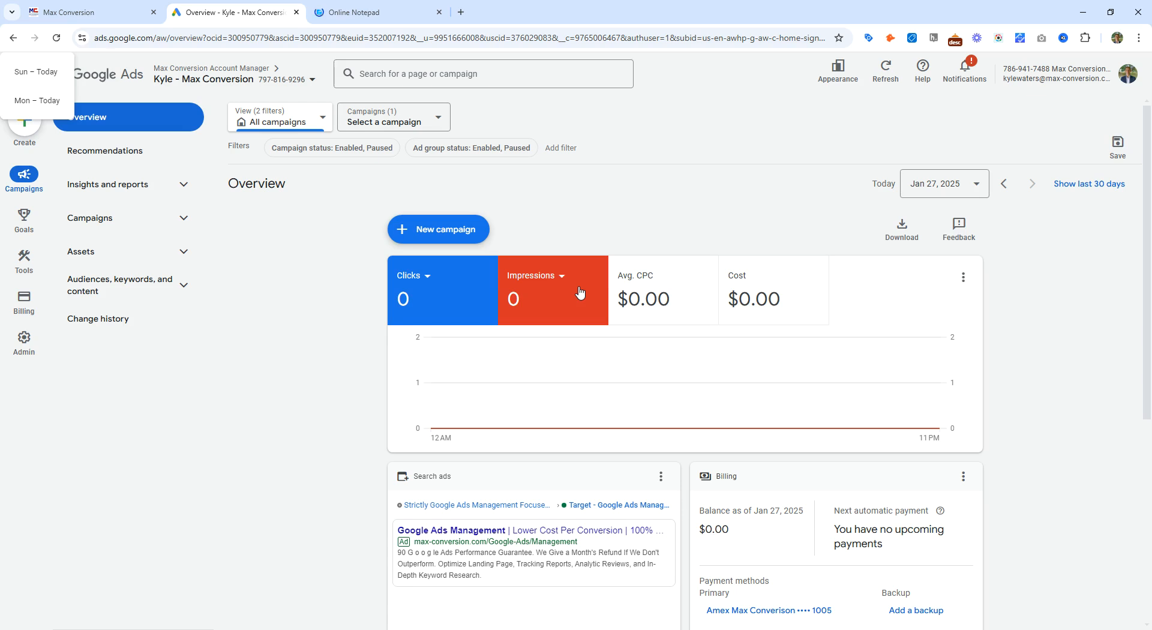
Step: Open the Goals conversions summary and start creating a new conversion action
{"action": "left_click", "coordinate": [180, 283]}
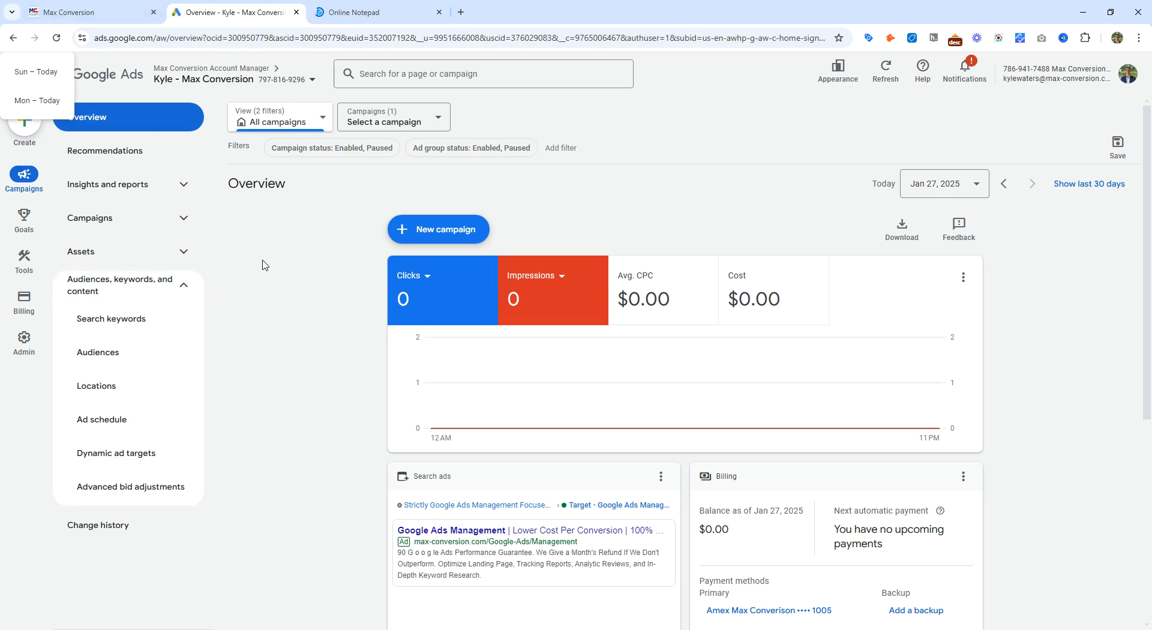
{"action": "left_click", "coordinate": [184, 285]}
{"action": "left_click", "coordinate": [24, 338]}
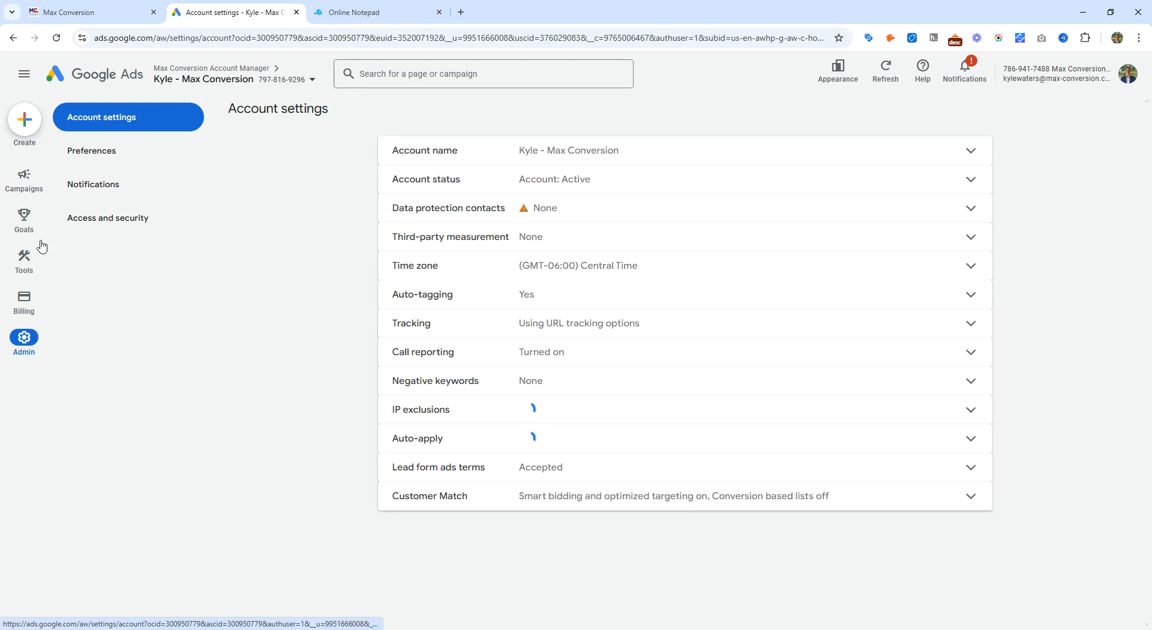
{"action": "left_click", "coordinate": [24, 219]}
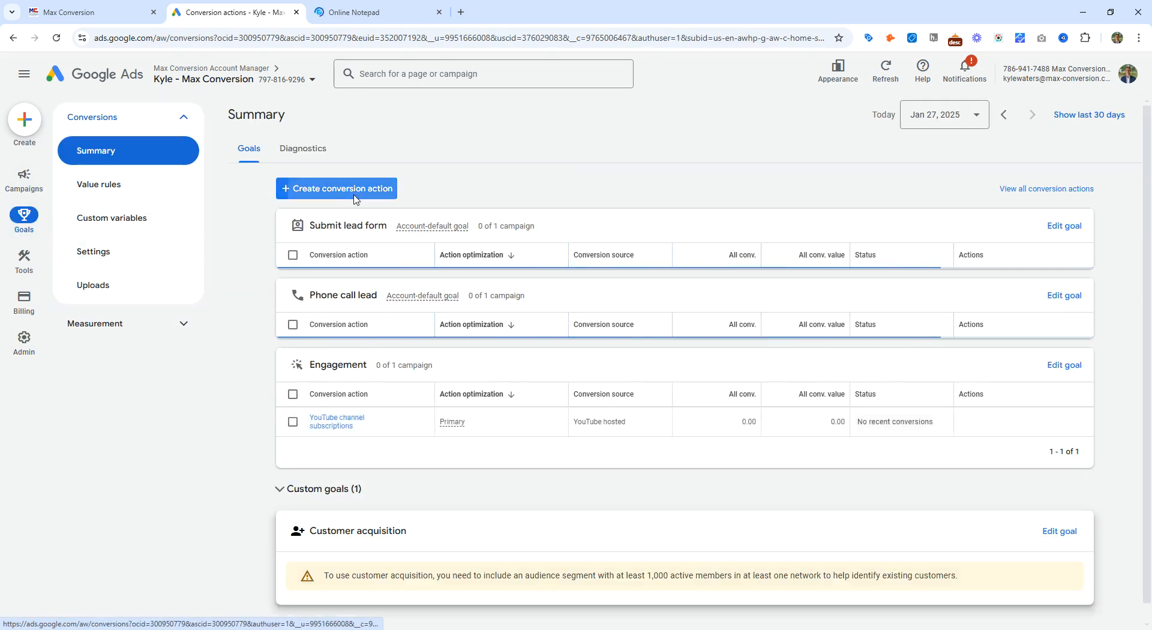
{"action": "left_click", "coordinate": [355, 198]}
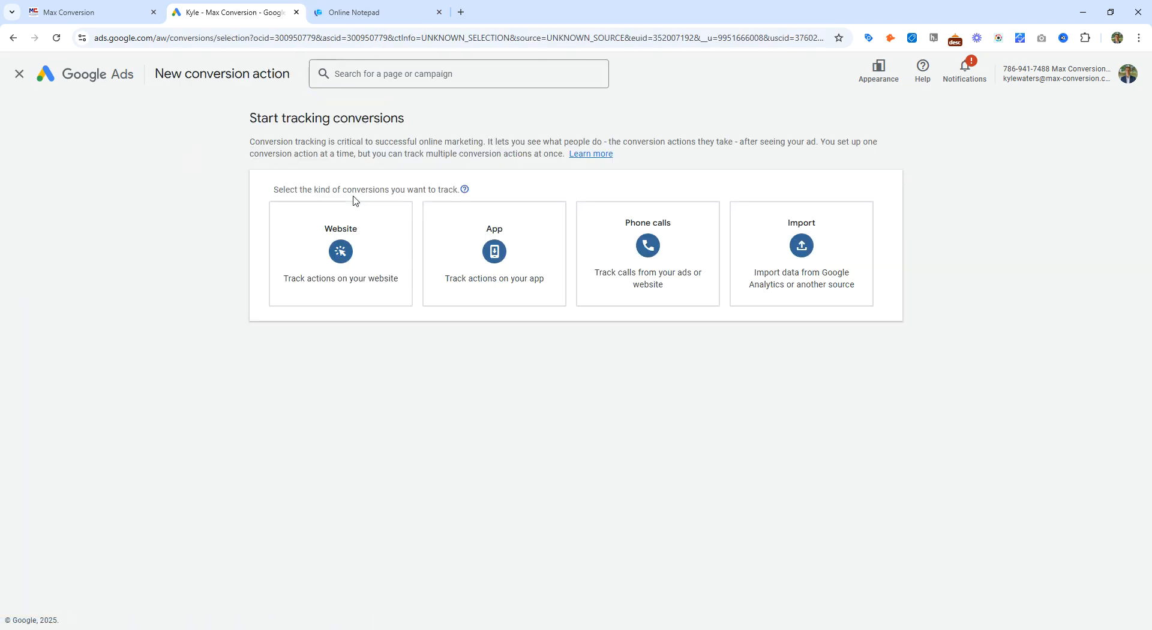
Step: Choose to import conversions from clicks via CRMs, files, or other data sources, skipping data source setup for later
{"action": "left_click", "coordinate": [673, 273]}
{"action": "left_click", "coordinate": [774, 276]}
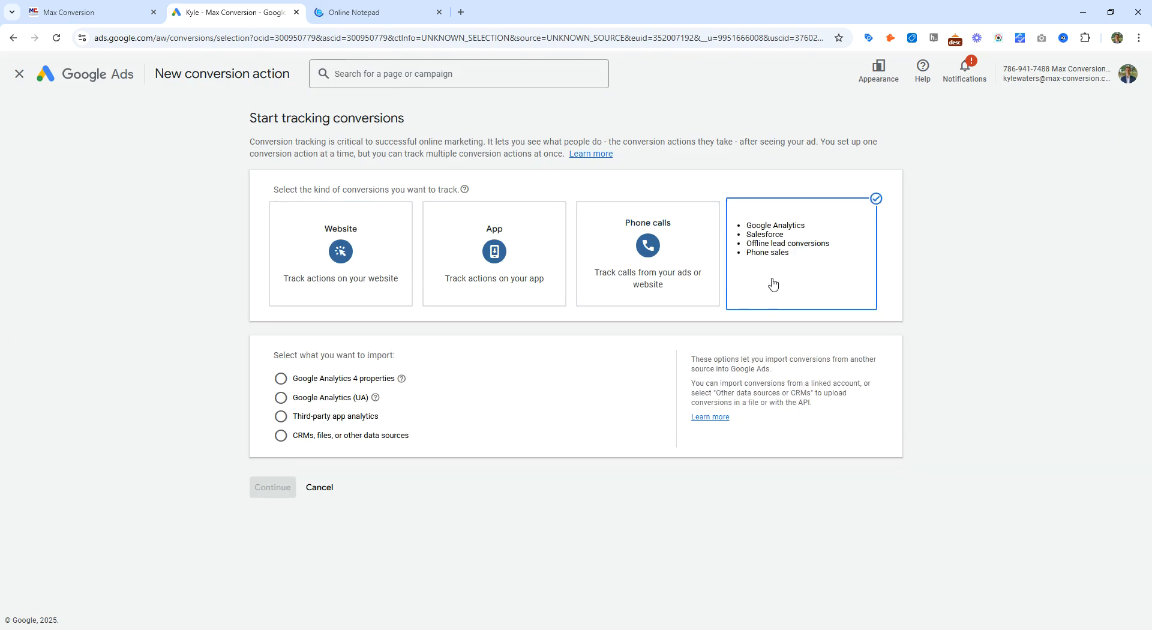
{"action": "left_click", "coordinate": [319, 438]}
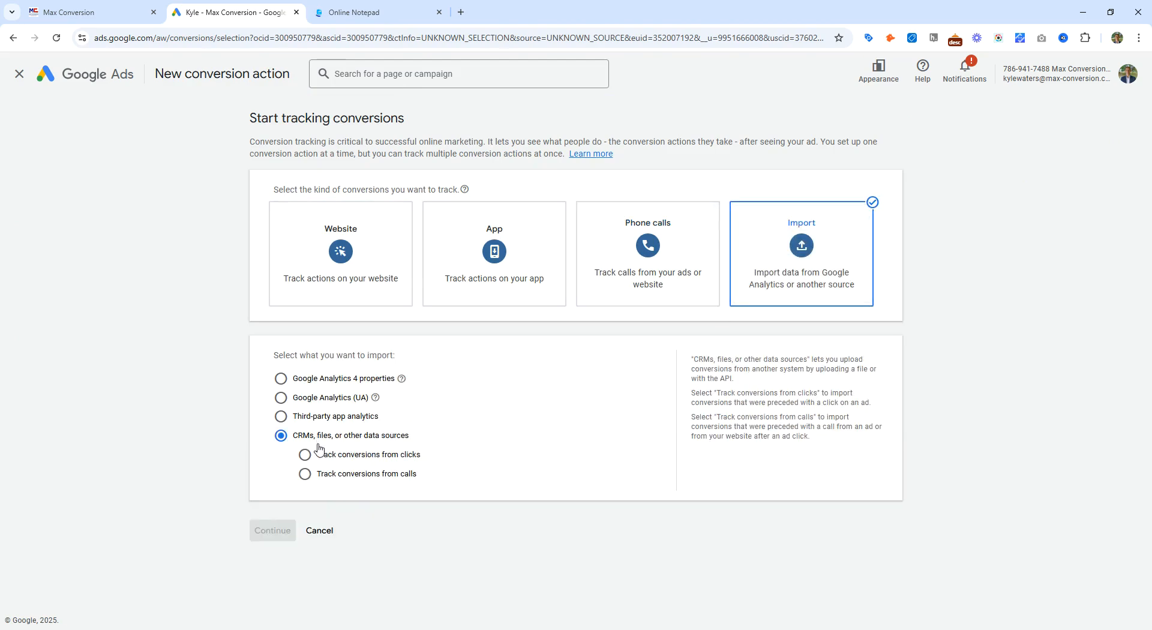
{"action": "left_click", "coordinate": [368, 455]}
{"action": "scroll", "coordinate": [399, 480], "scroll_direction": "down", "scroll_amount": 1}
{"action": "left_click", "coordinate": [428, 522]}
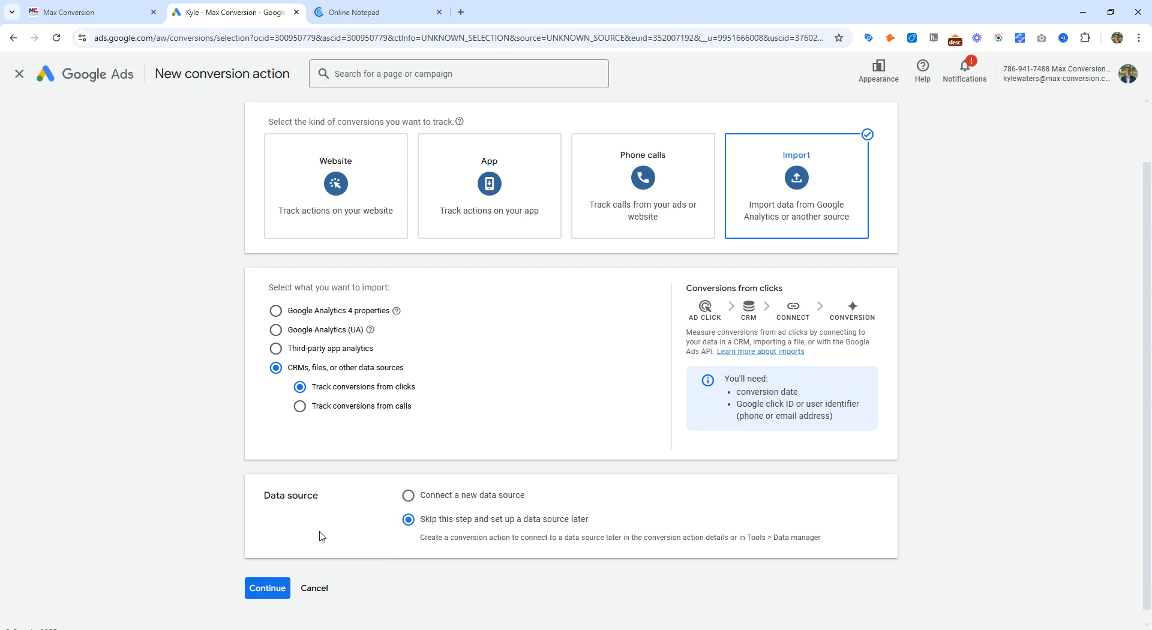
{"action": "left_click", "coordinate": [266, 588]}
Step: Add a Submit lead form conversion action named 'Video - Submit Form'
{"action": "left_click", "coordinate": [369, 396]}
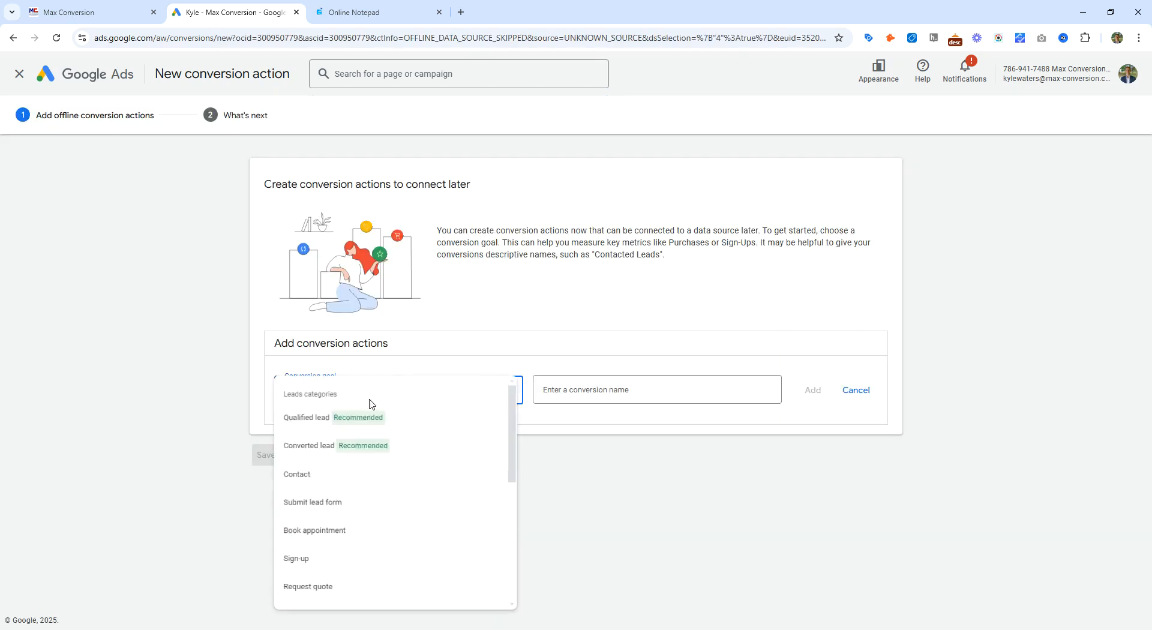
{"action": "left_click", "coordinate": [420, 474]}
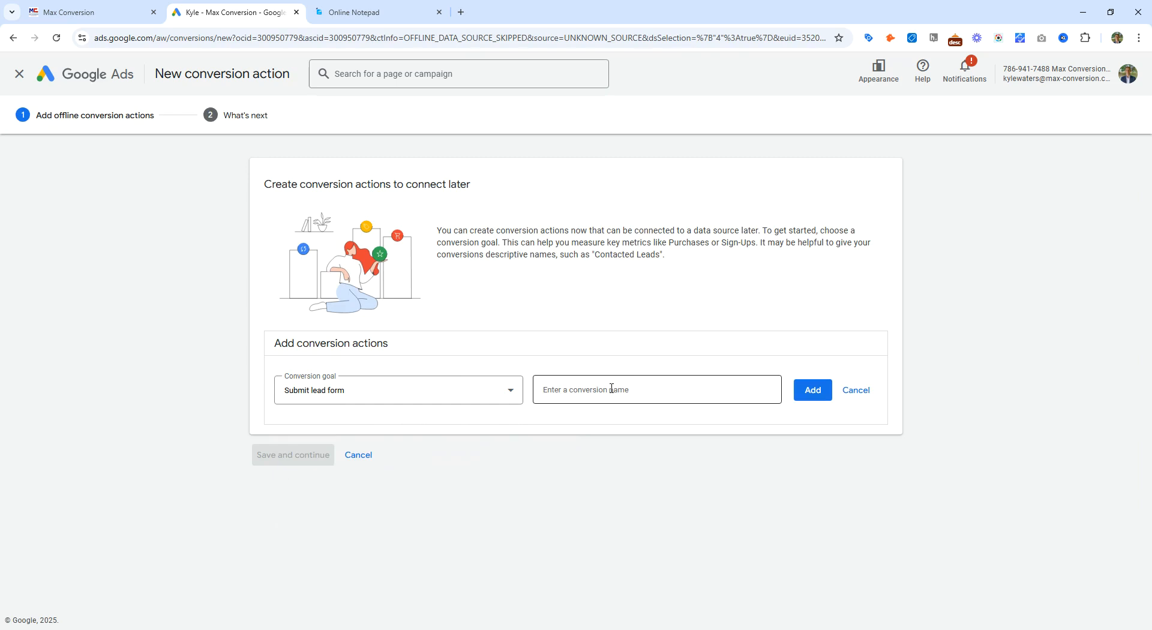
{"action": "left_click", "coordinate": [622, 393]}
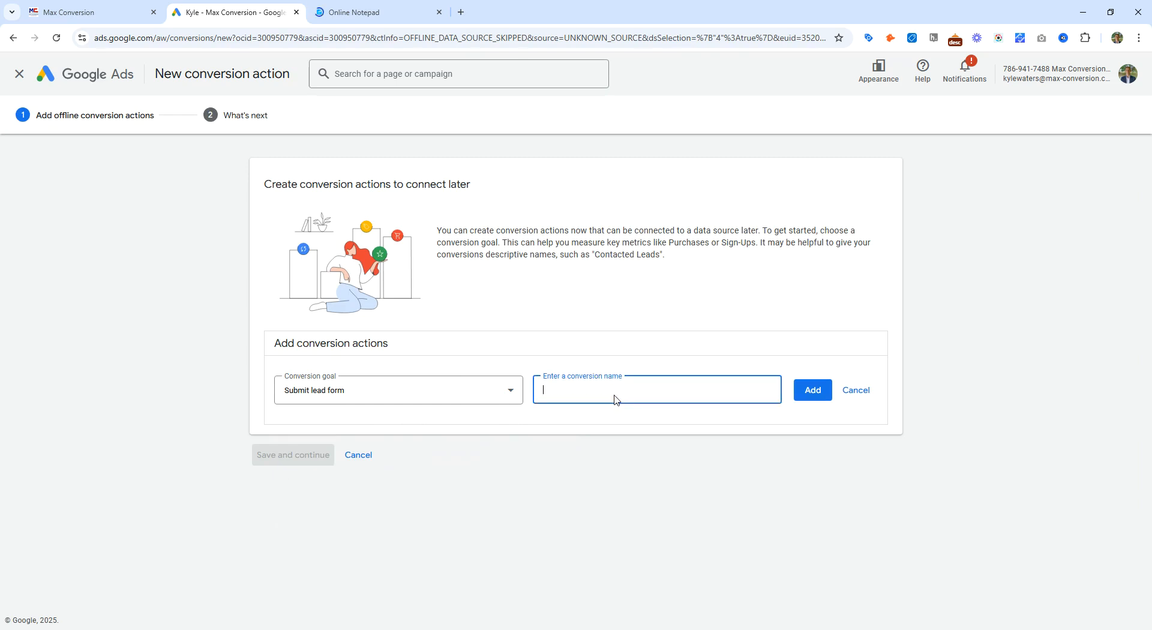
{"action": "type", "text": "Video -"}
{"action": "left_click", "coordinate": [387, 397]}
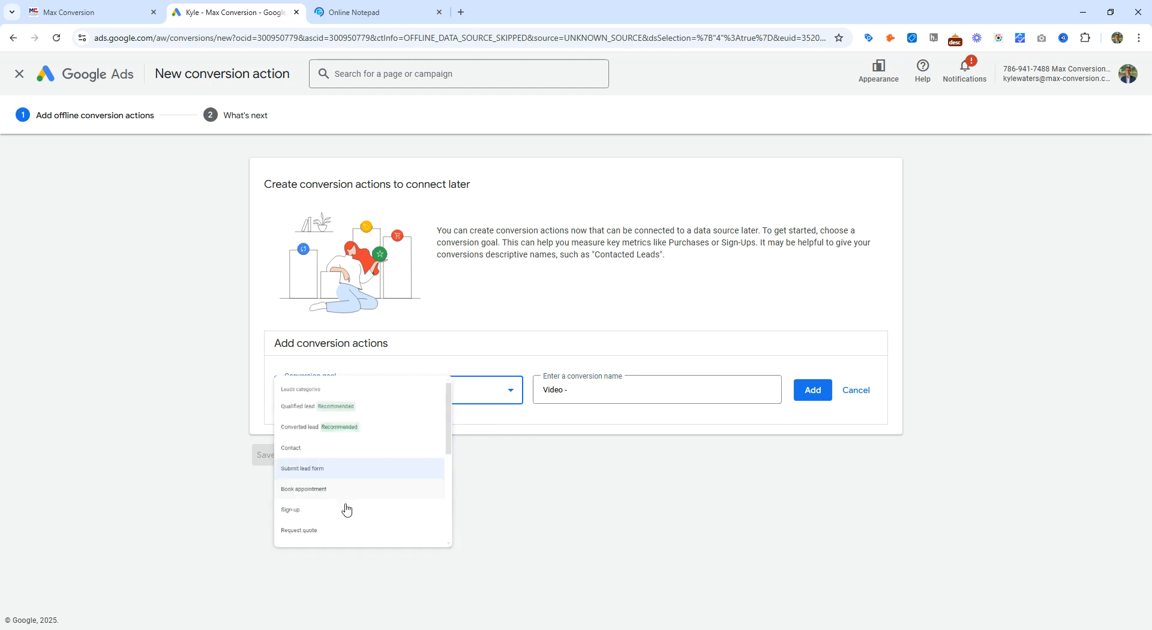
{"action": "left_click", "coordinate": [351, 469]}
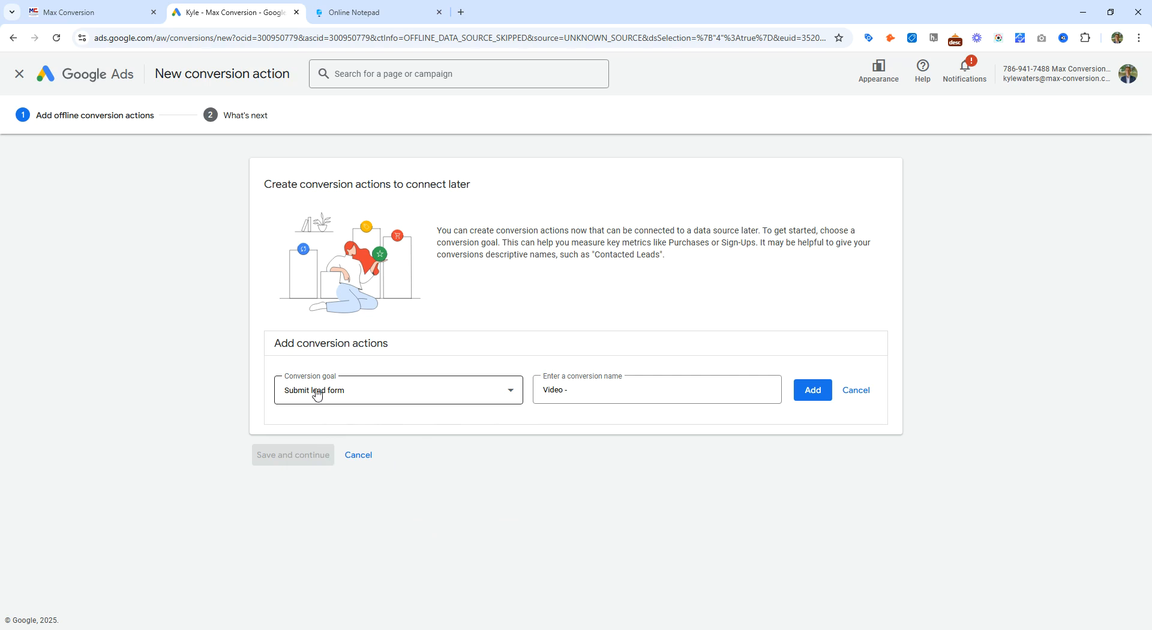
{"action": "left_click", "coordinate": [603, 395]}
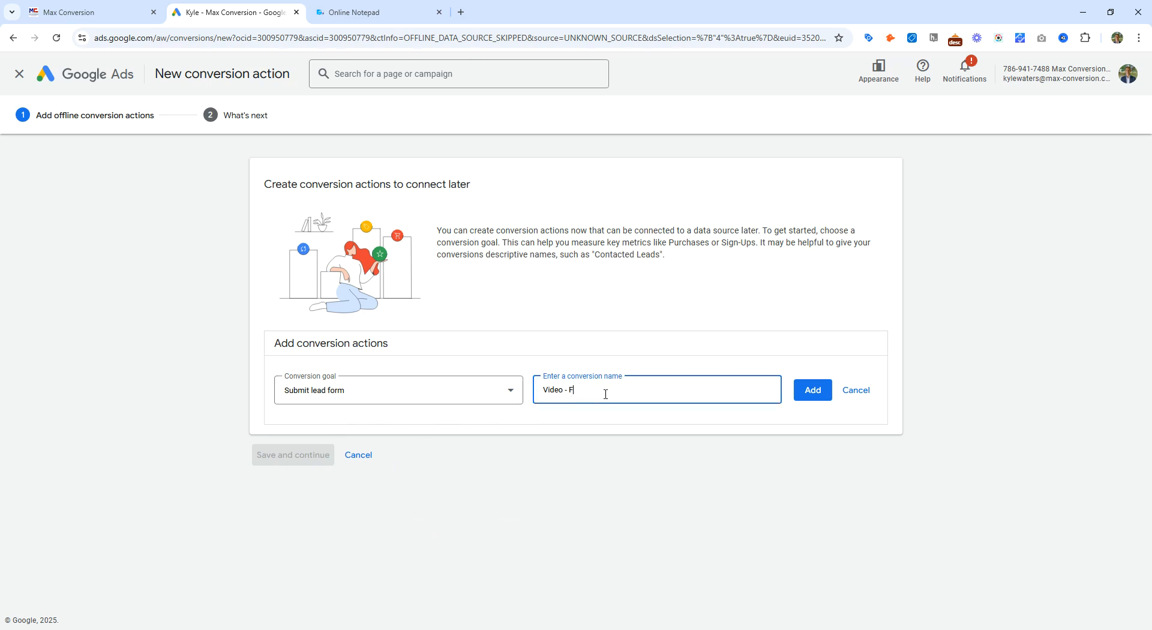
{"action": "type", "text": "Submit Form"}
{"action": "left_click", "coordinate": [813, 390]}
Step: Add a Request quote conversion action named 'Video - Phone Call on Landing Page', then save and finish
{"action": "left_click", "coordinate": [296, 454]}
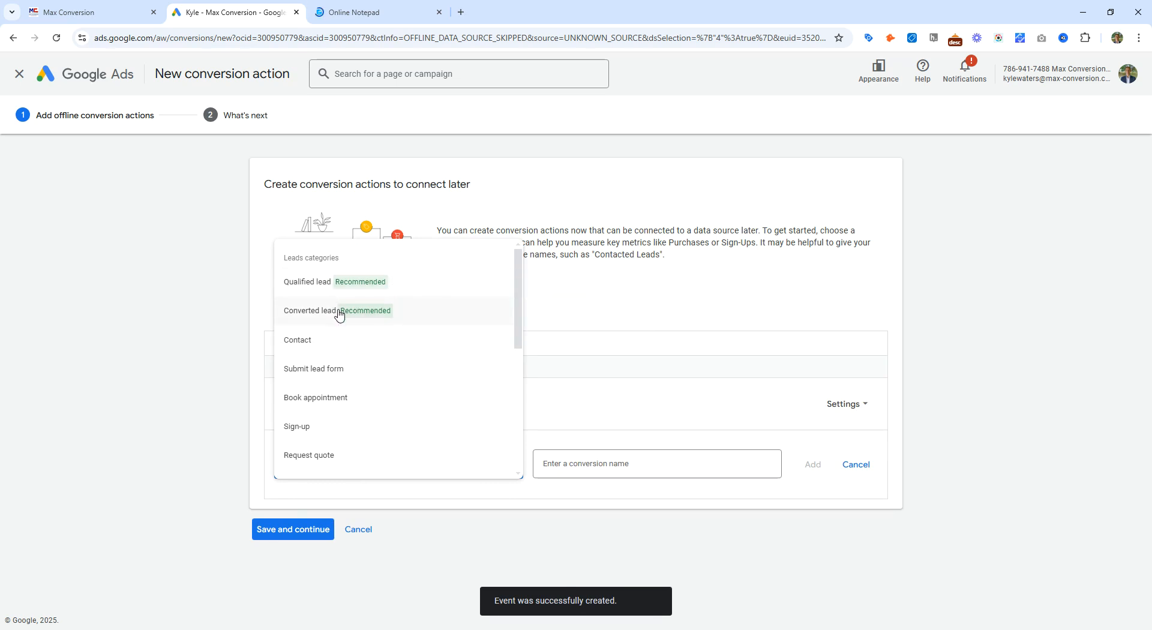
{"action": "scroll", "coordinate": [363, 408], "scroll_direction": "down", "scroll_amount": 1}
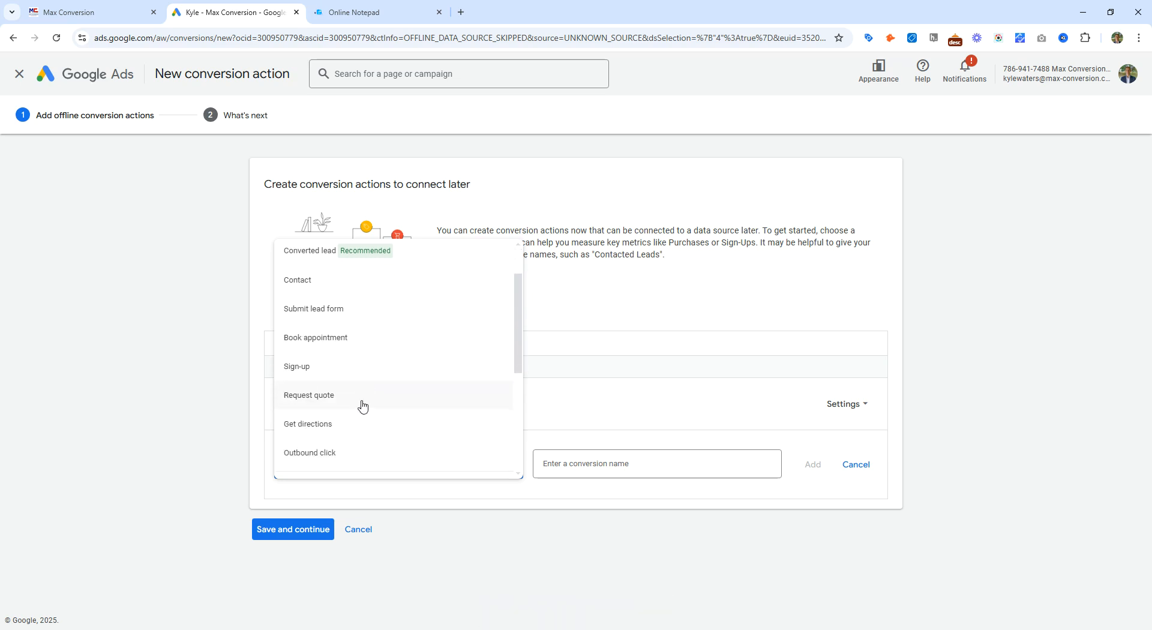
{"action": "left_click", "coordinate": [351, 407]}
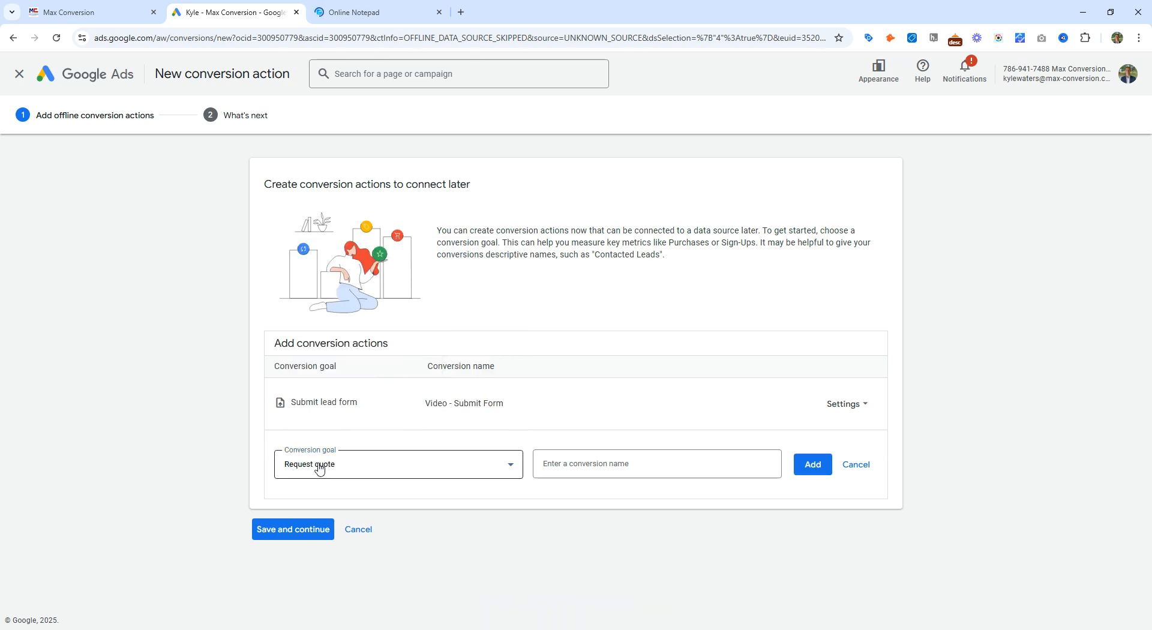
{"action": "left_click", "coordinate": [578, 467]}
{"action": "type", "text": "Video - Phone Call"}
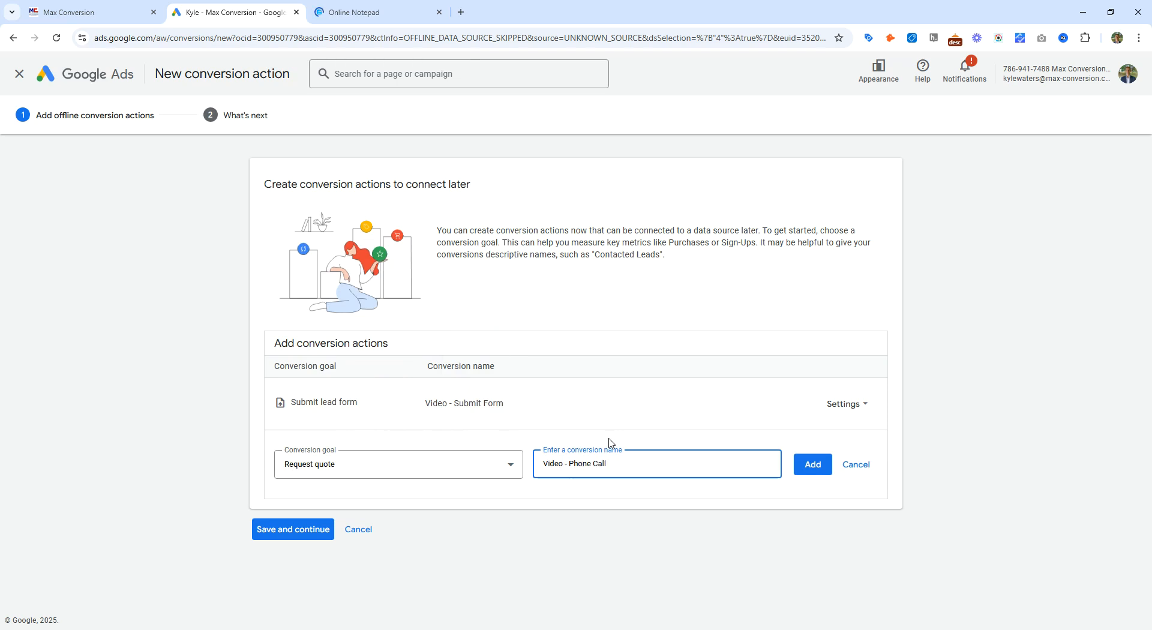
{"action": "key", "text": "ctrl+shift+Left"}
{"action": "key", "text": "ctrl+shift+Left"}
{"action": "type", "text": "Landing"}
{"action": "left_click", "coordinate": [812, 465]}
{"action": "left_click", "coordinate": [309, 547]}
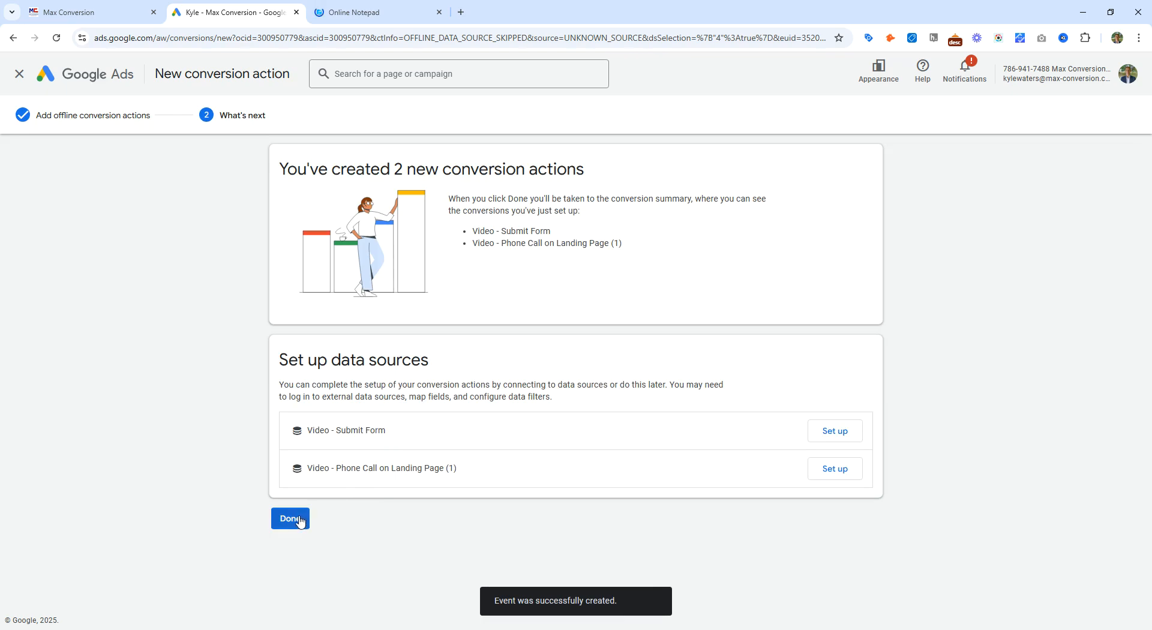
{"action": "left_click", "coordinate": [290, 519]}
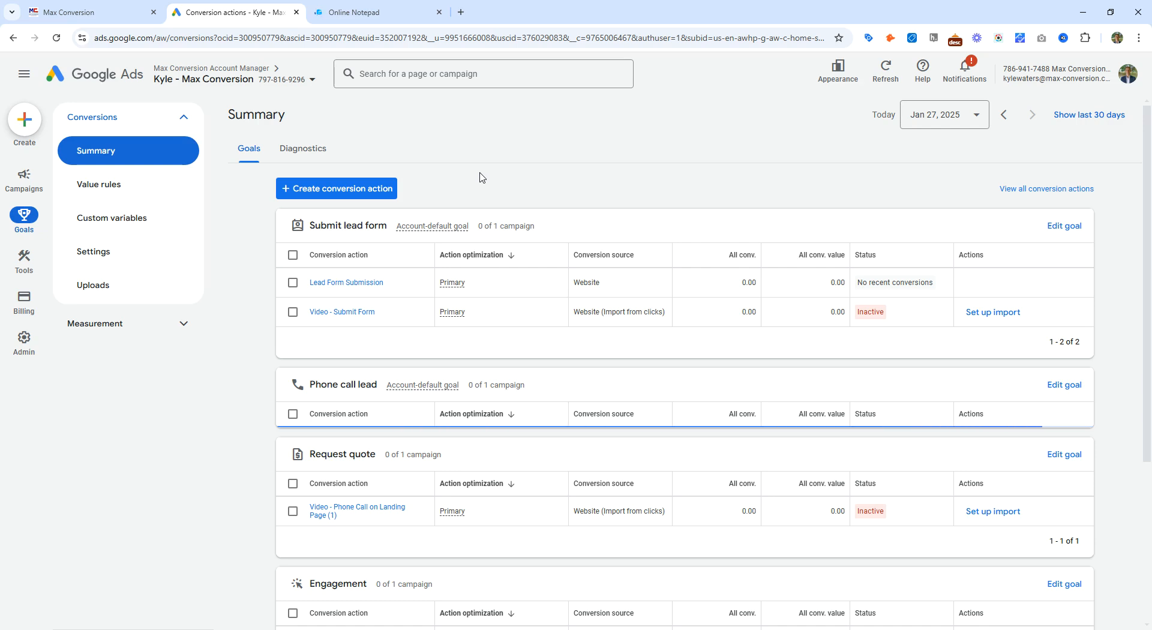
{"action": "left_click", "coordinate": [368, 186]}
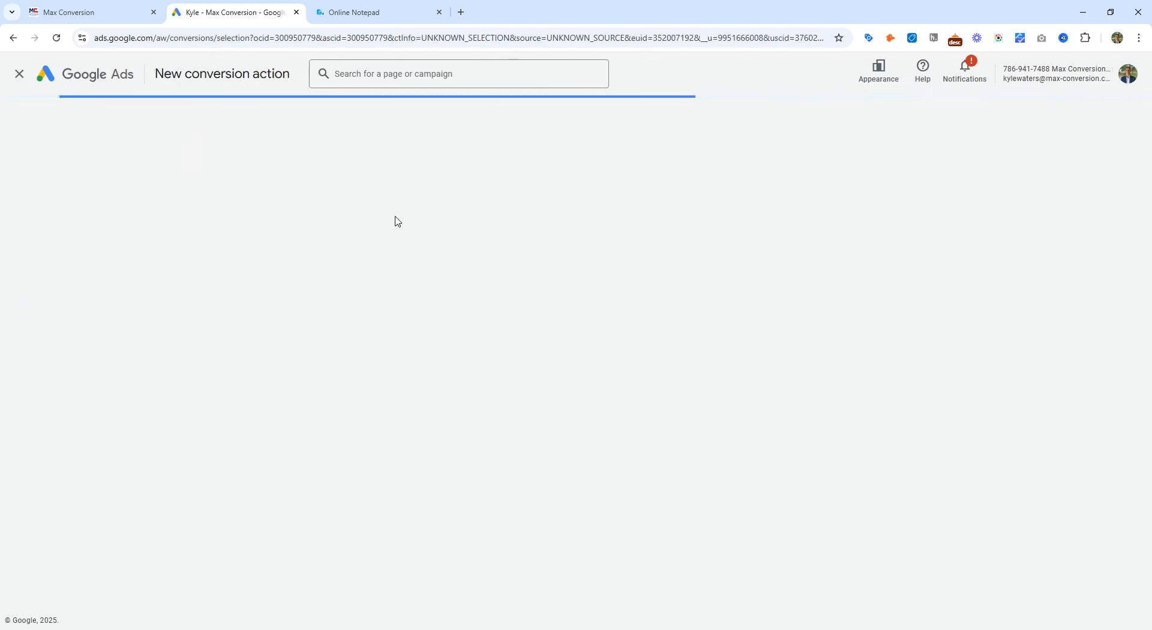
{"action": "left_click", "coordinate": [643, 264]}
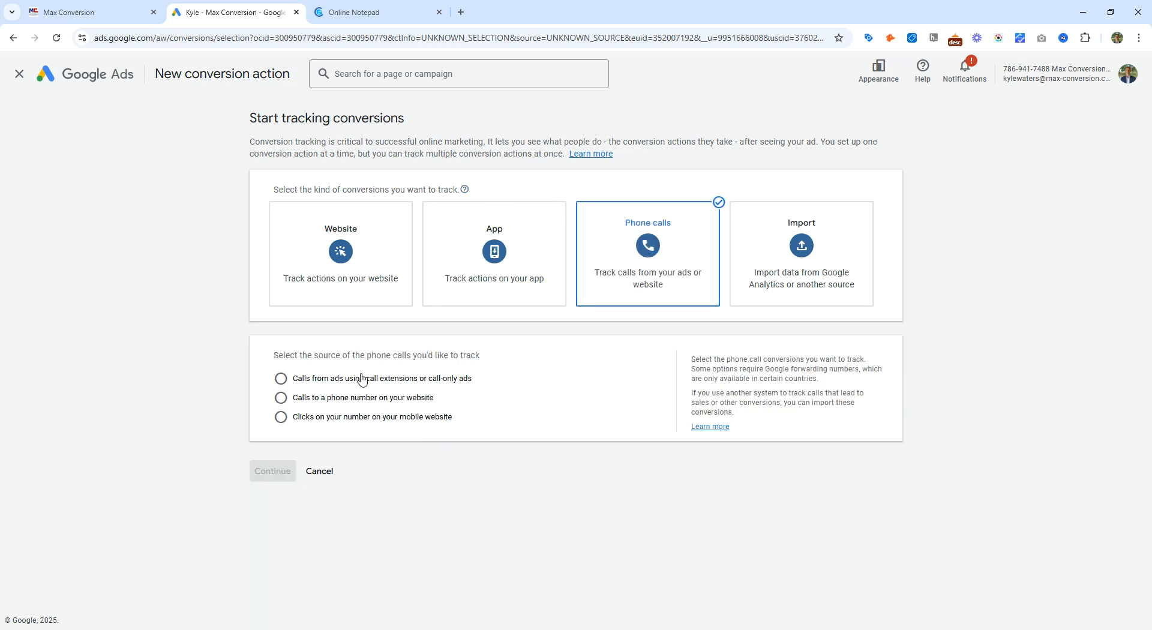
{"action": "left_click_drag", "start_coordinate": [310, 380], "coordinate": [448, 388]}
{"action": "left_click", "coordinate": [440, 401]}
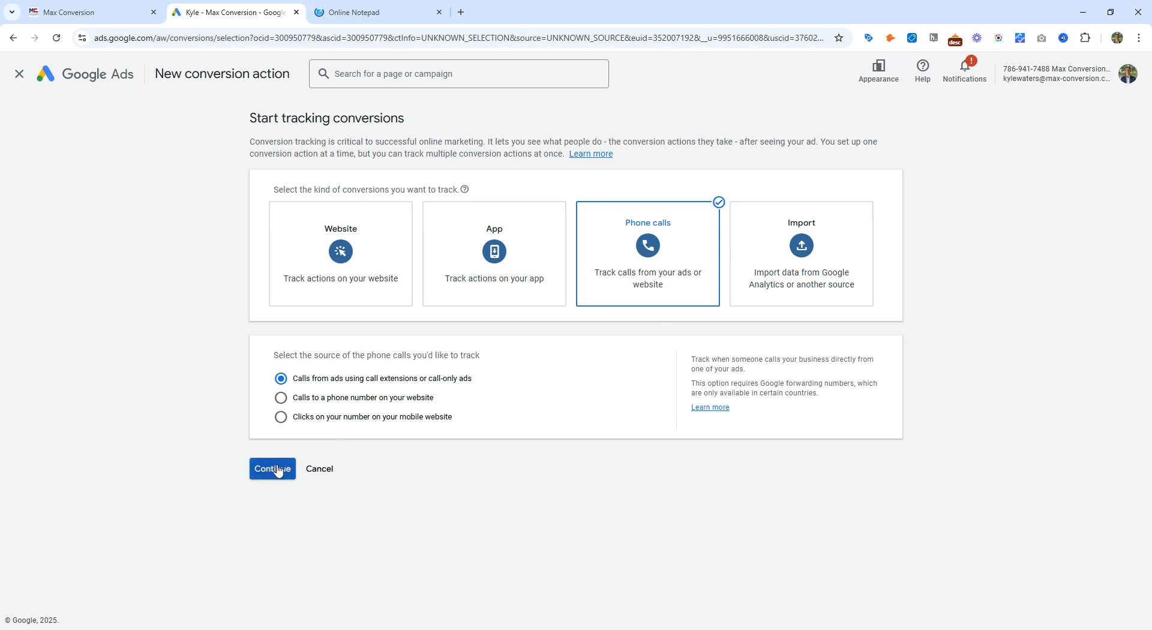
{"action": "left_click", "coordinate": [273, 469]}
{"action": "scroll", "coordinate": [442, 474], "scroll_direction": "down", "scroll_amount": 2}
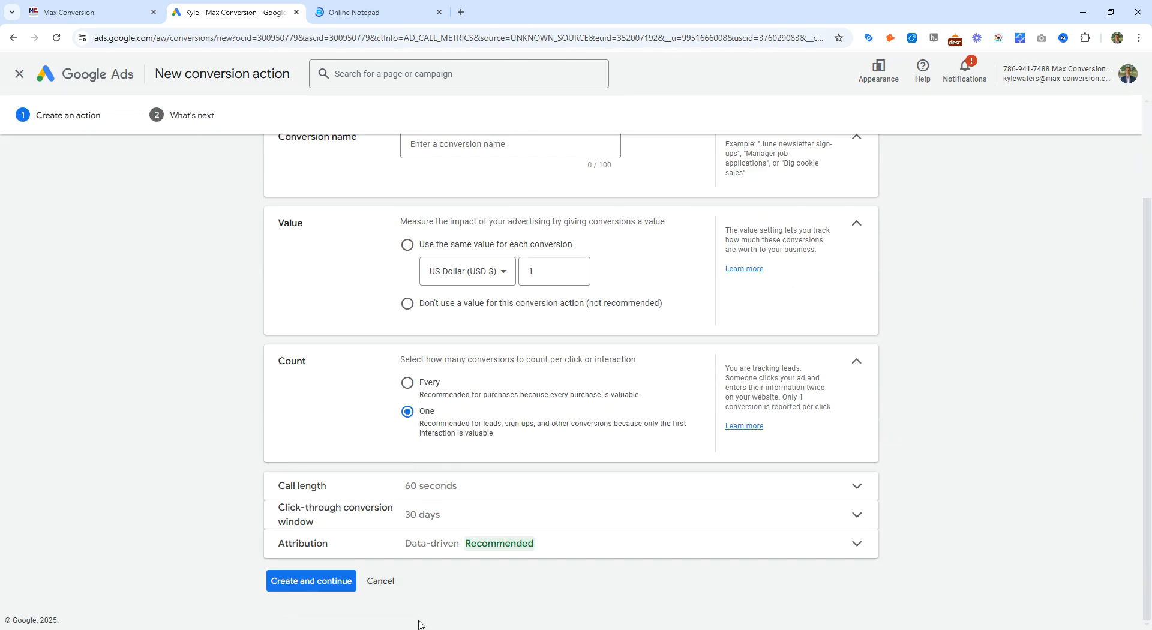
{"action": "left_click", "coordinate": [381, 580]}
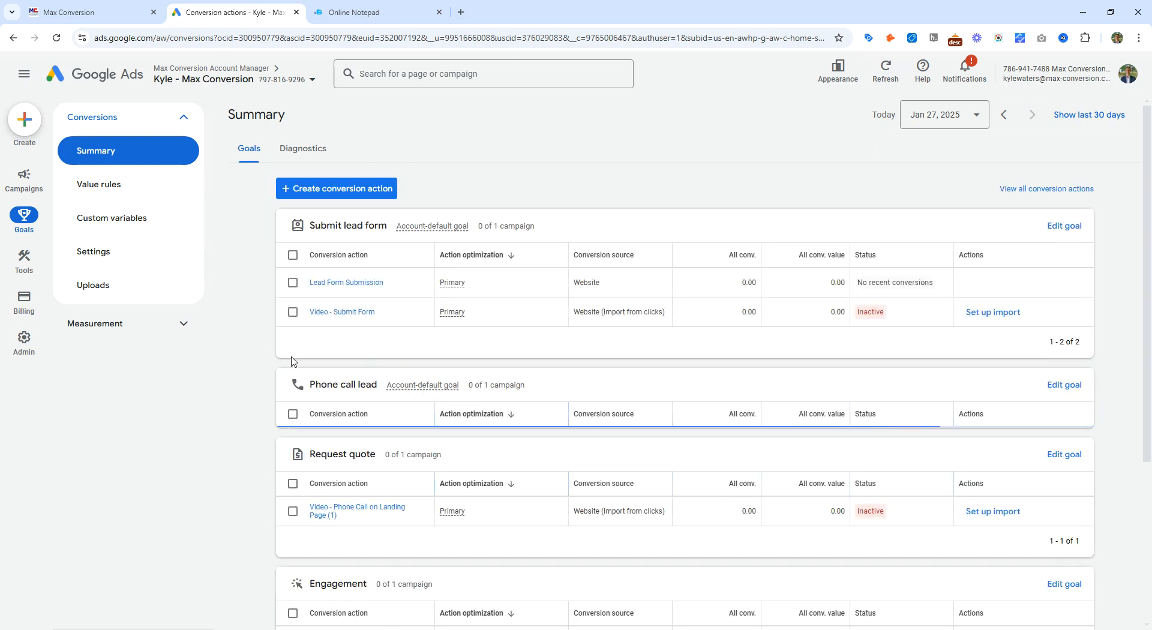
Step: Switch to the GoHighLevel tab and open the Integrations page in Settings
{"action": "scroll", "coordinate": [295, 364], "scroll_direction": "down", "scroll_amount": 4}
{"action": "scroll", "coordinate": [295, 368], "scroll_direction": "up", "scroll_amount": 5}
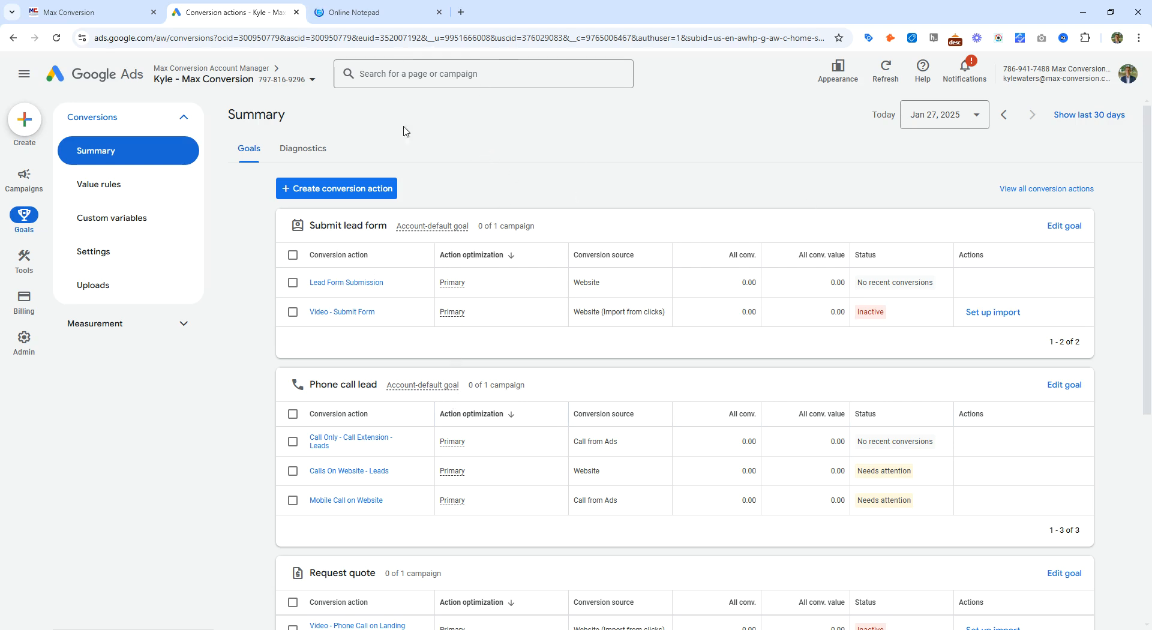
{"action": "left_click", "coordinate": [372, 12]}
{"action": "left_click", "coordinate": [64, 12]}
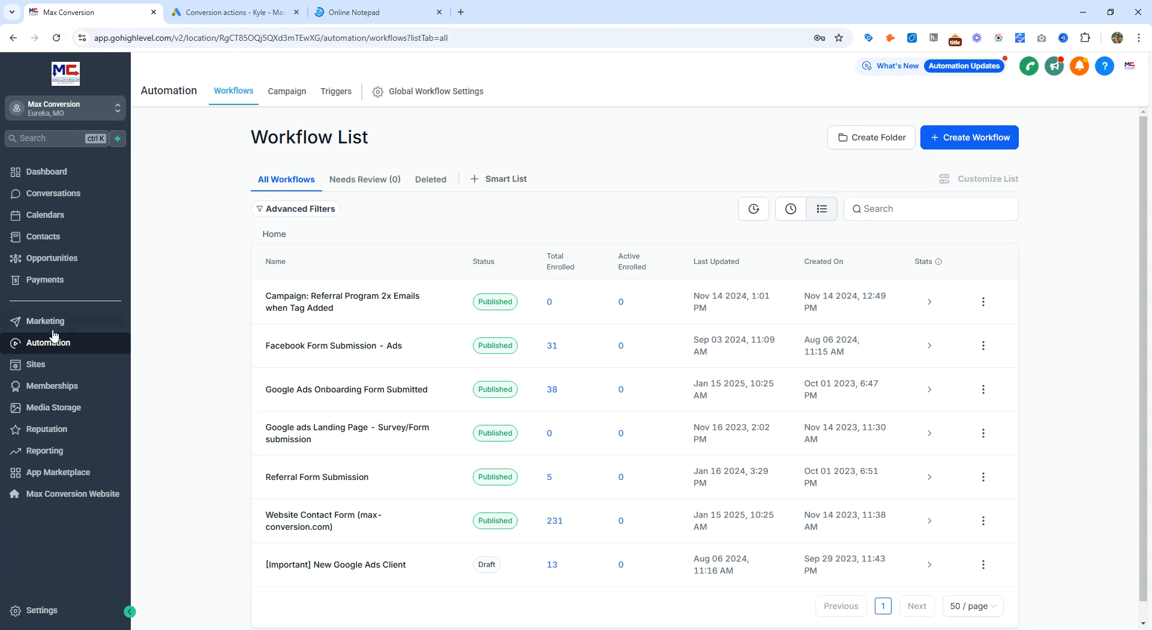
{"action": "left_click", "coordinate": [36, 607]}
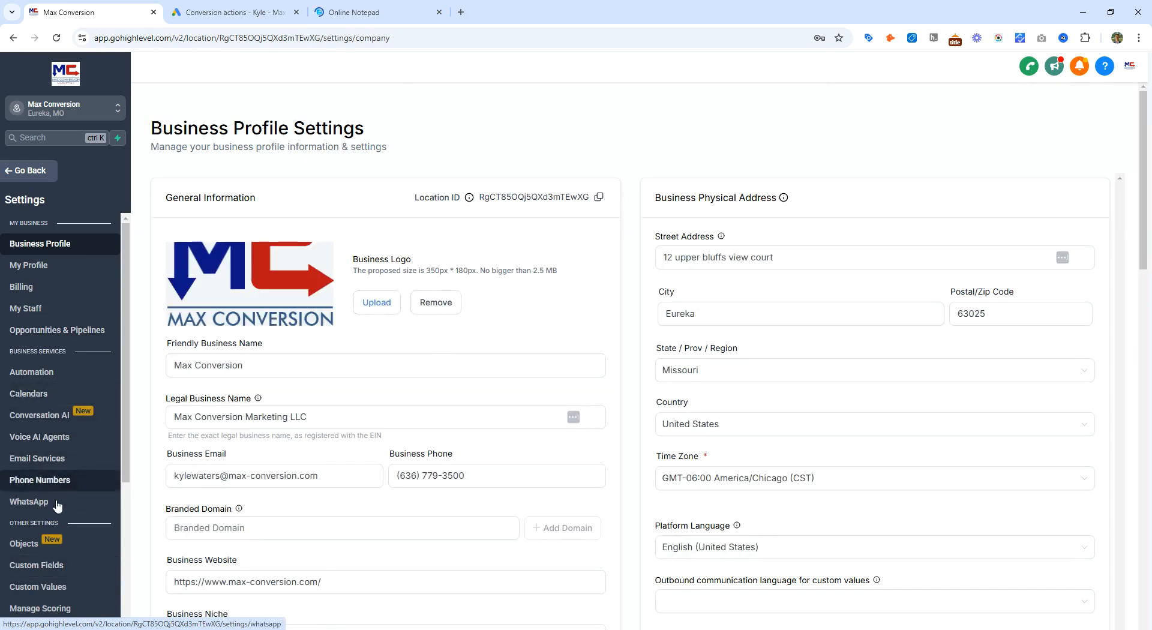
{"action": "scroll", "coordinate": [55, 528], "scroll_direction": "down", "scroll_amount": 4}
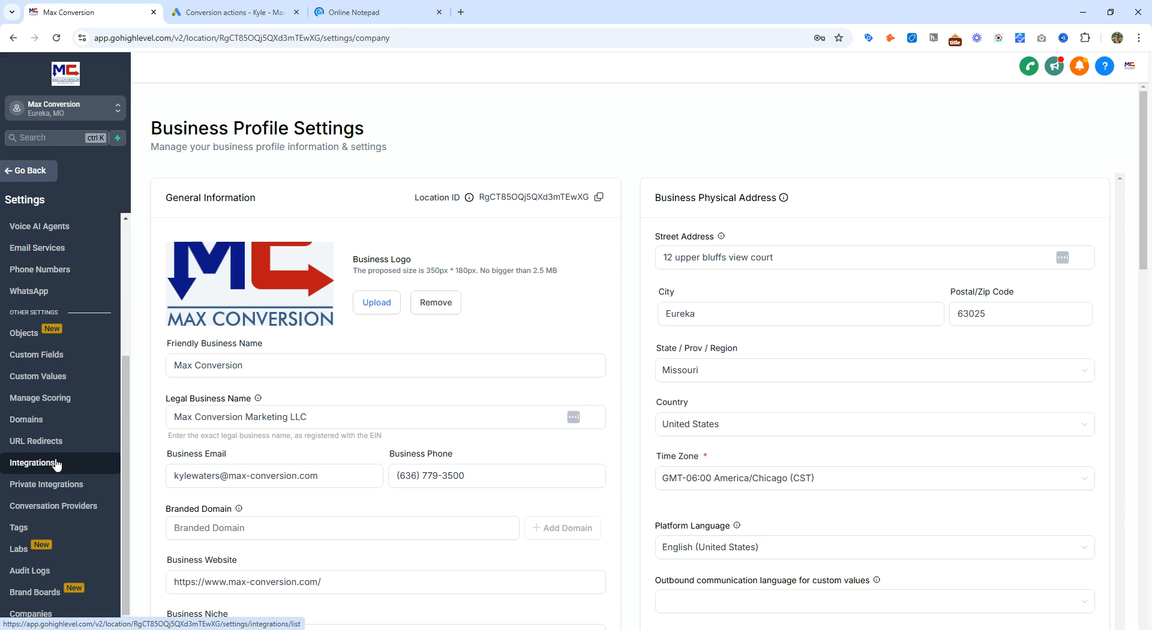
{"action": "left_click", "coordinate": [57, 464]}
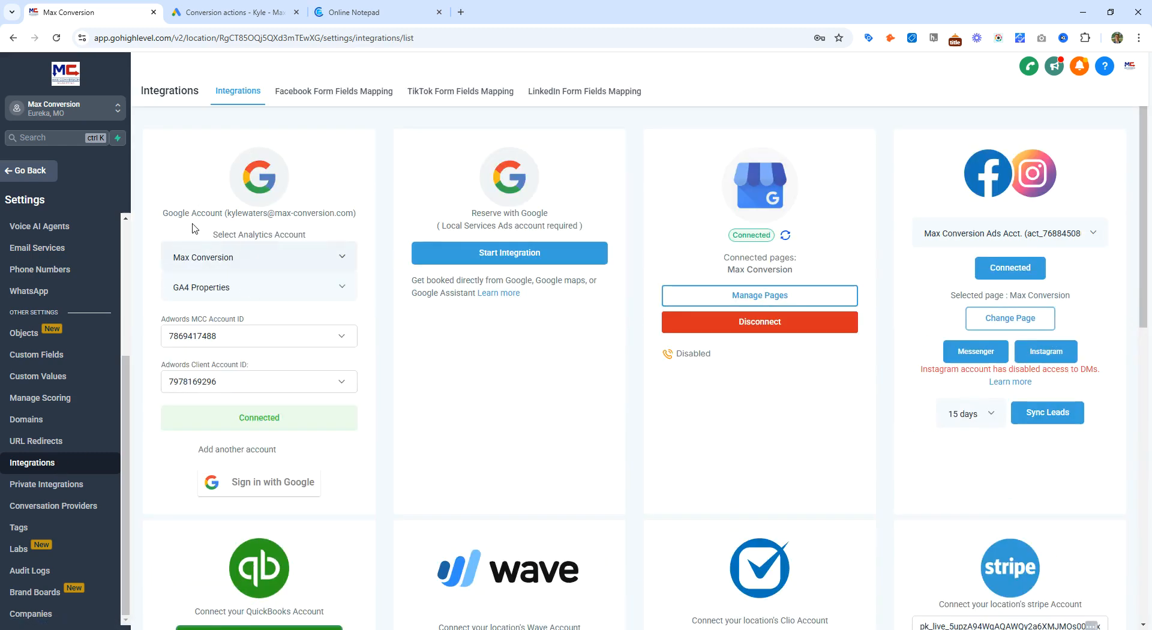
Step: Examine the connected Google account and the Adwords MCC and client account IDs in the Google integration
{"action": "left_click_drag", "start_coordinate": [173, 214], "coordinate": [344, 219]}
{"action": "left_click", "coordinate": [343, 219]}
{"action": "left_click_drag", "start_coordinate": [157, 326], "coordinate": [239, 317]}
{"action": "left_click", "coordinate": [232, 322]}
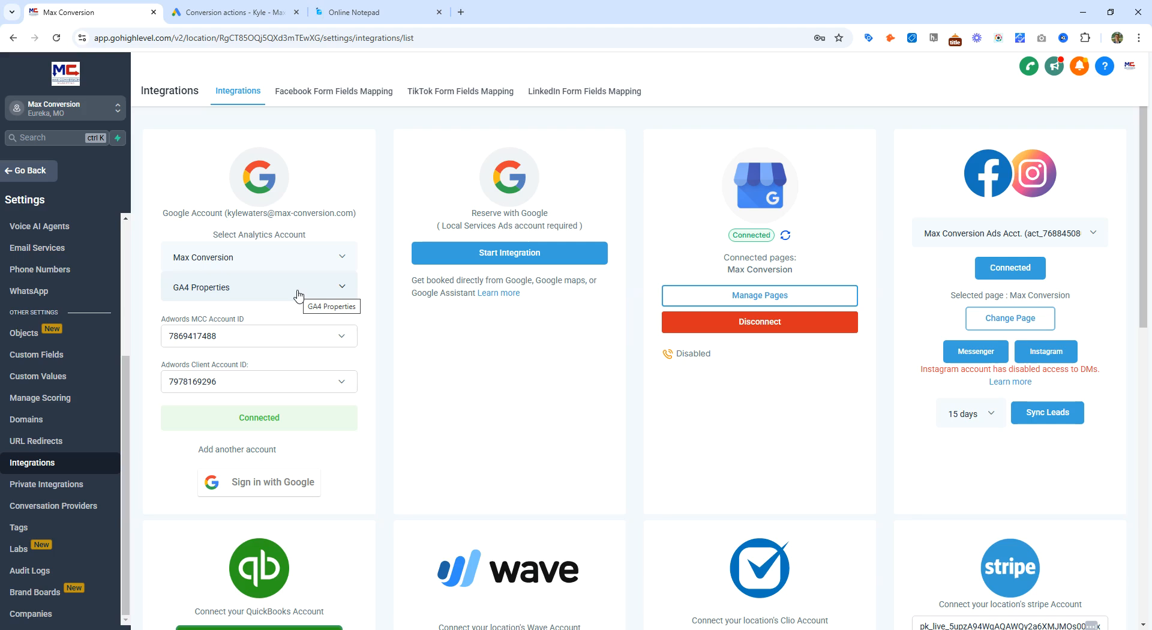
{"action": "left_click_drag", "start_coordinate": [183, 368], "coordinate": [244, 368]}
{"action": "left_click", "coordinate": [246, 366]}
Step: Go back to Automation and create a new workflow from scratch
{"action": "left_click", "coordinate": [24, 173]}
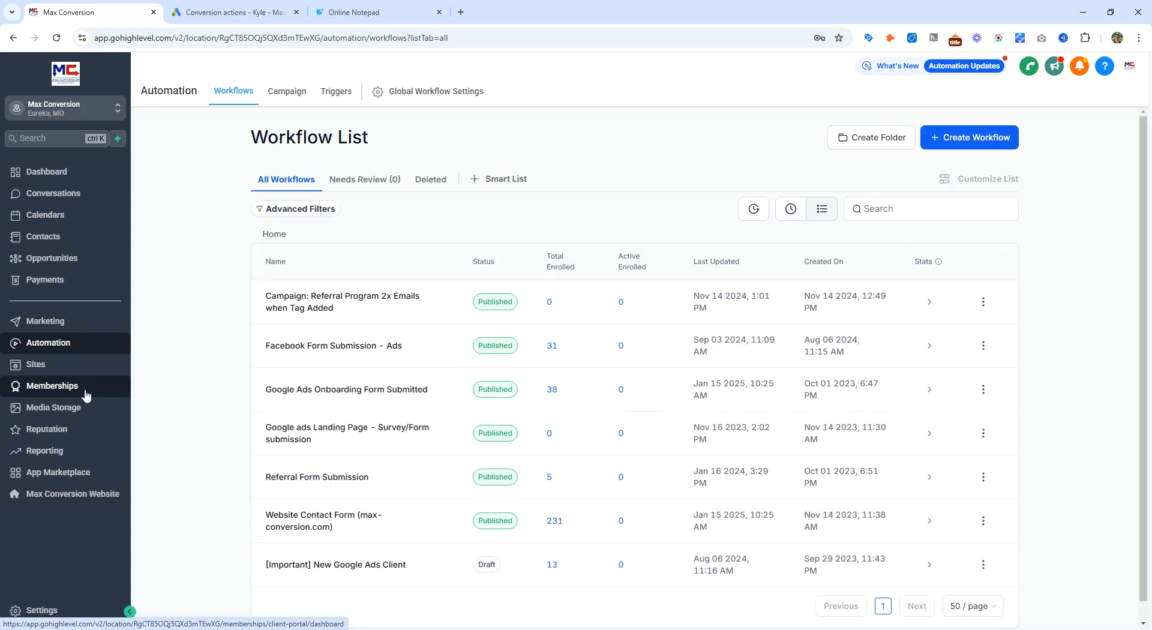
{"action": "left_click", "coordinate": [979, 141]}
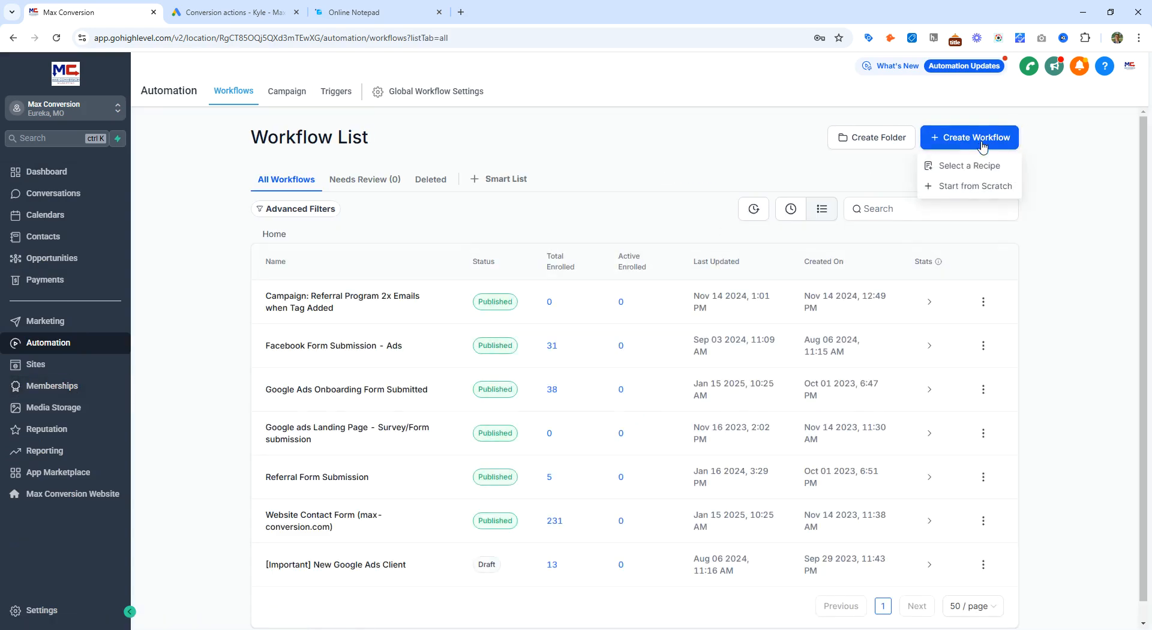
{"action": "left_click", "coordinate": [982, 187]}
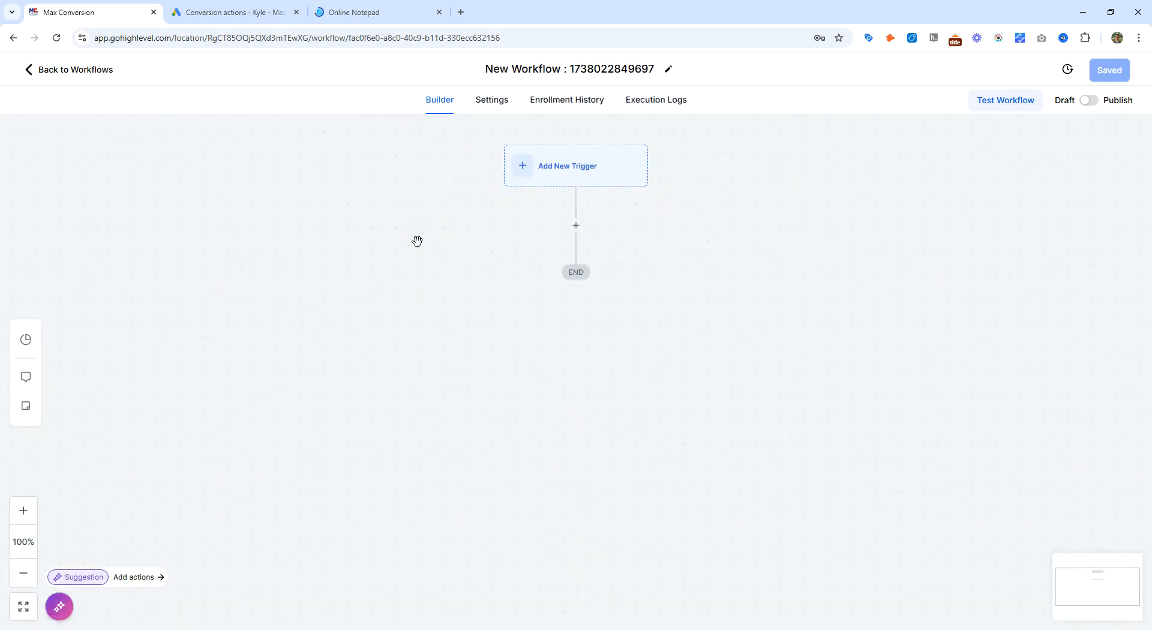
Step: Add a new workflow trigger by searching for phone and choosing Call Status
{"action": "left_click", "coordinate": [532, 172]}
{"action": "type", "text": "phone"}
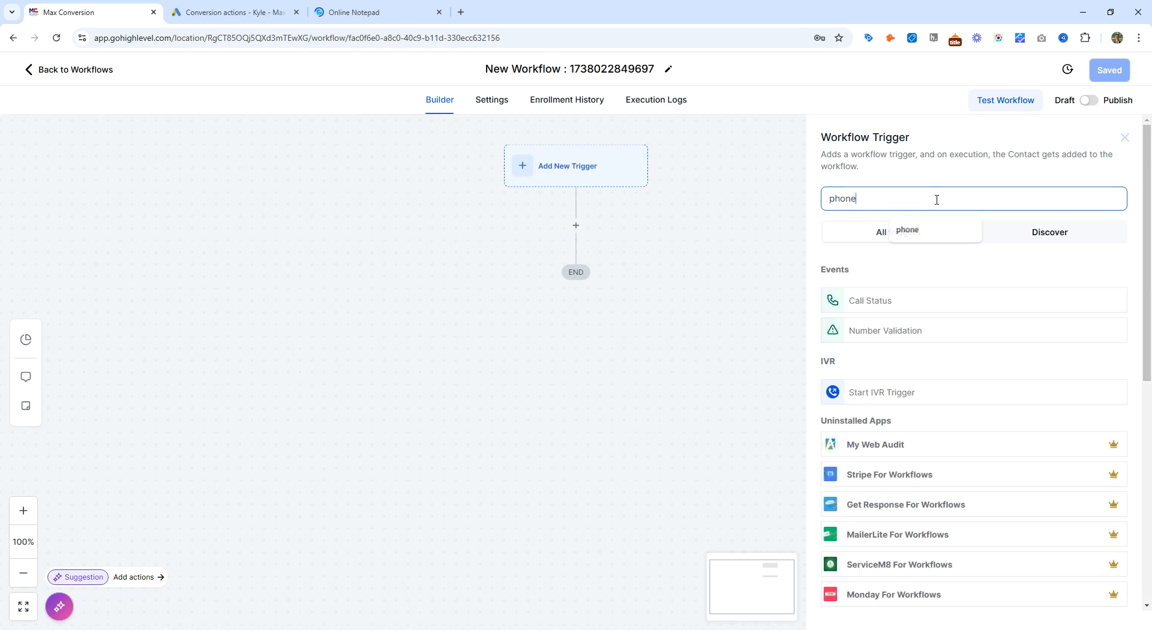
{"action": "left_click", "coordinate": [906, 305]}
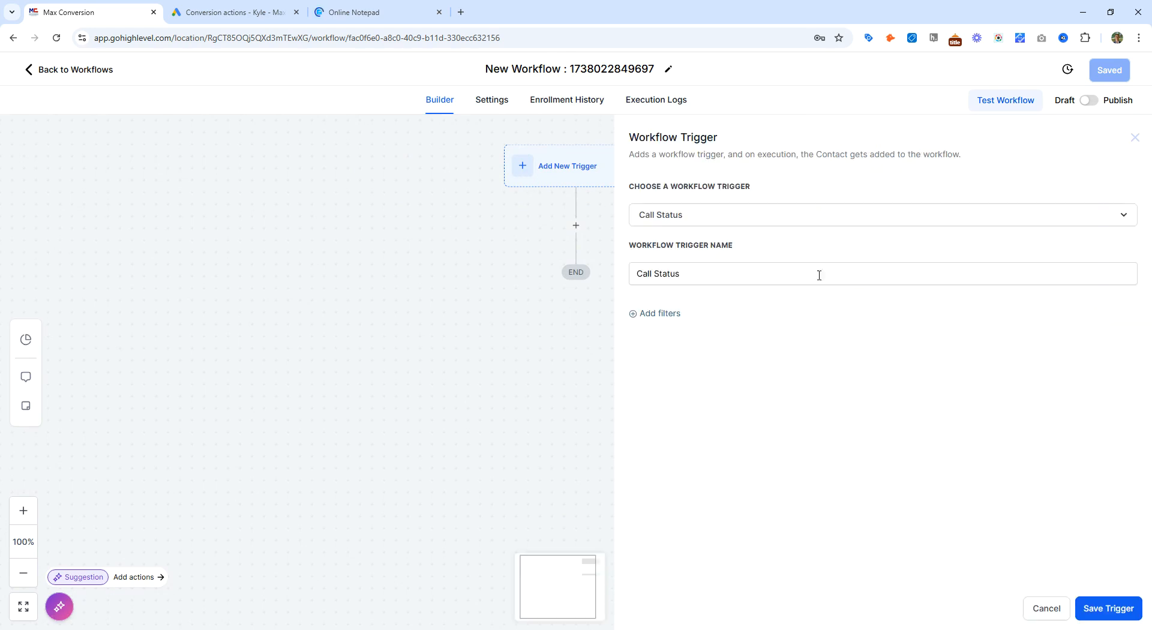
Step: Add a Call Direction filter to the trigger and set it to Incoming
{"action": "left_click", "coordinate": [671, 312]}
{"action": "left_click", "coordinate": [671, 329]}
{"action": "left_click", "coordinate": [690, 409]}
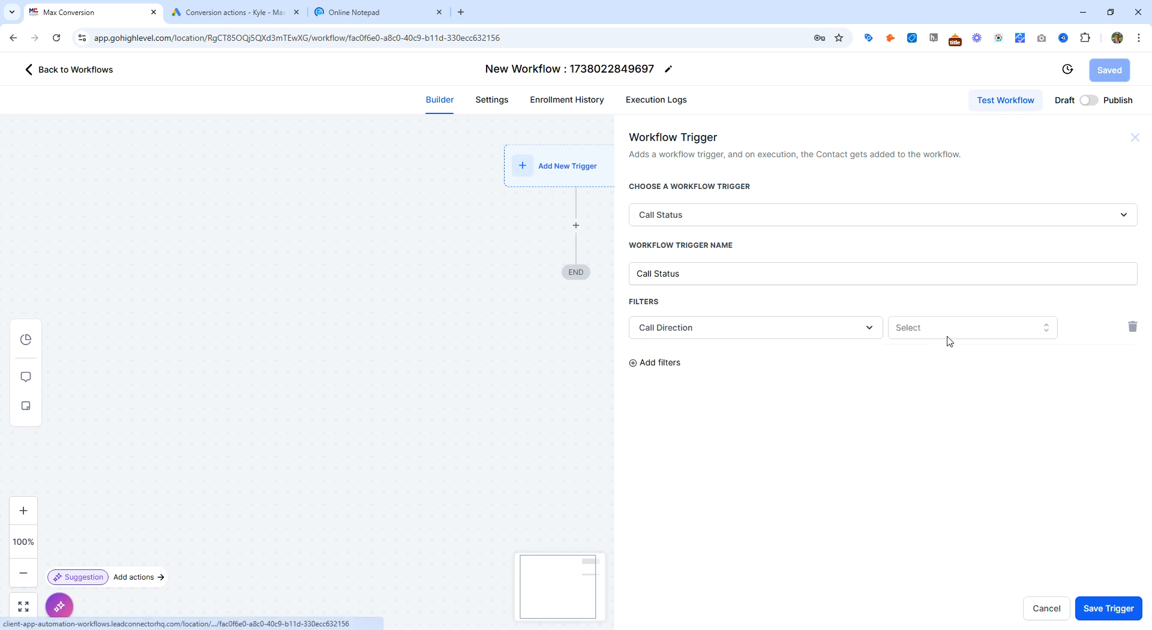
{"action": "left_click", "coordinate": [949, 331]}
{"action": "left_click", "coordinate": [941, 387]}
Step: Add an In Phone Number filter set to General Tracking Number, then save the trigger
{"action": "left_click", "coordinate": [654, 367]}
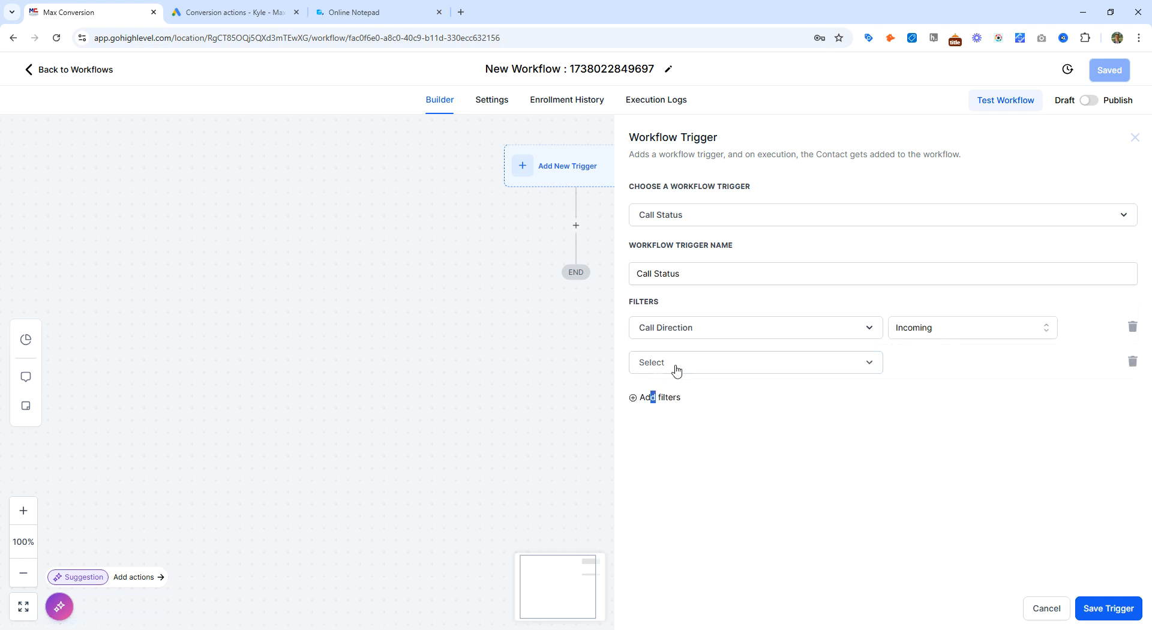
{"action": "left_click", "coordinate": [676, 367]}
{"action": "left_click", "coordinate": [695, 474]}
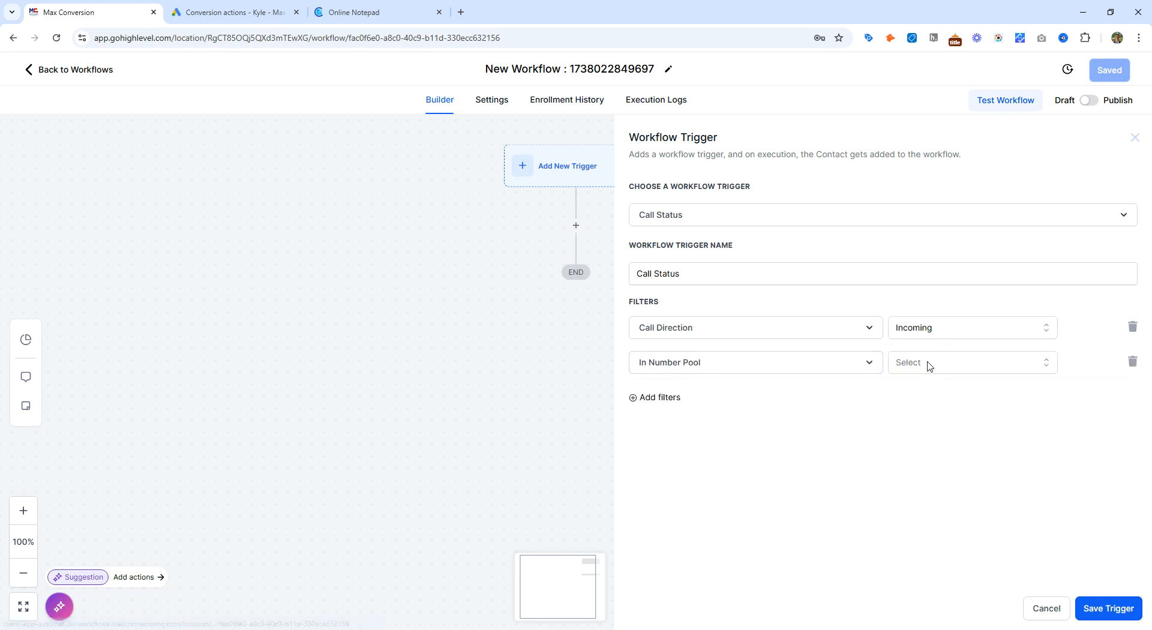
{"action": "left_click", "coordinate": [929, 365]}
{"action": "left_click", "coordinate": [759, 364]}
{"action": "left_click", "coordinate": [938, 447]}
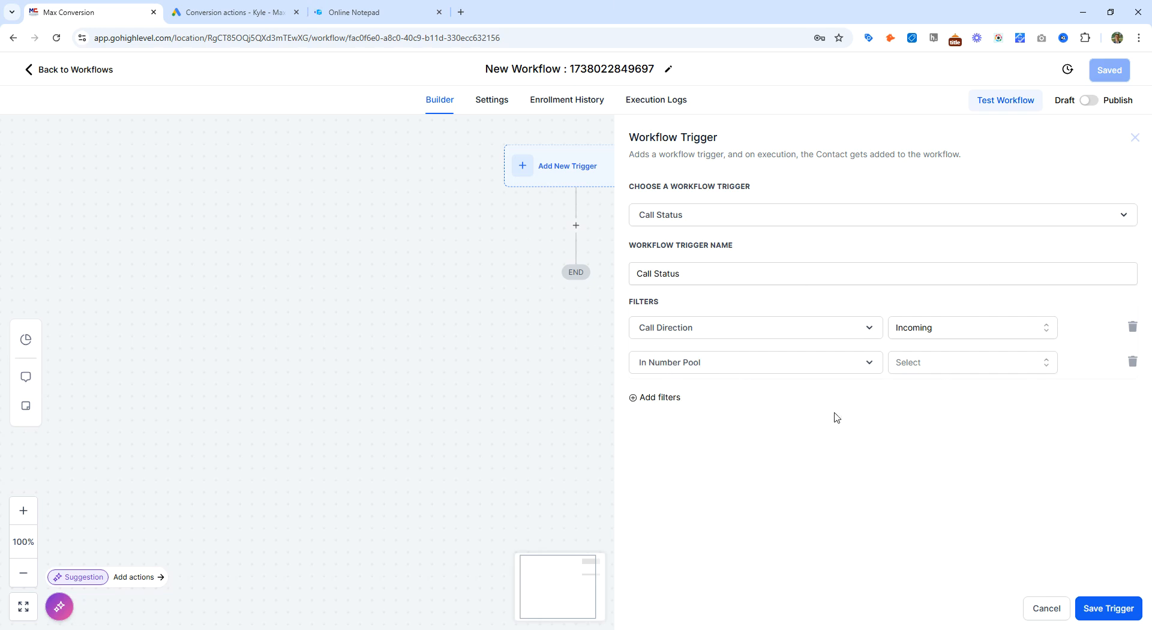
{"action": "left_click", "coordinate": [984, 366]}
{"action": "left_click", "coordinate": [786, 363]}
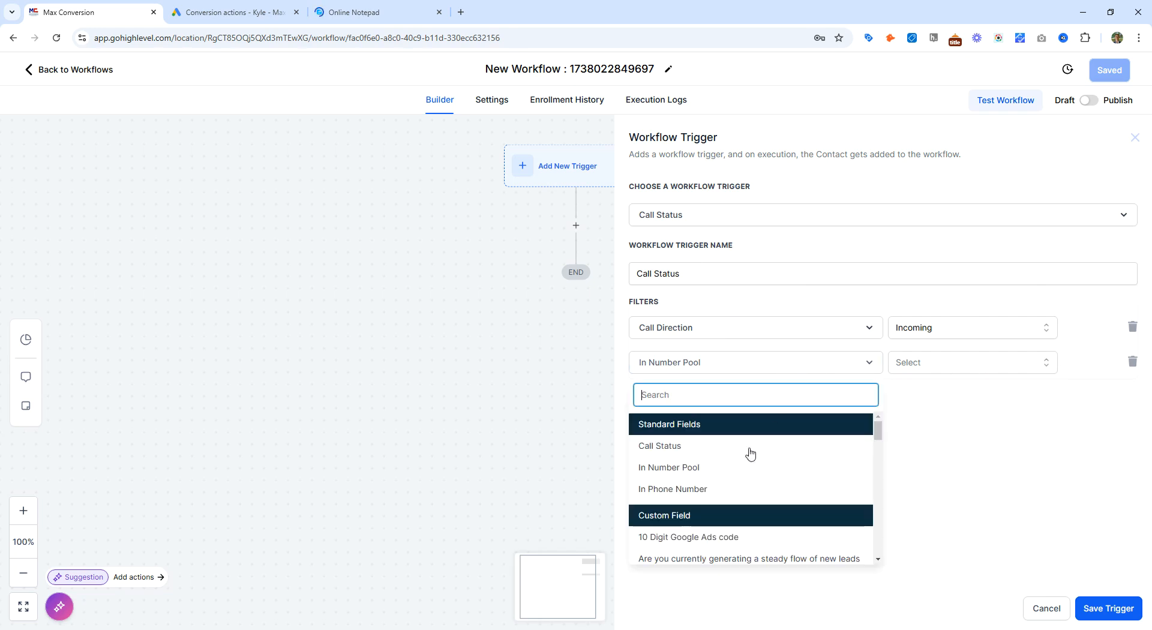
{"action": "left_click", "coordinate": [699, 489]}
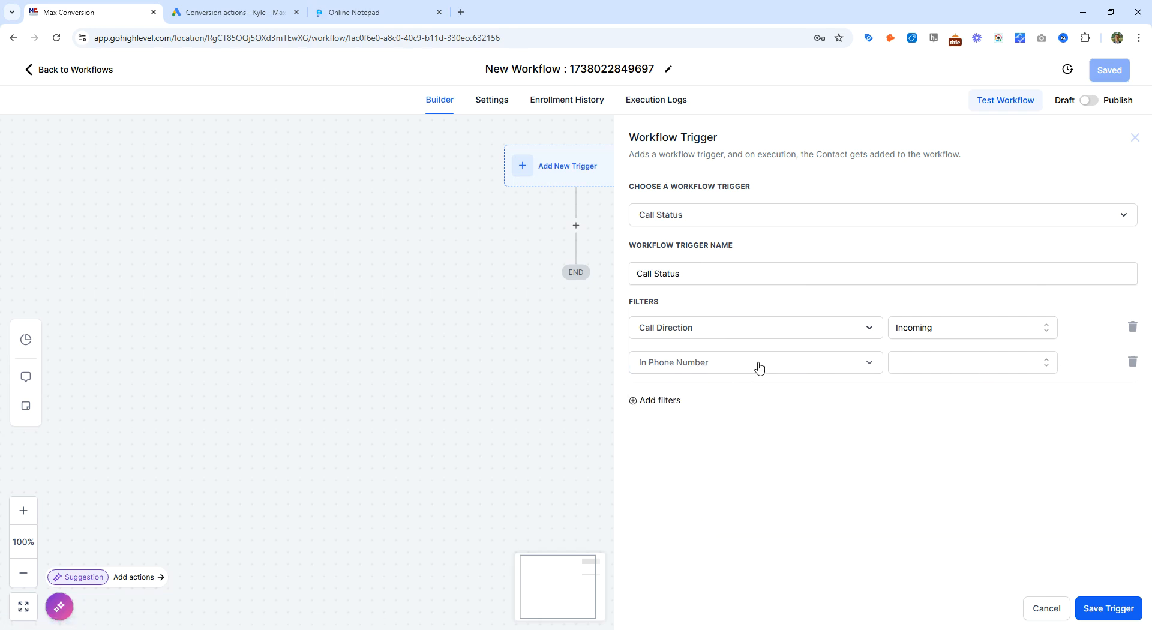
{"action": "left_click", "coordinate": [926, 366]}
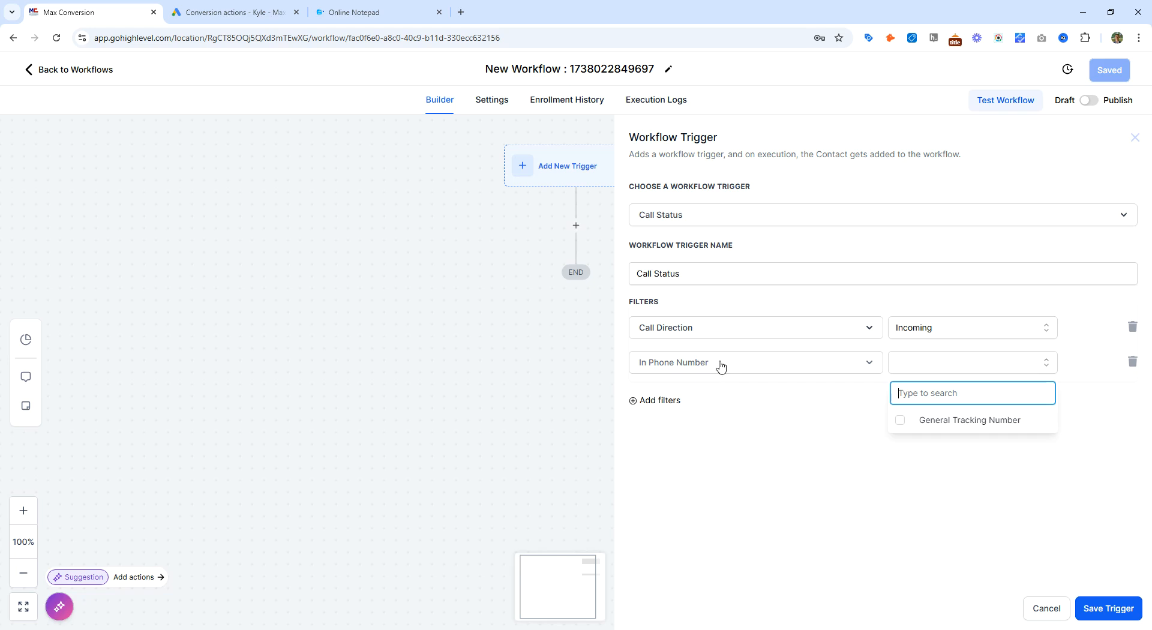
{"action": "left_click", "coordinate": [936, 417]}
{"action": "left_click", "coordinate": [872, 494]}
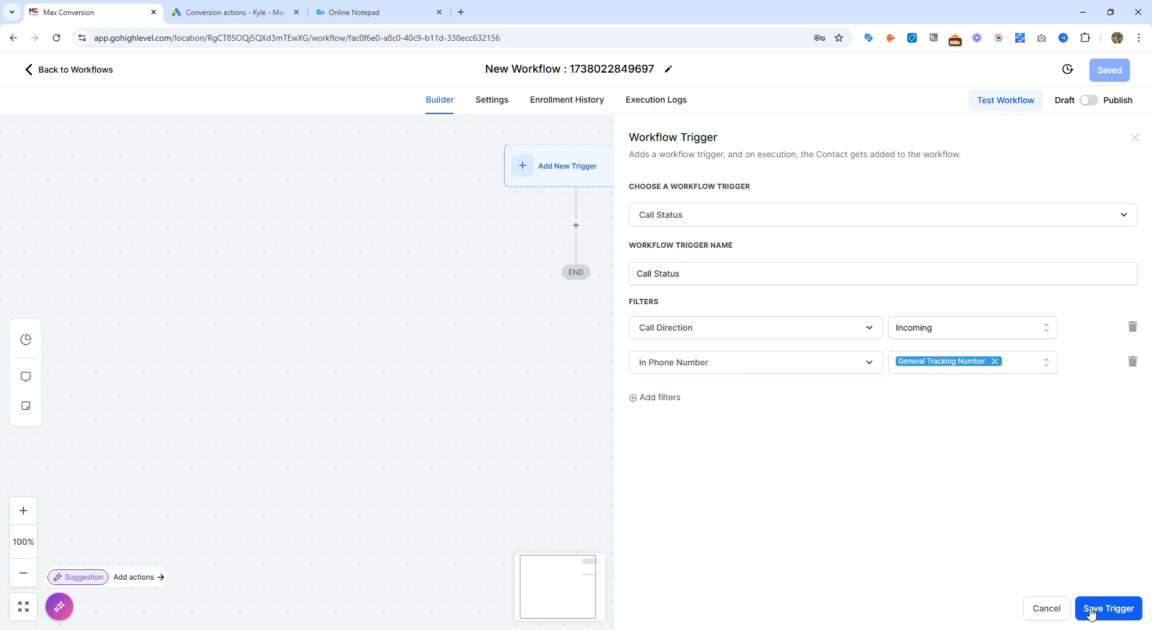
{"action": "left_click", "coordinate": [1091, 613]}
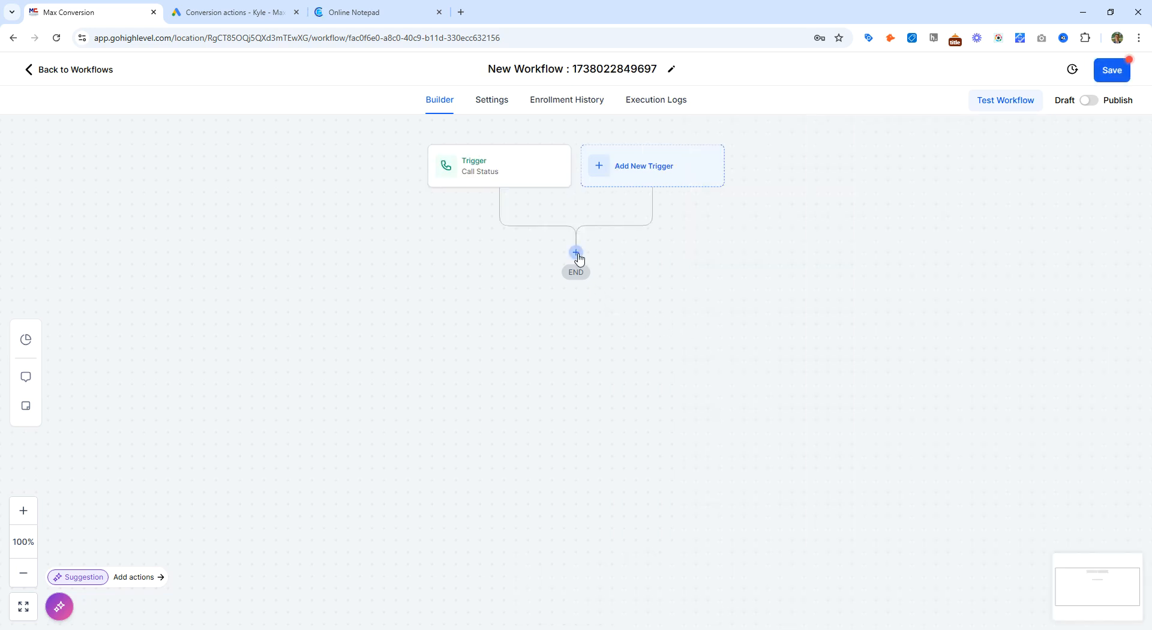
Step: Add a Google AdWords action using the Video - Phone Call on Landing Page (1) conversion and save it
{"action": "left_click", "coordinate": [576, 252]}
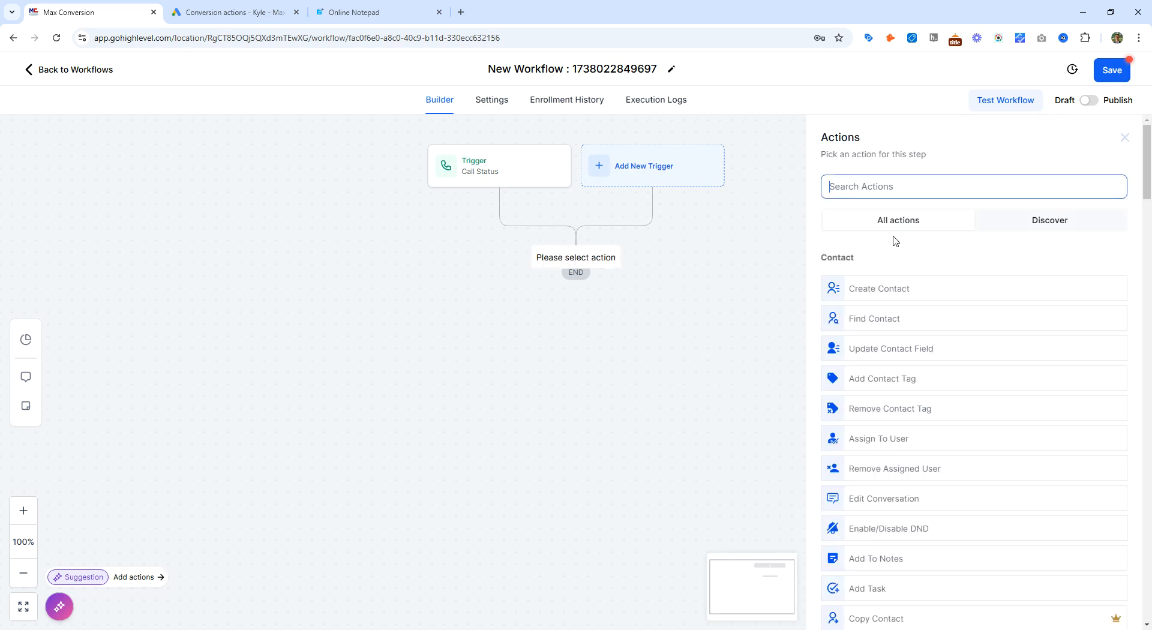
{"action": "type", "text": "adw"}
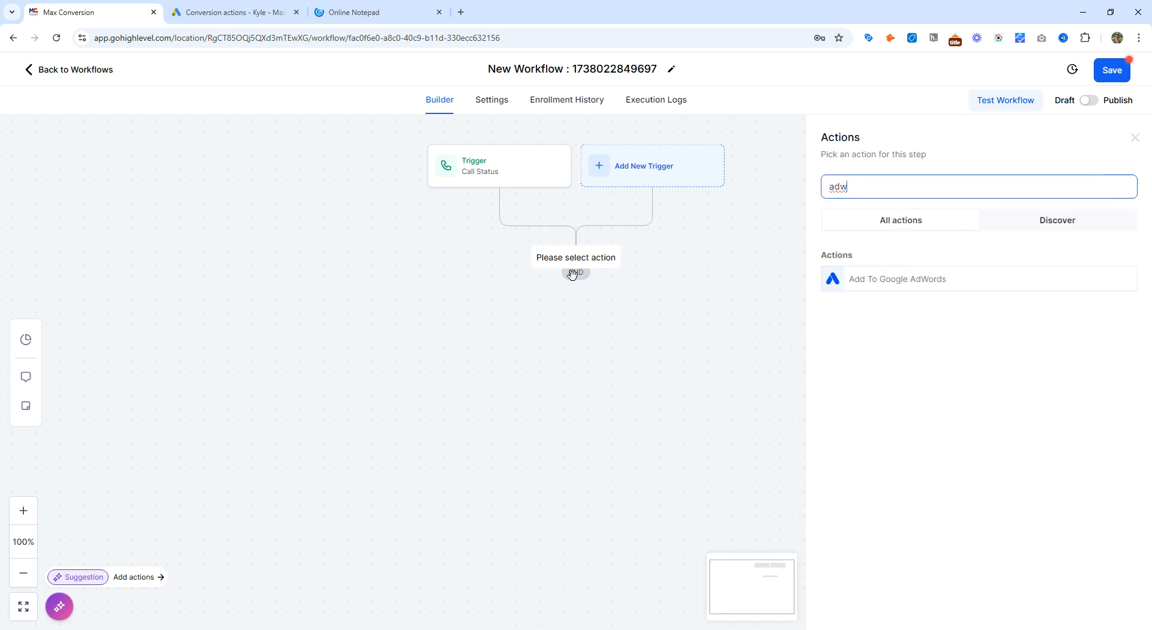
{"action": "left_click", "coordinate": [873, 281]}
{"action": "left_click", "coordinate": [894, 275]}
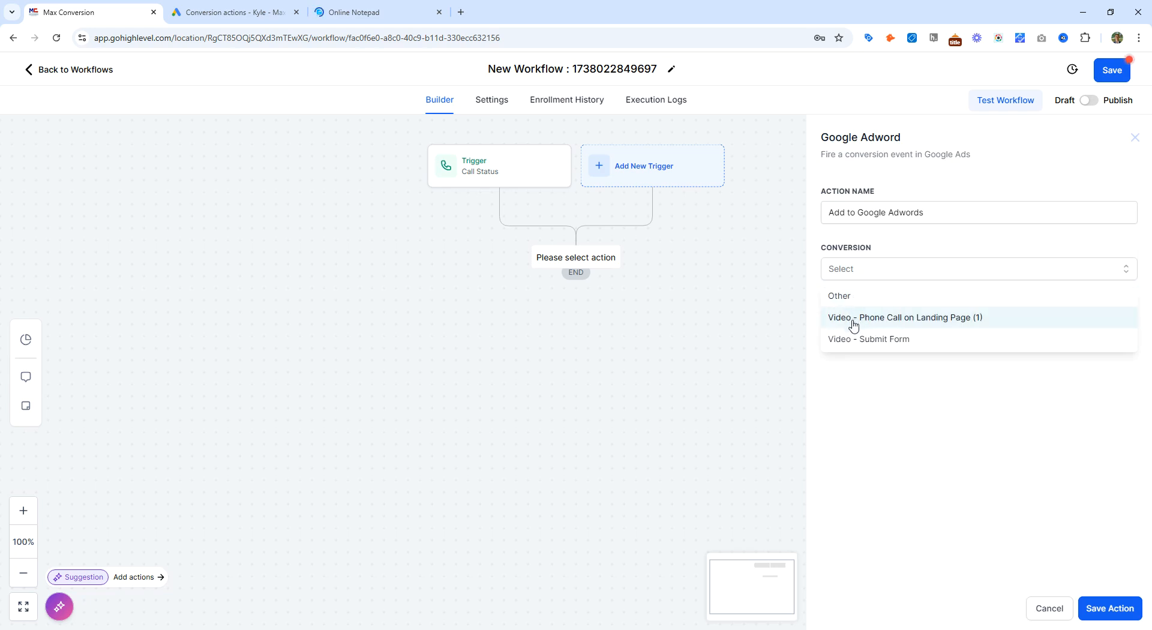
{"action": "left_click", "coordinate": [946, 327]}
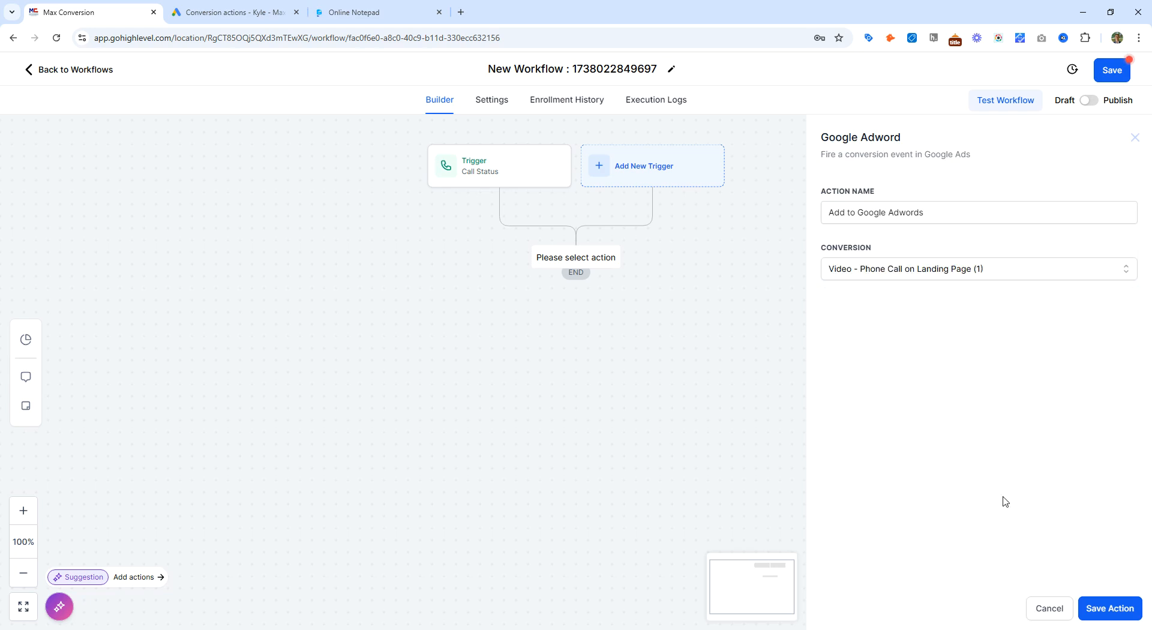
{"action": "left_click", "coordinate": [1103, 608]}
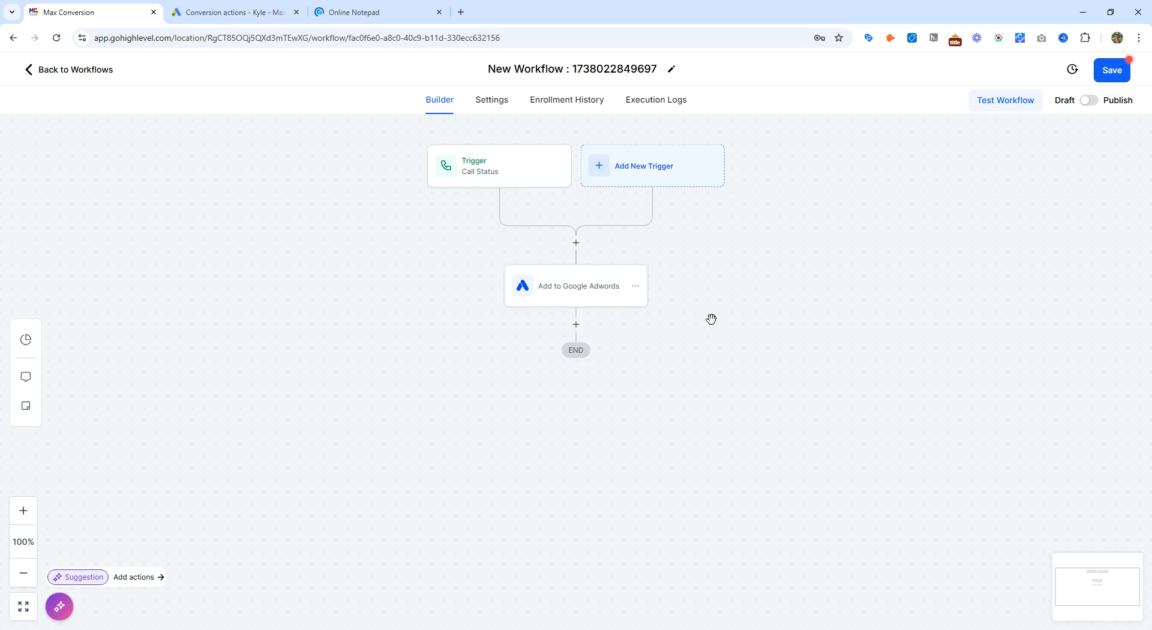
Step: Publish the workflow, rename it Google Ads Phone Call Conversion Tracking, and save it
{"action": "left_click", "coordinate": [1088, 100]}
{"action": "left_click", "coordinate": [1111, 70]}
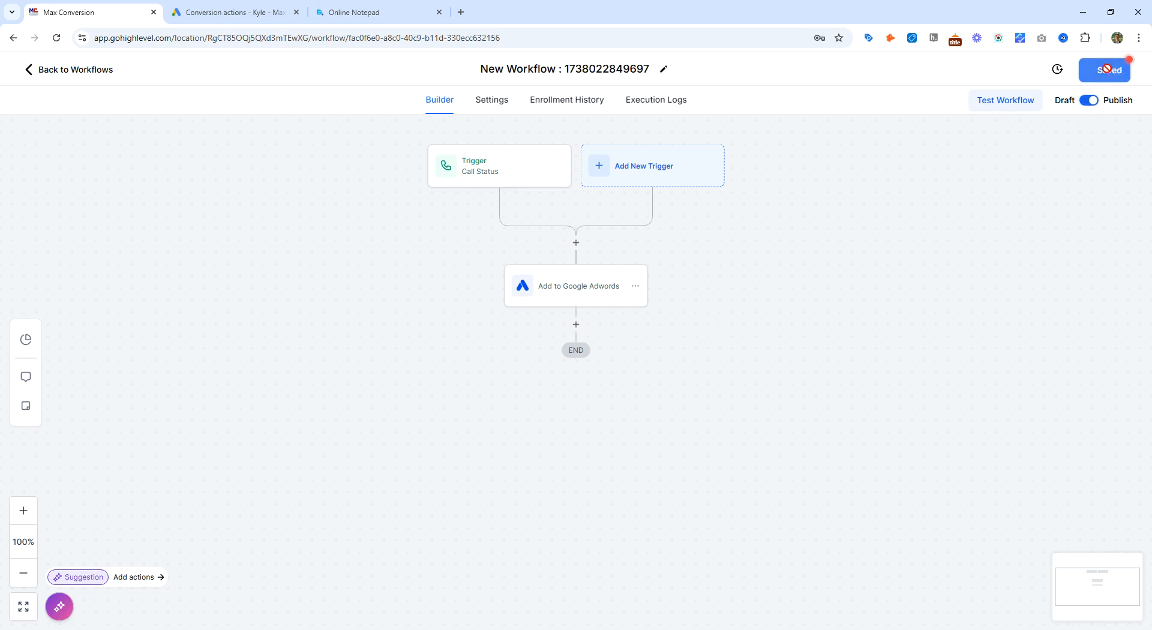
{"action": "left_click", "coordinate": [531, 68]}
{"action": "type", "text": "Google Ads PhoneCall"}
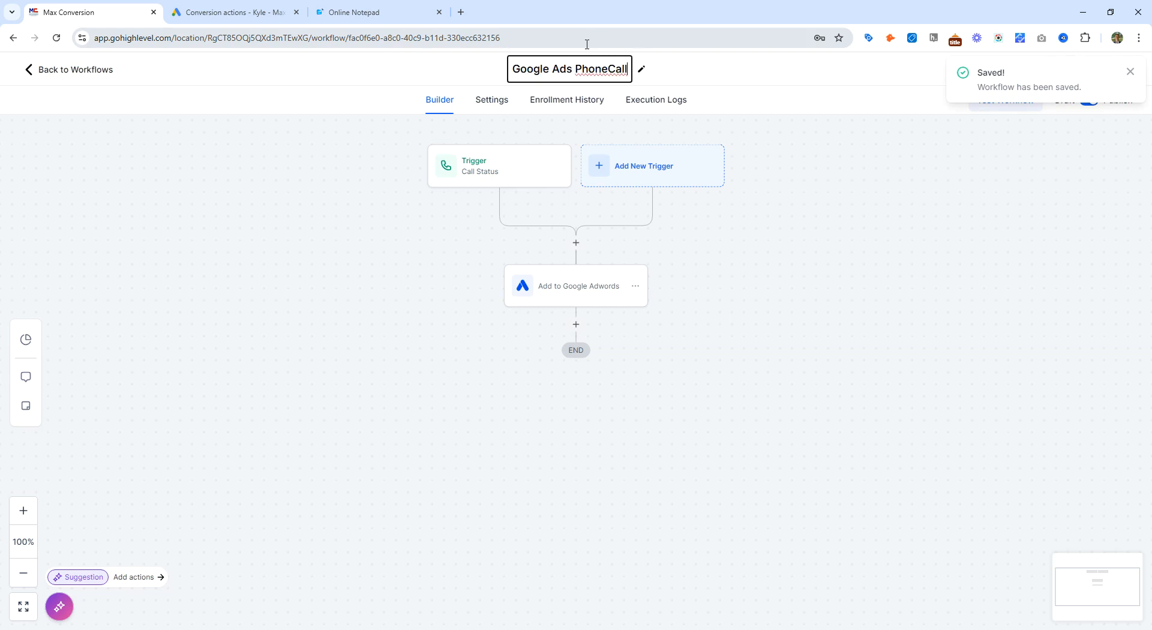
{"action": "key", "text": "BackSpace"}
{"action": "key", "text": "BackSpace"}
{"action": "key", "text": "BackSpace"}
{"action": "type", "text": "Co"}
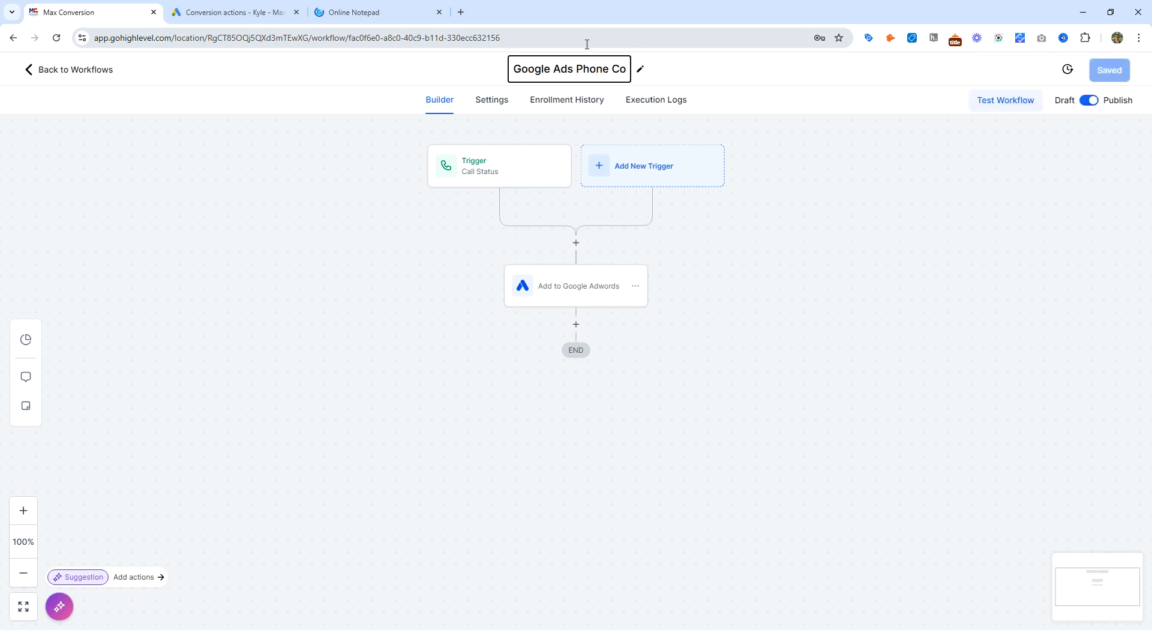
{"action": "key", "text": "BackSpace"}
{"action": "type", "text": "all Conversion Tracking"}
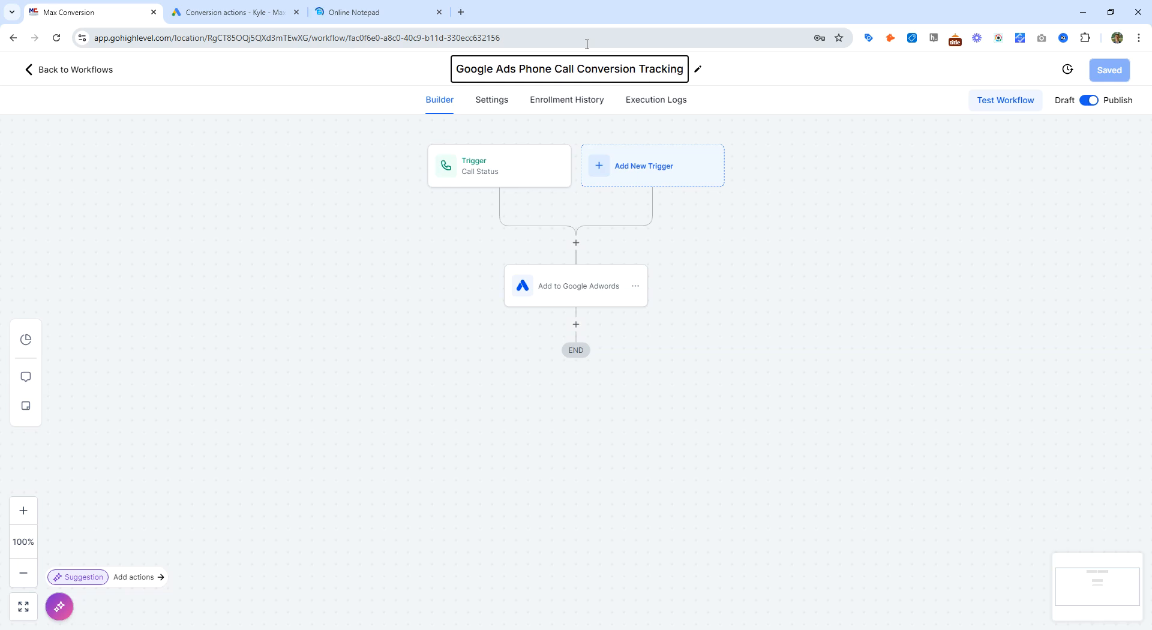
{"action": "key", "text": "ctrl+a"}
{"action": "key", "text": "ctrl+c"}
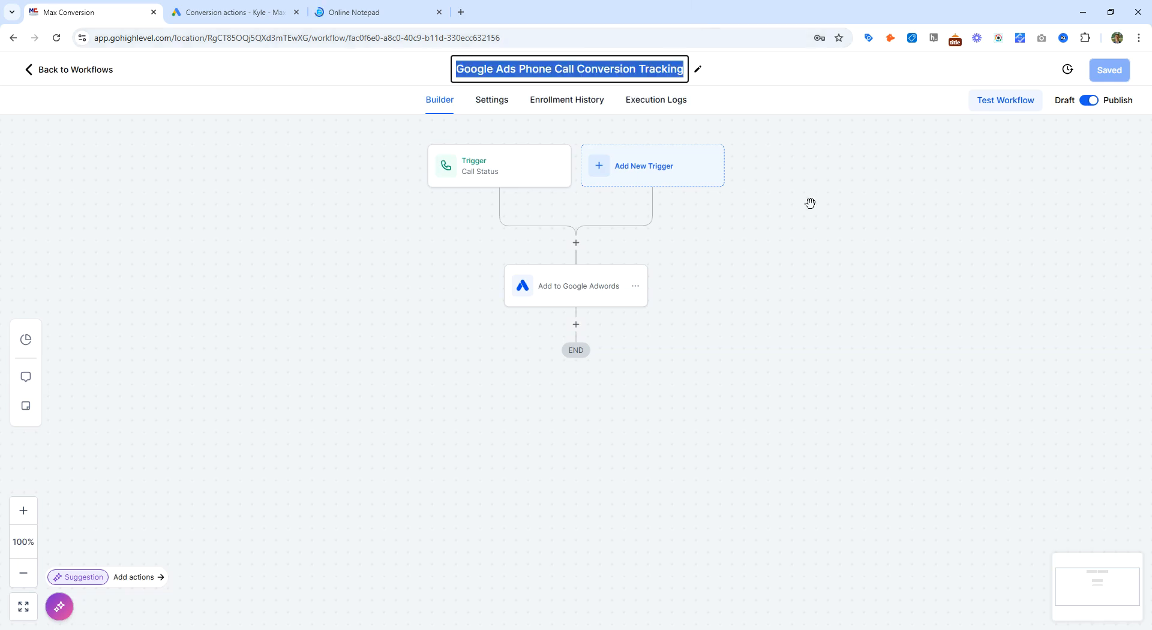
{"action": "left_click", "coordinate": [1111, 70]}
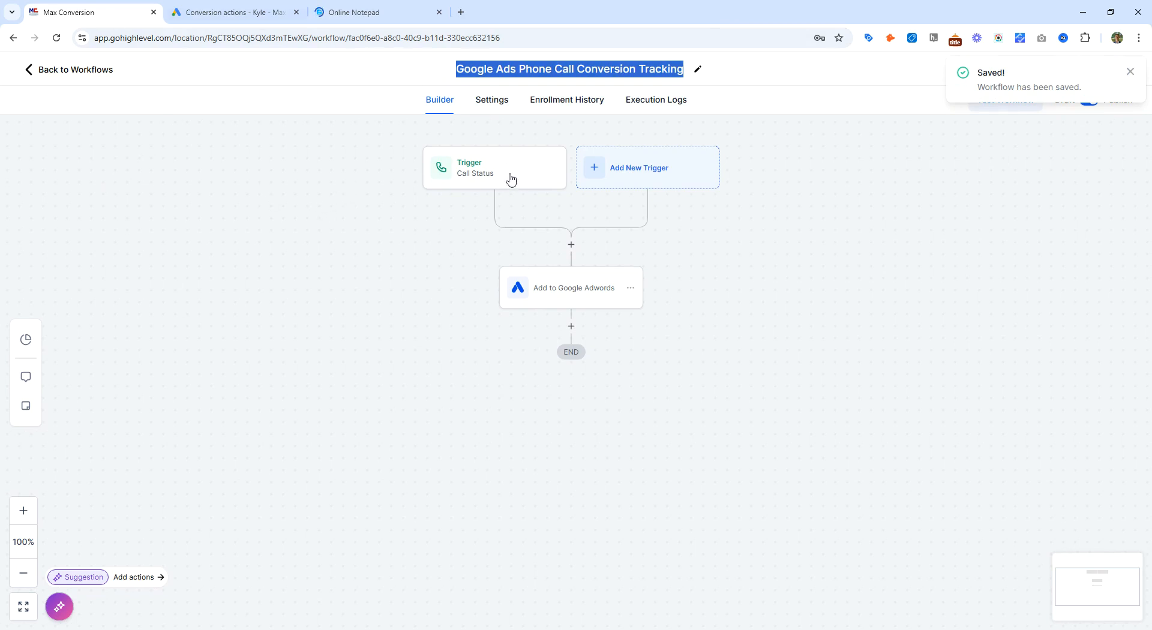
Step: Review the Call Status trigger and the Google Adwords action settings, then return to the workflow list
{"action": "left_click", "coordinate": [489, 174]}
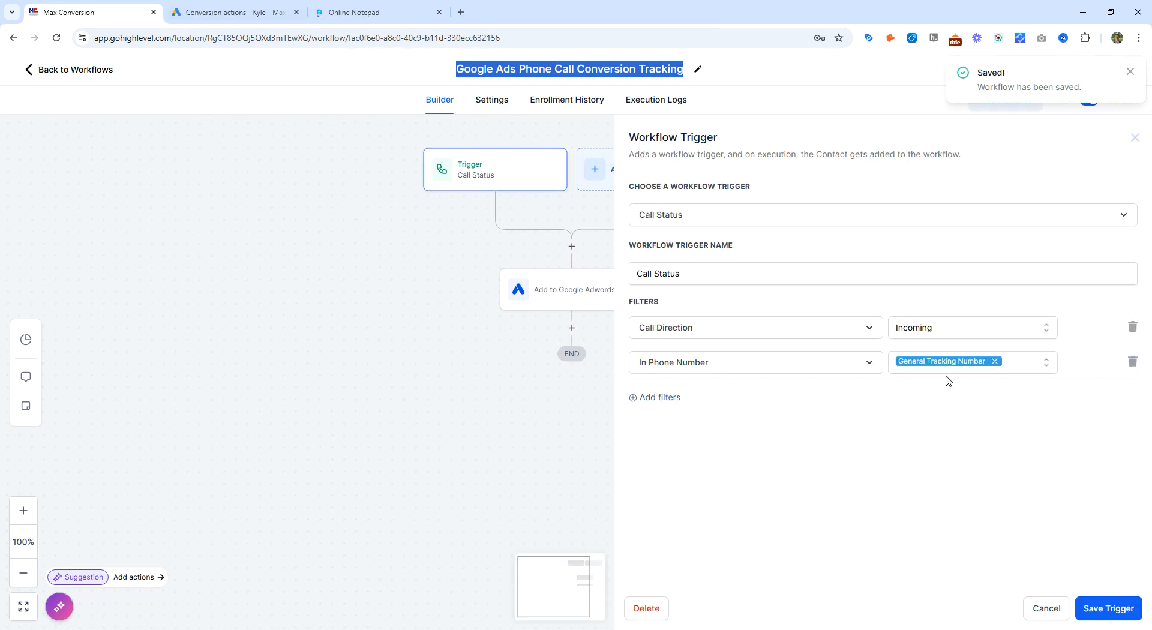
{"action": "left_click", "coordinate": [553, 295]}
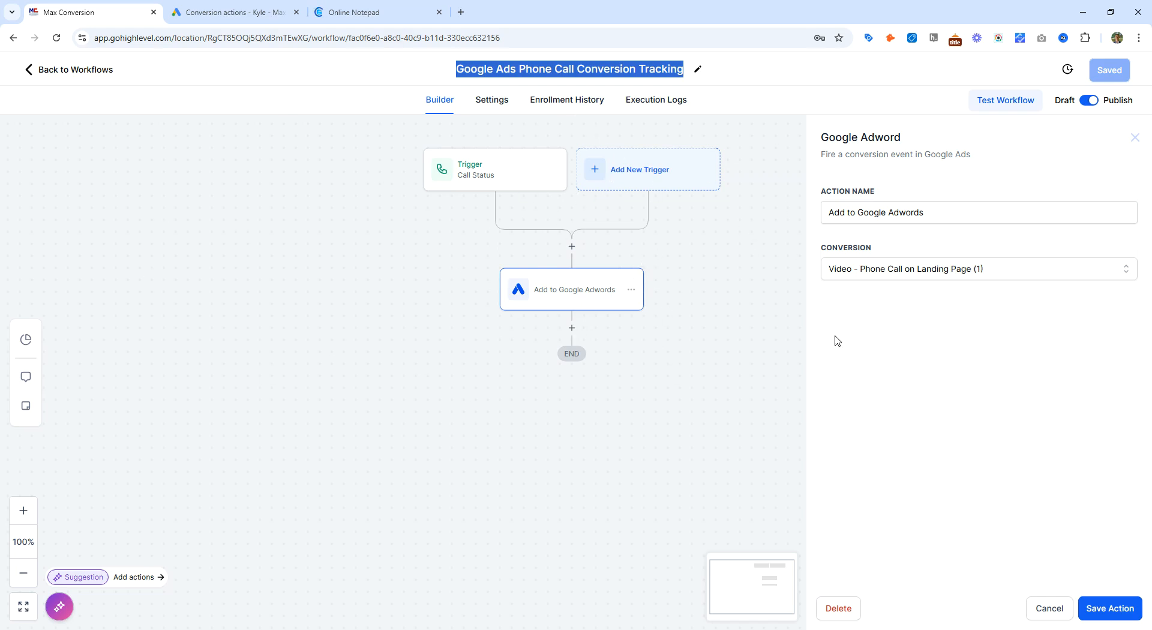
{"action": "left_click", "coordinate": [1049, 608]}
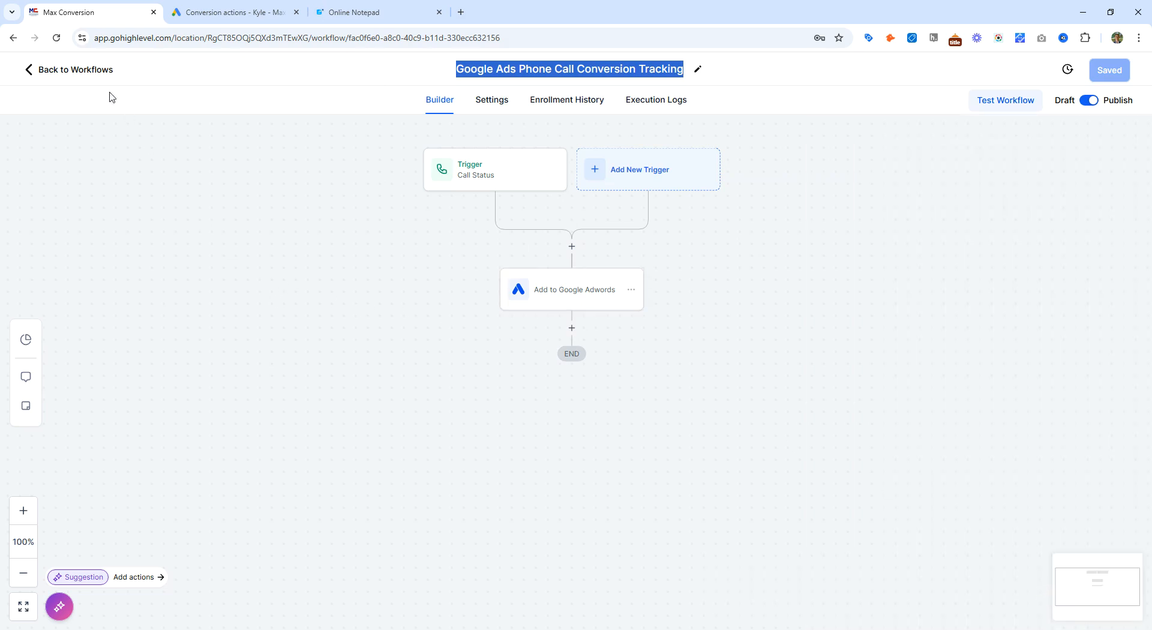
{"action": "left_click", "coordinate": [87, 75]}
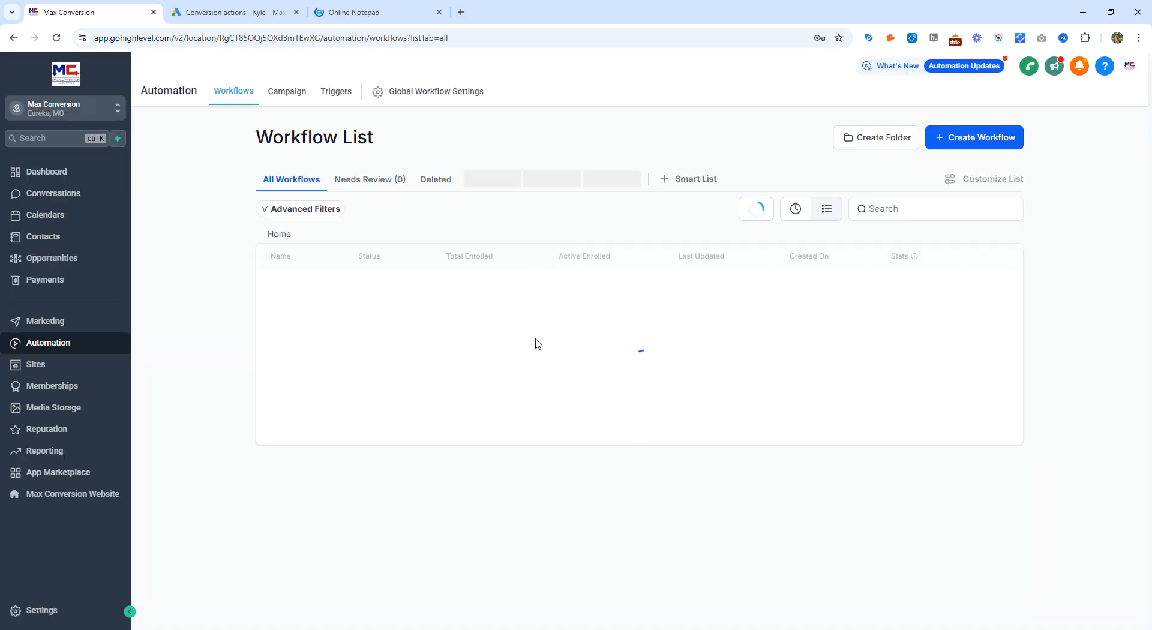
Step: Create another workflow from scratch with a Form Submitted trigger
{"action": "left_click", "coordinate": [952, 137]}
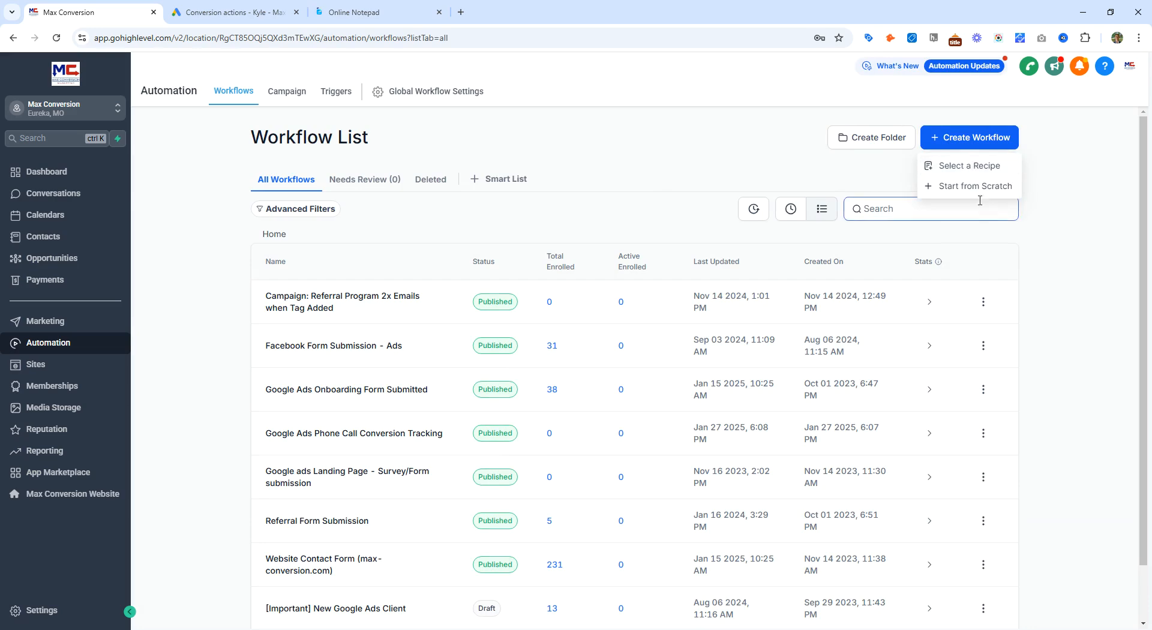
{"action": "left_click", "coordinate": [952, 193]}
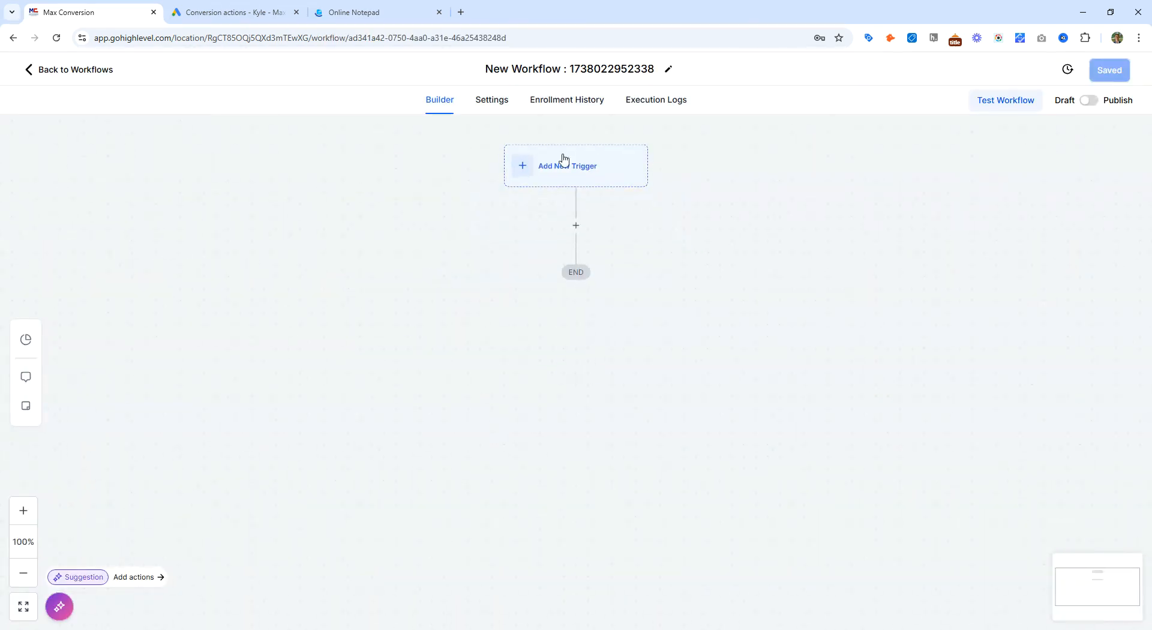
{"action": "left_click", "coordinate": [563, 158]}
{"action": "left_click", "coordinate": [919, 194]}
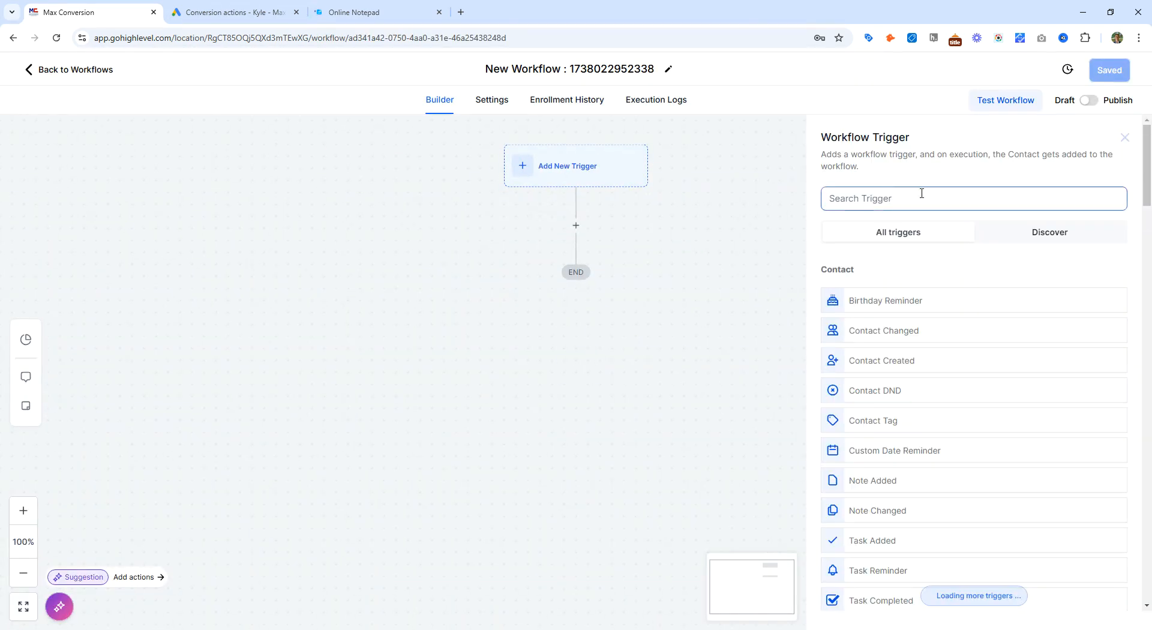
{"action": "type", "text": "submit"}
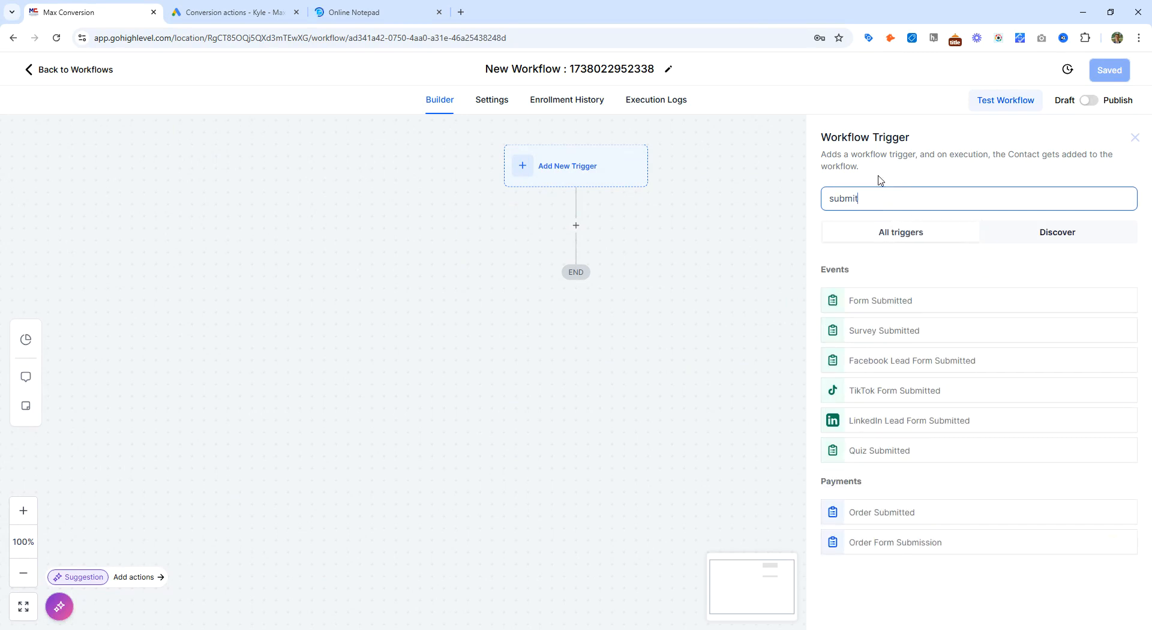
{"action": "left_click", "coordinate": [898, 302]}
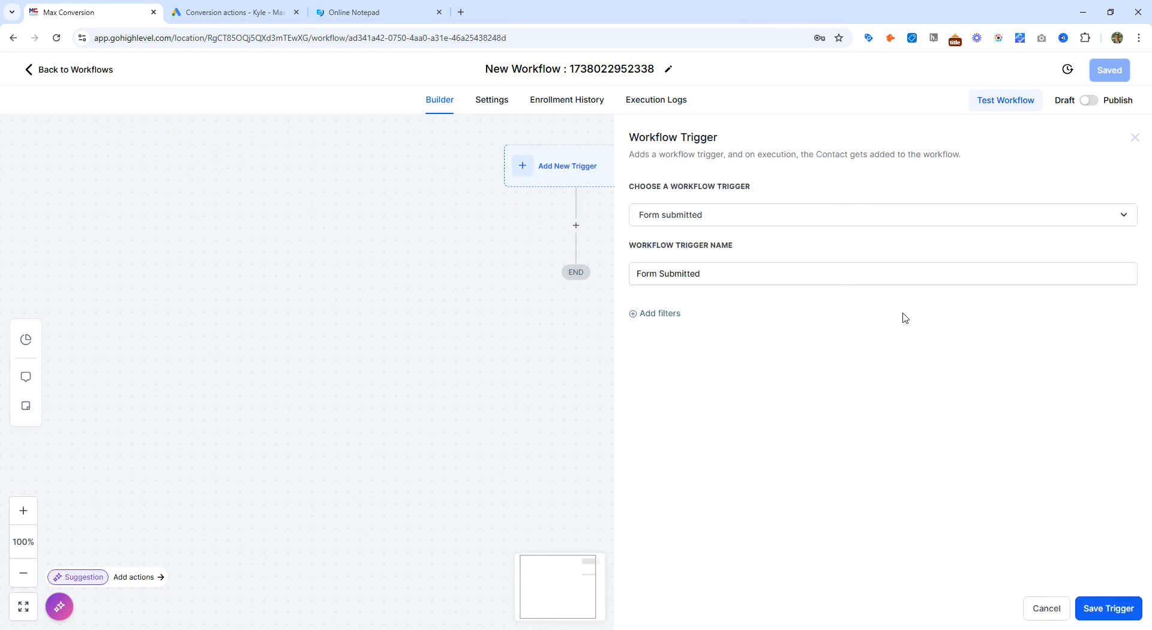
Step: Add a Form is filter to the trigger set to Google Ads Contact Form - On Website
{"action": "left_click", "coordinate": [660, 313]}
{"action": "left_click", "coordinate": [666, 329]}
{"action": "left_click", "coordinate": [722, 410]}
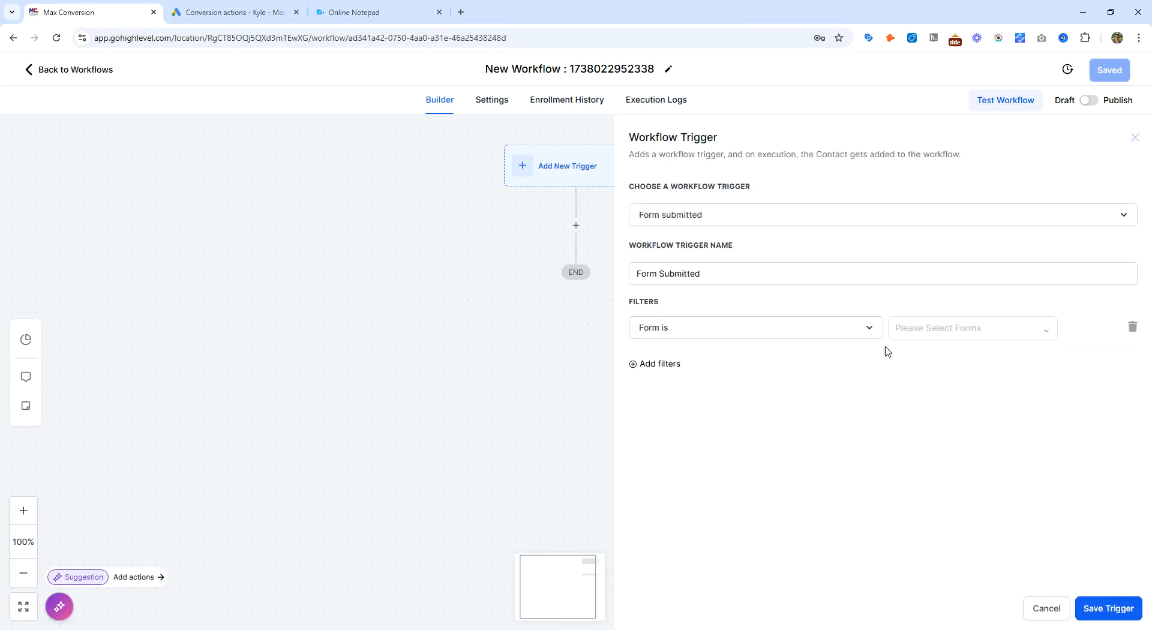
{"action": "left_click", "coordinate": [969, 334]}
{"action": "left_click", "coordinate": [836, 382]}
{"action": "left_click", "coordinate": [943, 337]}
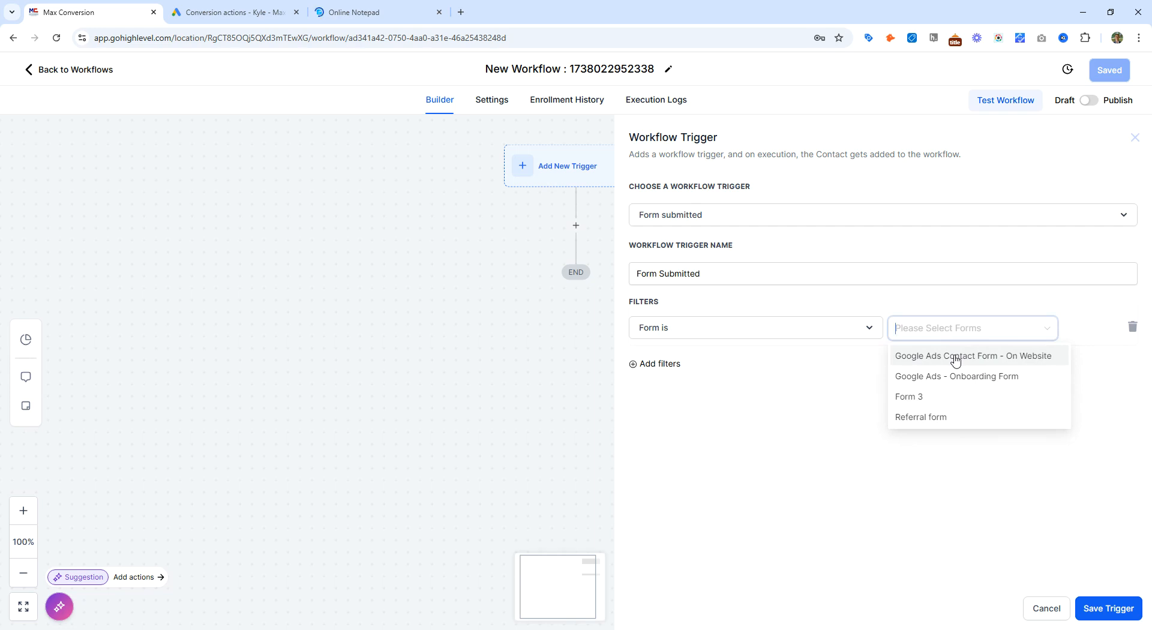
{"action": "left_click", "coordinate": [955, 357]}
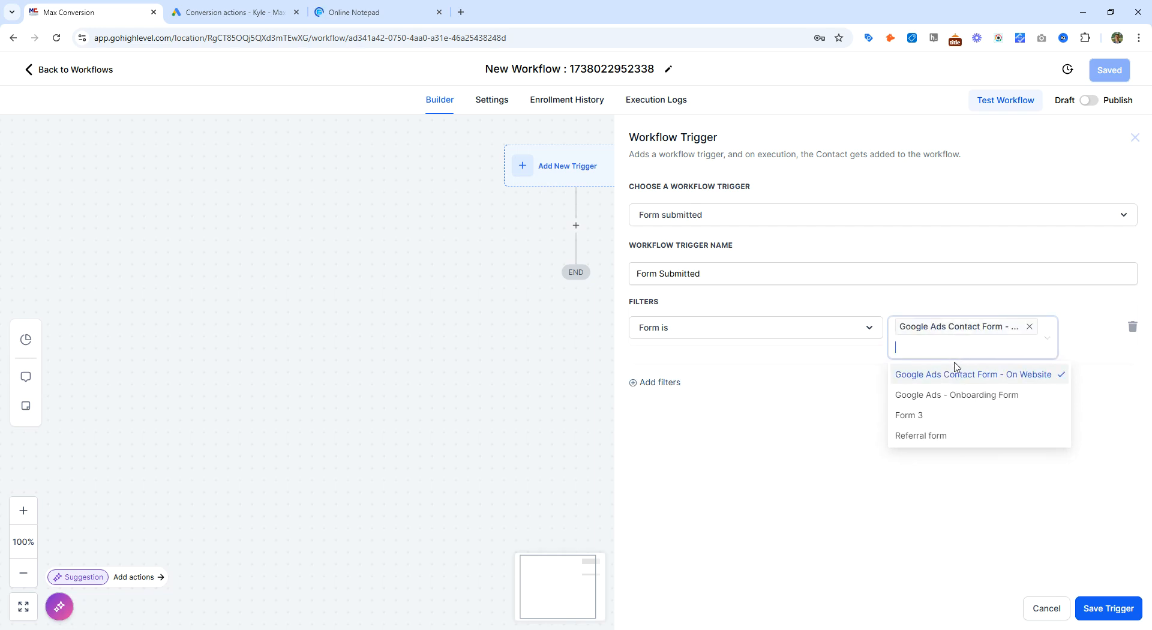
{"action": "left_click", "coordinate": [835, 389]}
{"action": "left_click", "coordinate": [665, 381]}
{"action": "left_click", "coordinate": [690, 362]}
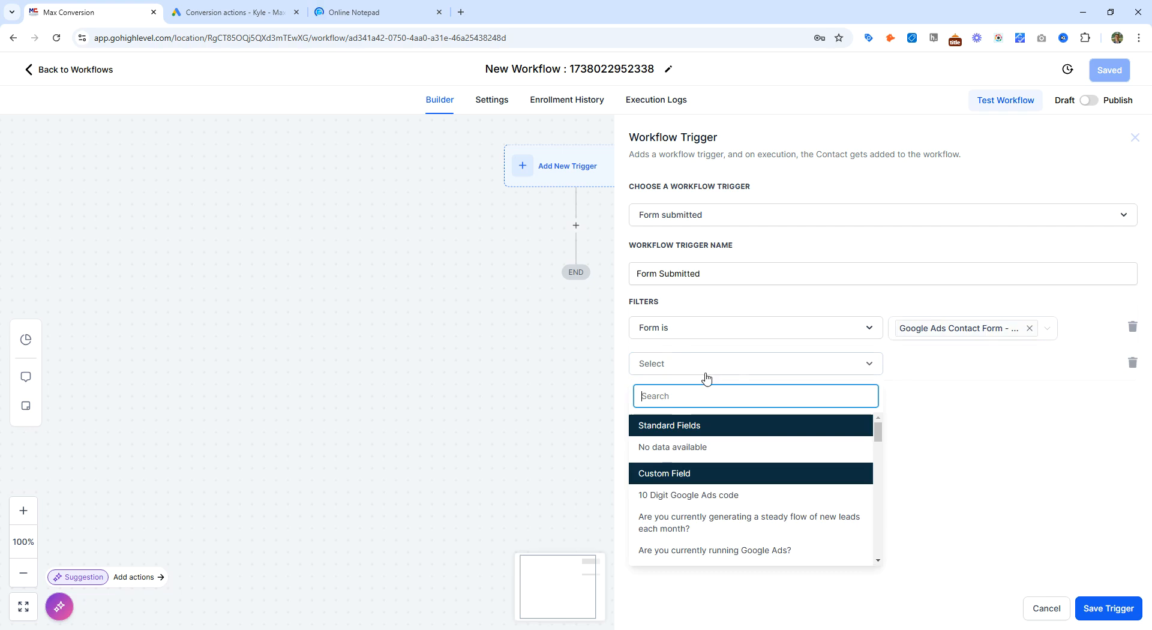
{"action": "left_click", "coordinate": [1024, 390]}
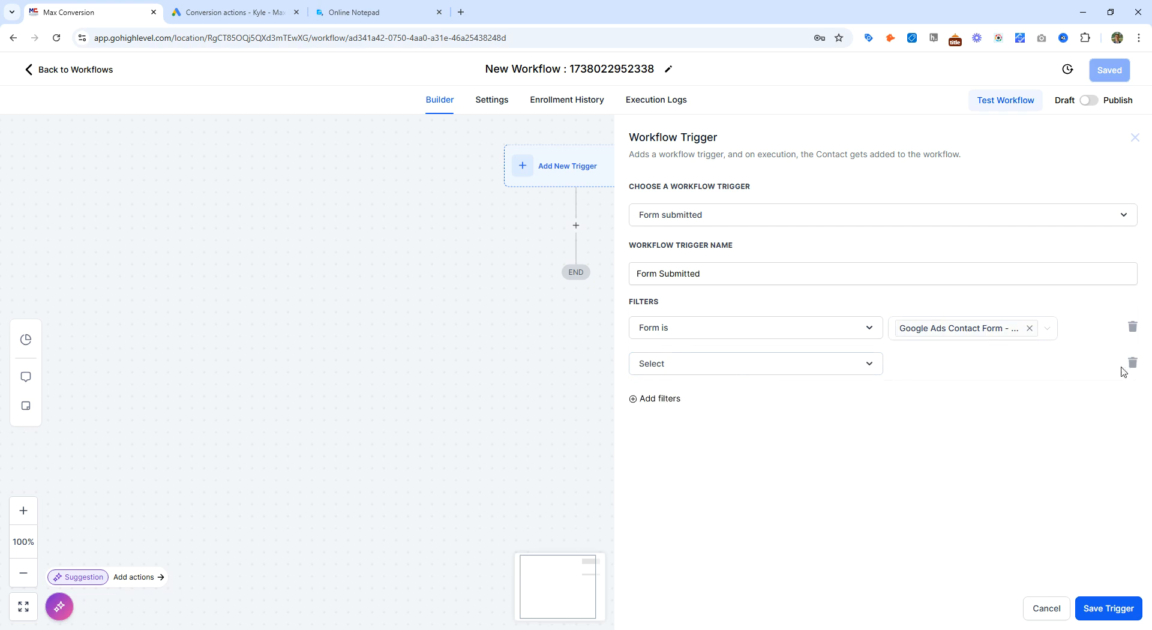
{"action": "left_click", "coordinate": [1133, 364]}
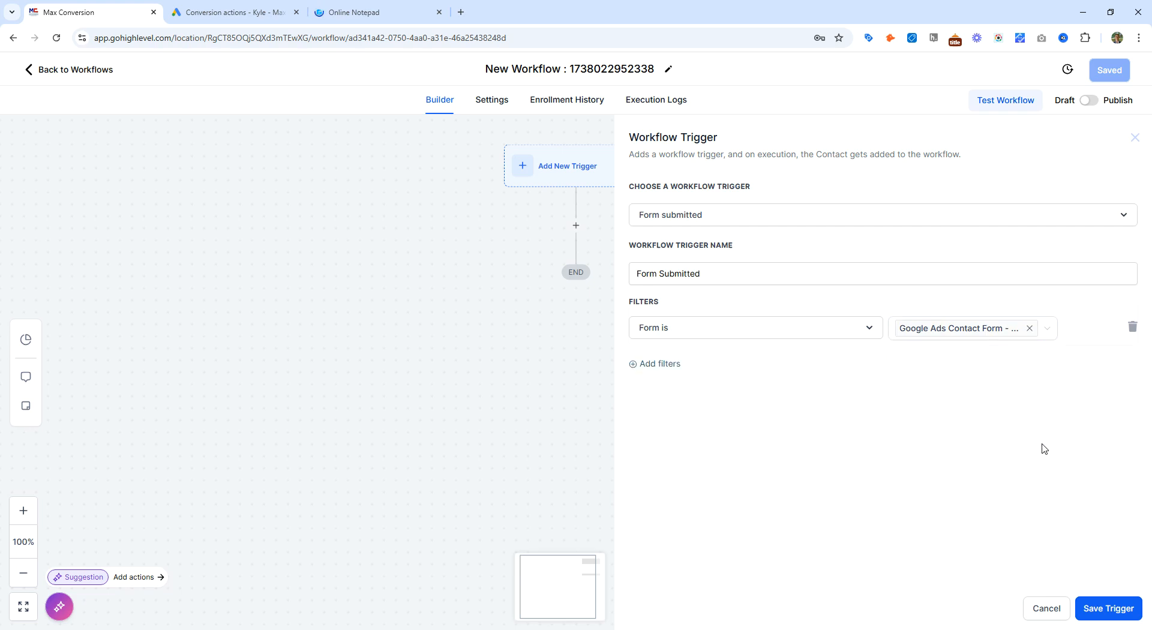
Step: Save the trigger and add a Google Adwords action using the Video - Submit Form conversion
{"action": "left_click", "coordinate": [1107, 609]}
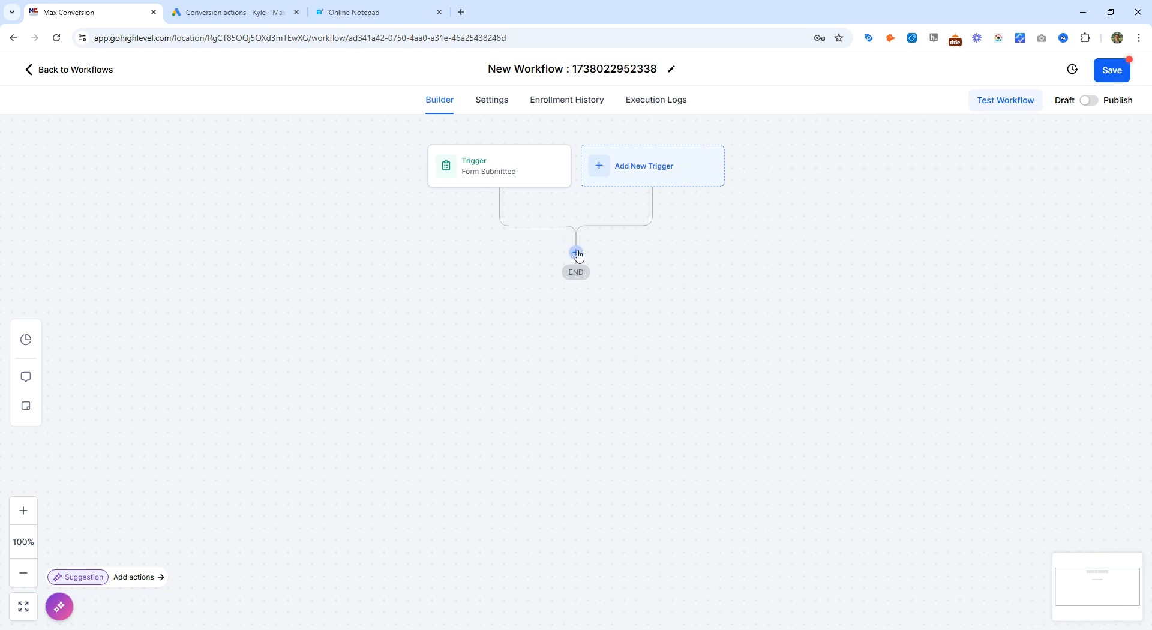
{"action": "left_click", "coordinate": [578, 250]}
{"action": "type", "text": "adword"}
{"action": "left_click", "coordinate": [900, 277]}
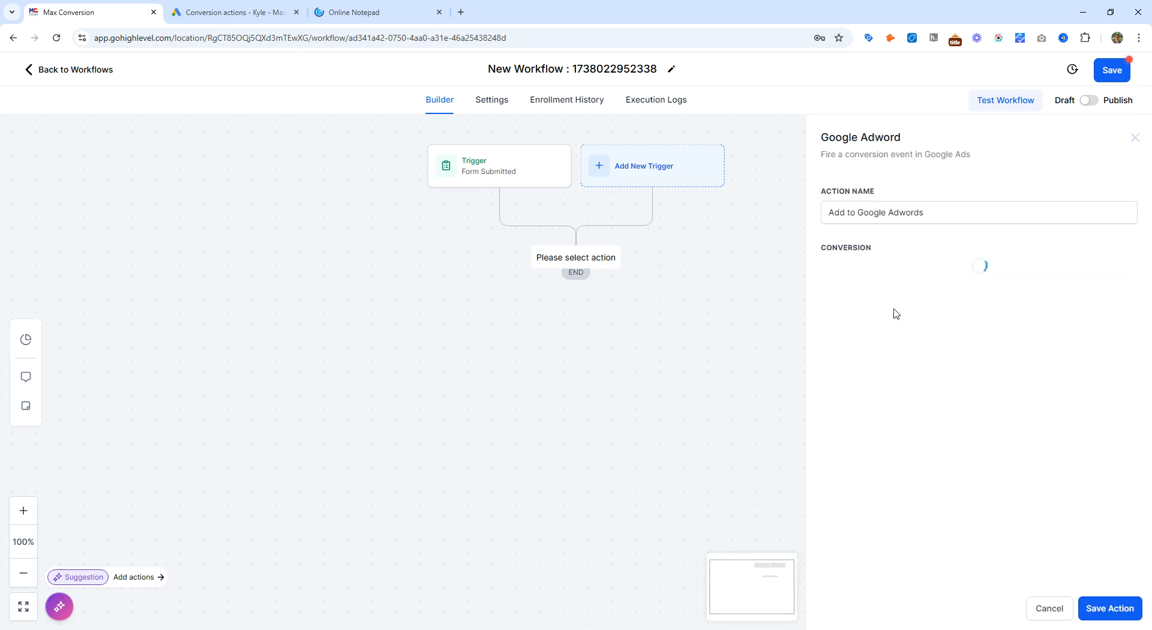
{"action": "left_click", "coordinate": [885, 271]}
{"action": "left_click", "coordinate": [889, 338]}
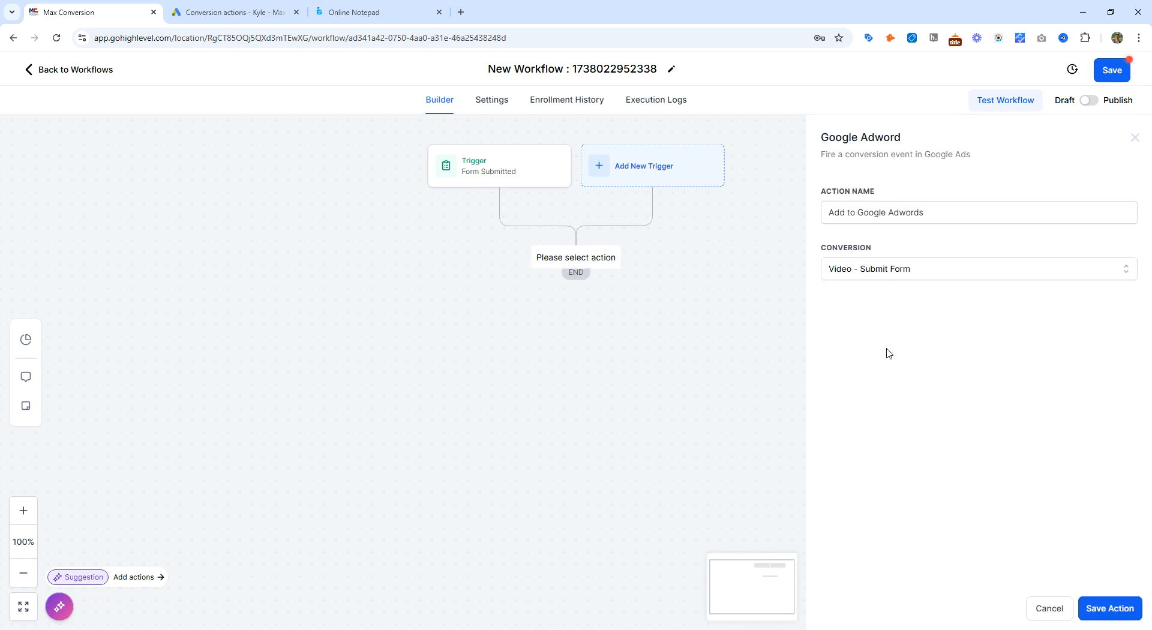
{"action": "left_click", "coordinate": [1104, 606]}
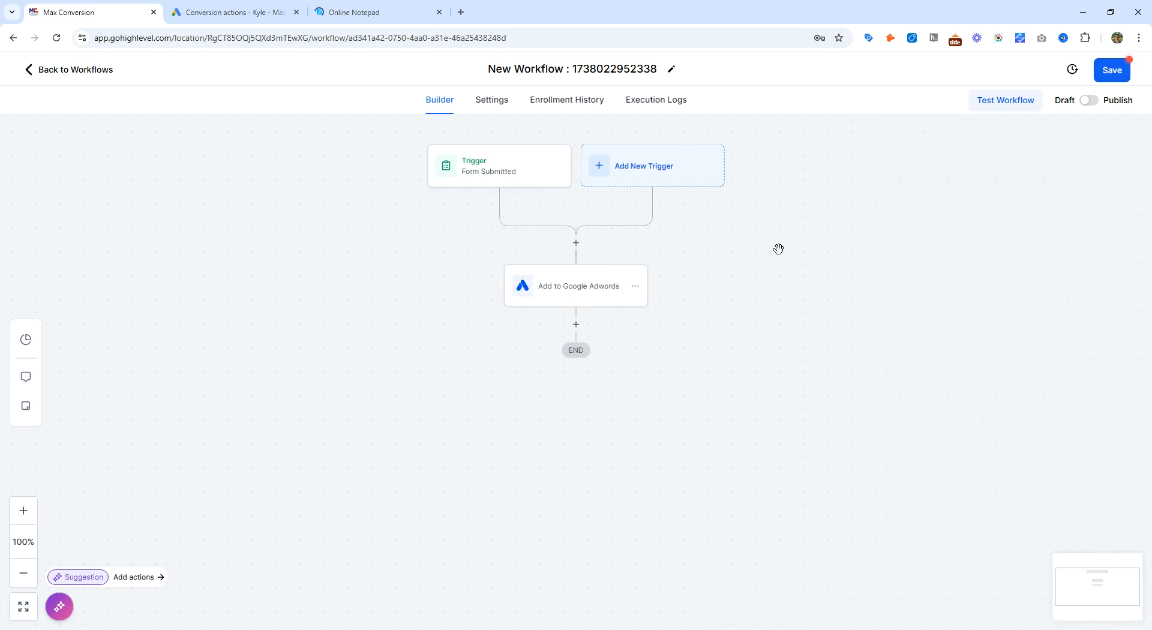
Step: Rename the workflow Google Ads Form Submission Conversion Tracking, and publish and save it
{"action": "triple_click", "coordinate": [541, 68]}
{"action": "key", "text": "ctrl+v"}
{"action": "left_click_drag", "start_coordinate": [525, 68], "coordinate": [578, 68]}
{"action": "type", "text": "Form S"}
{"action": "type", "text": "ubmission"}
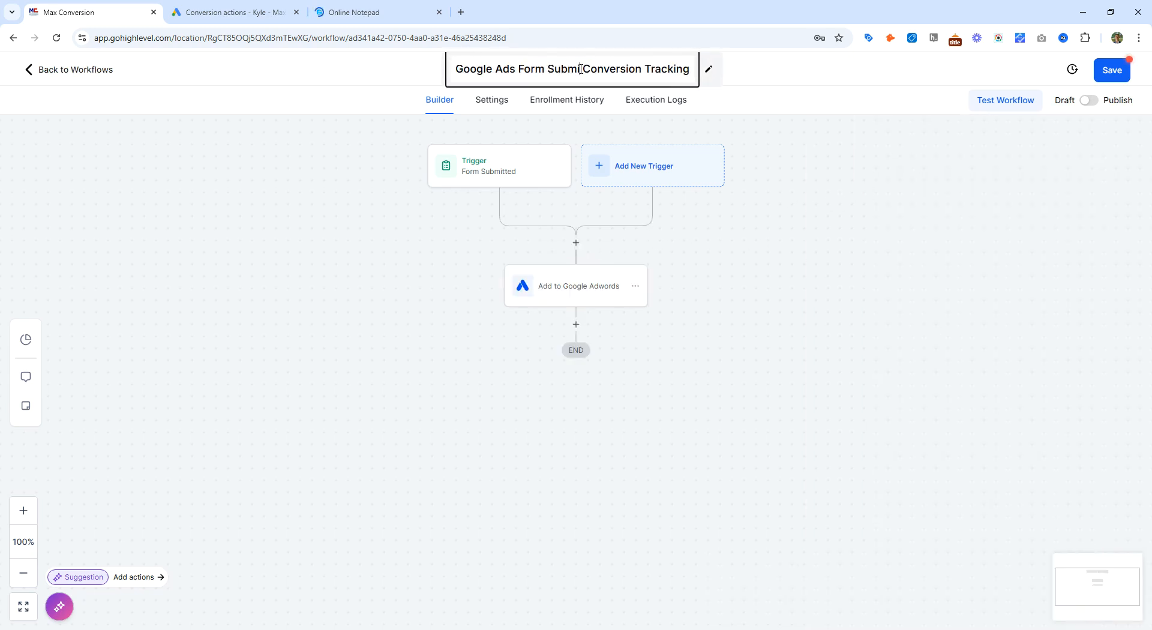
{"action": "left_click", "coordinate": [1088, 100]}
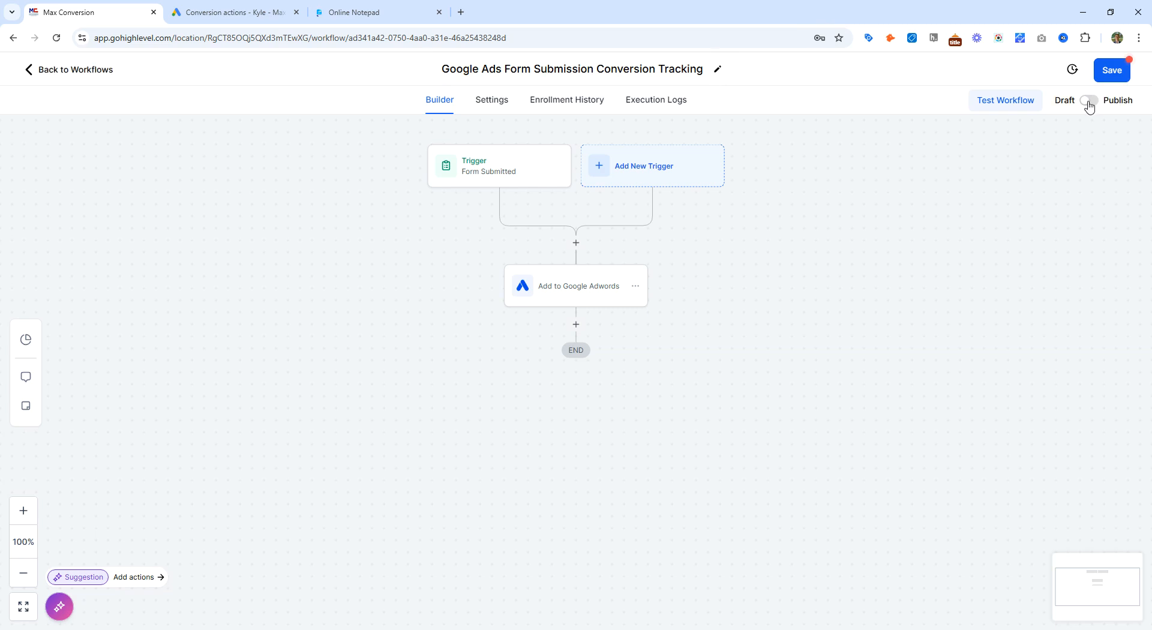
{"action": "left_click", "coordinate": [1111, 70]}
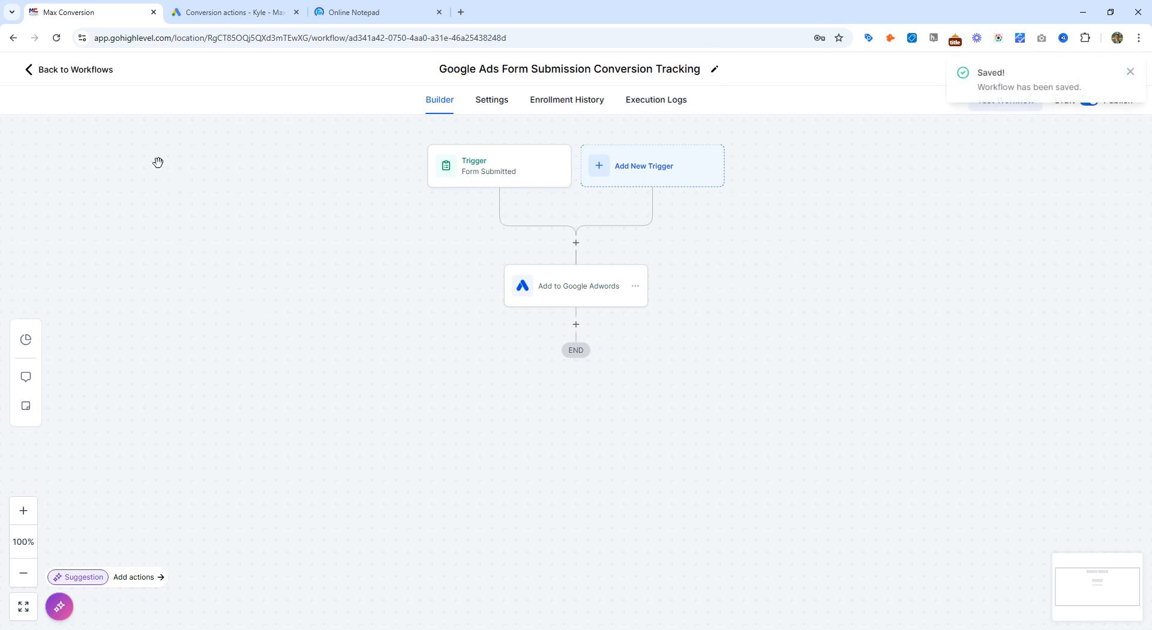
Step: Review the Form Submitted trigger and the Google Adwords action settings, and return to the workflow list
{"action": "left_click", "coordinate": [489, 174]}
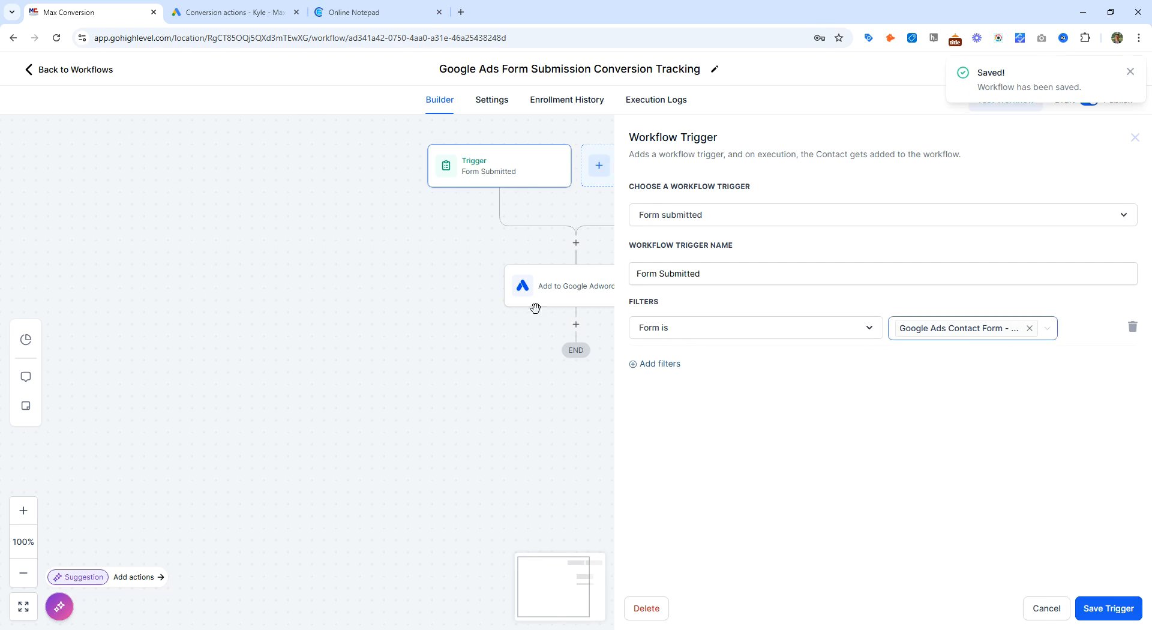
{"action": "left_click", "coordinate": [522, 294]}
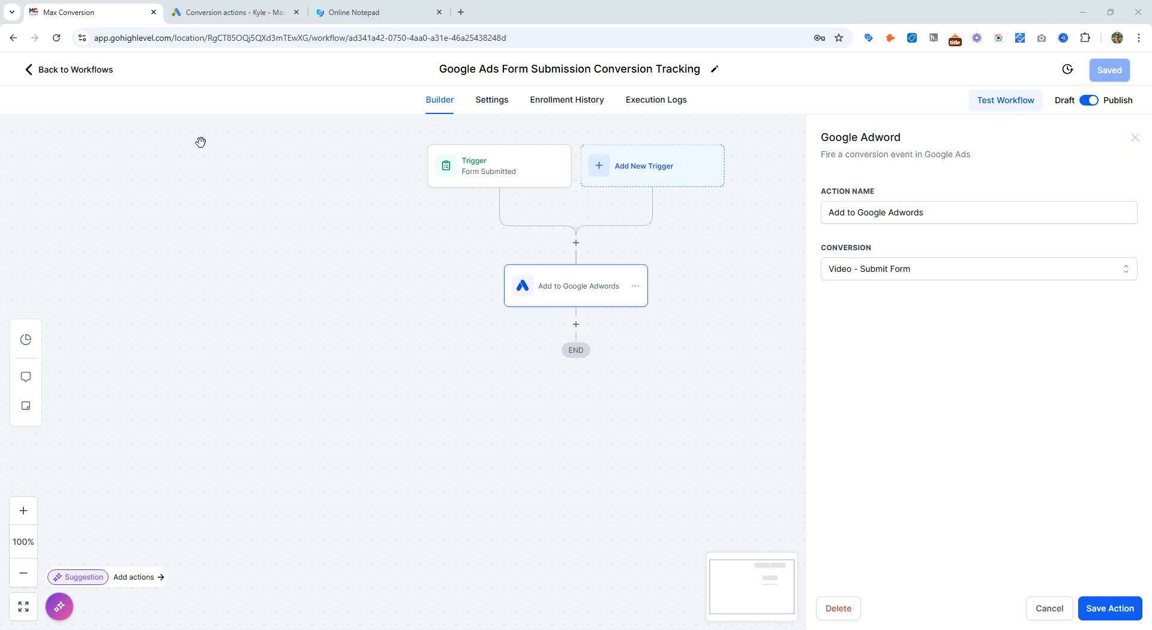
{"action": "left_click", "coordinate": [73, 72]}
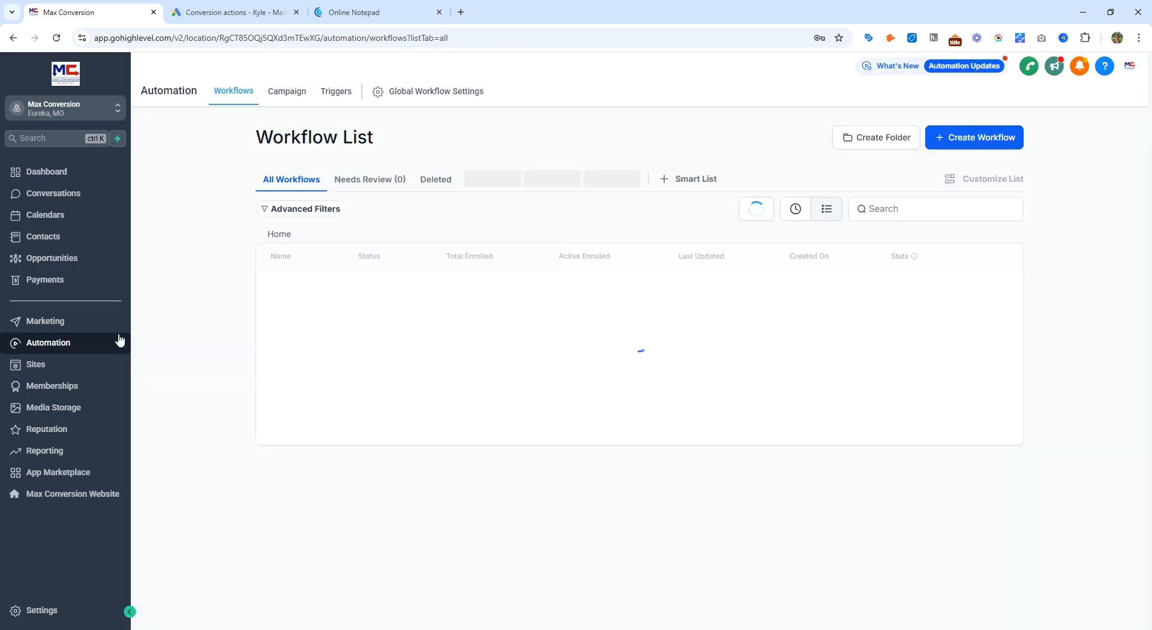
Step: Open the Call Report under Reporting and zoom in to examine the call status charts and sources
{"action": "left_click", "coordinate": [66, 450]}
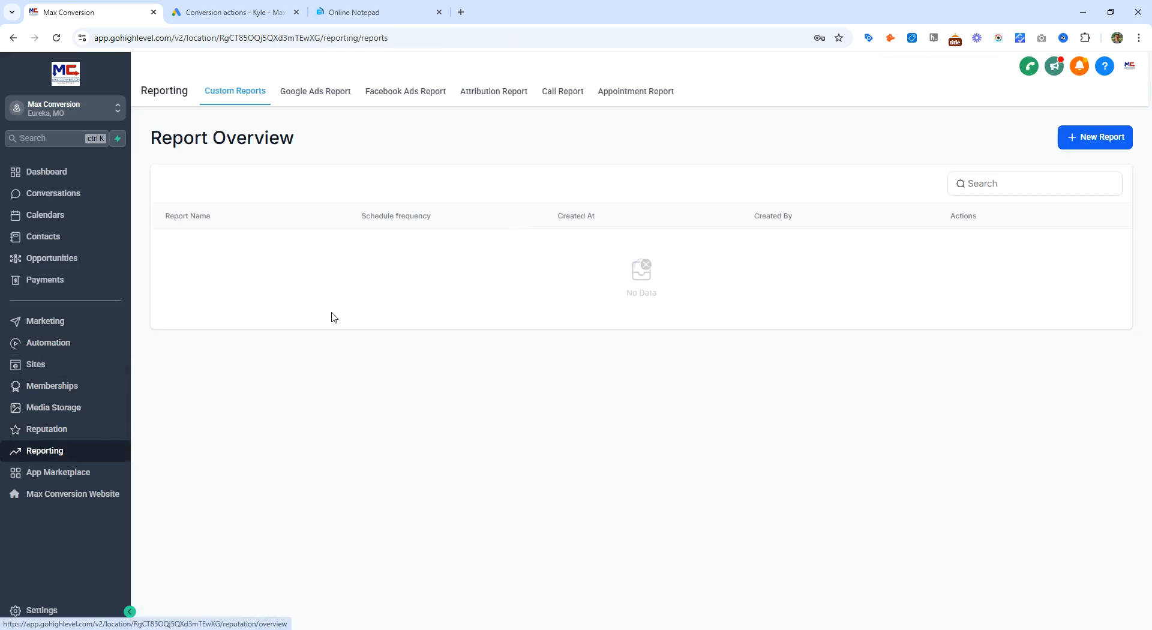
{"action": "left_click", "coordinate": [567, 94]}
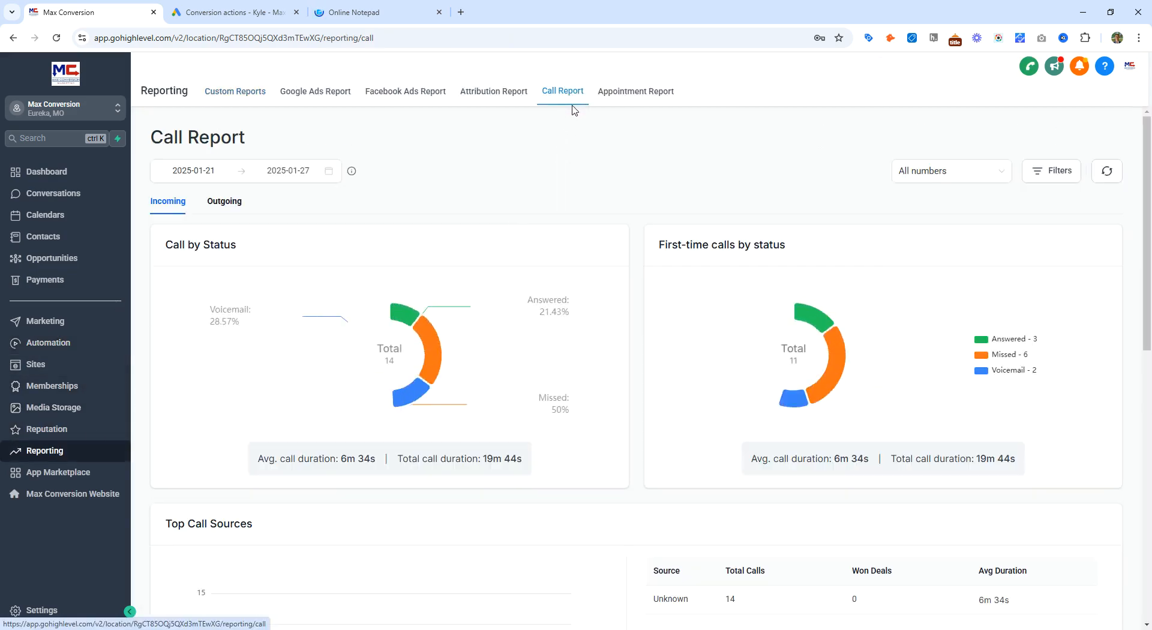
{"action": "key", "text": "ctrl+plus"}
{"action": "key", "text": "ctrl+plus"}
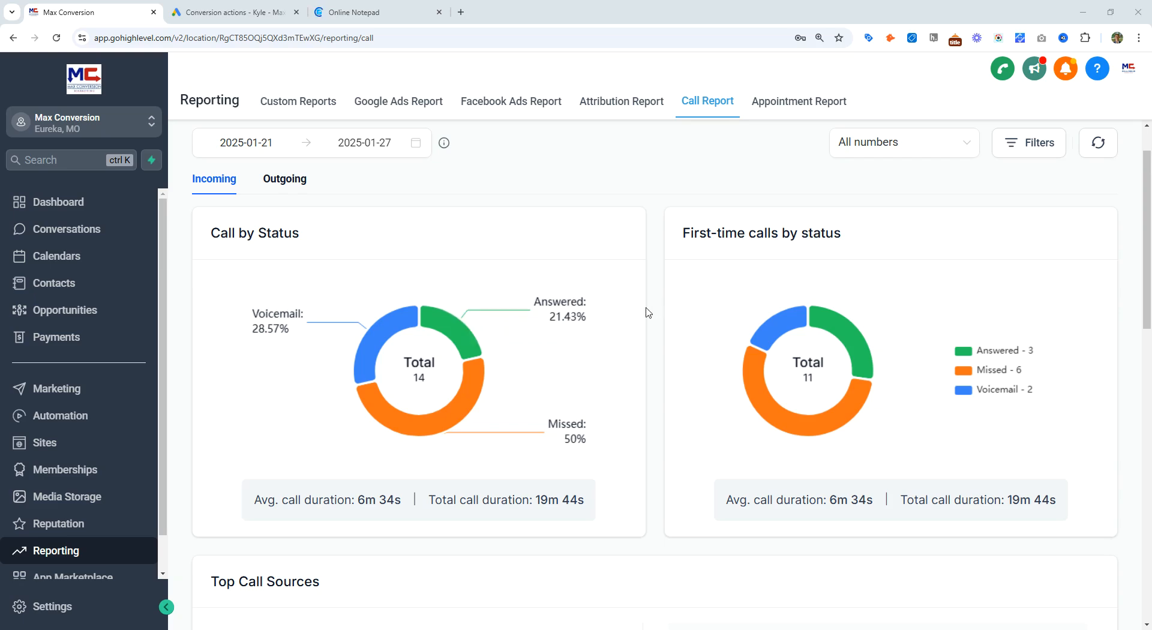
{"action": "scroll", "coordinate": [638, 304], "scroll_direction": "down", "scroll_amount": 12}
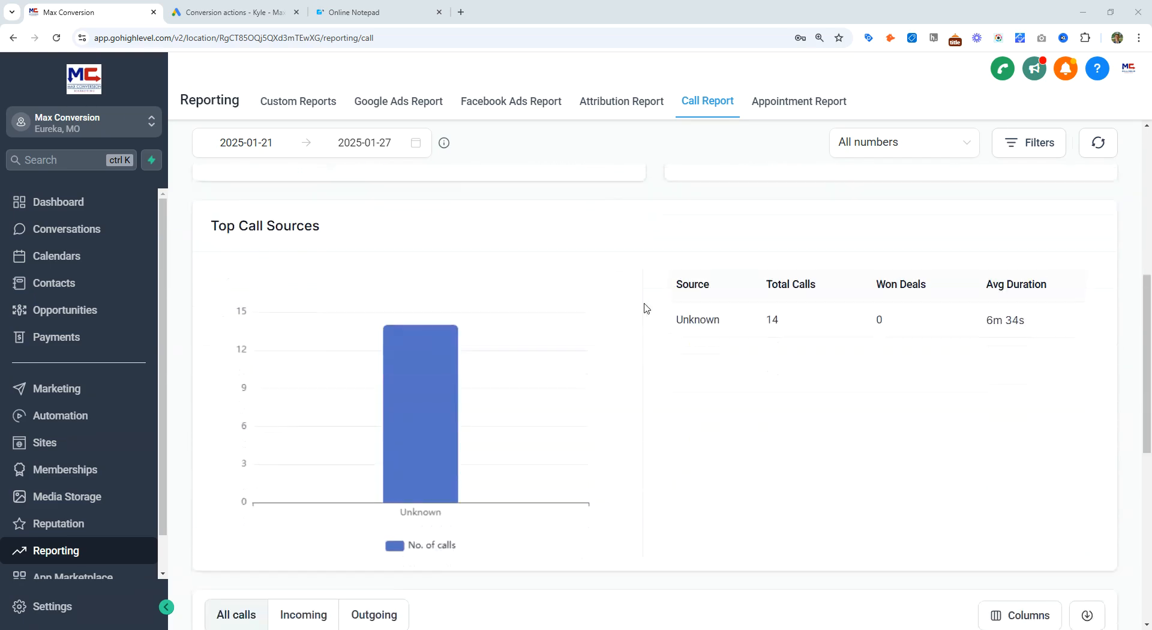
{"action": "scroll", "coordinate": [622, 322], "scroll_direction": "up", "scroll_amount": 1}
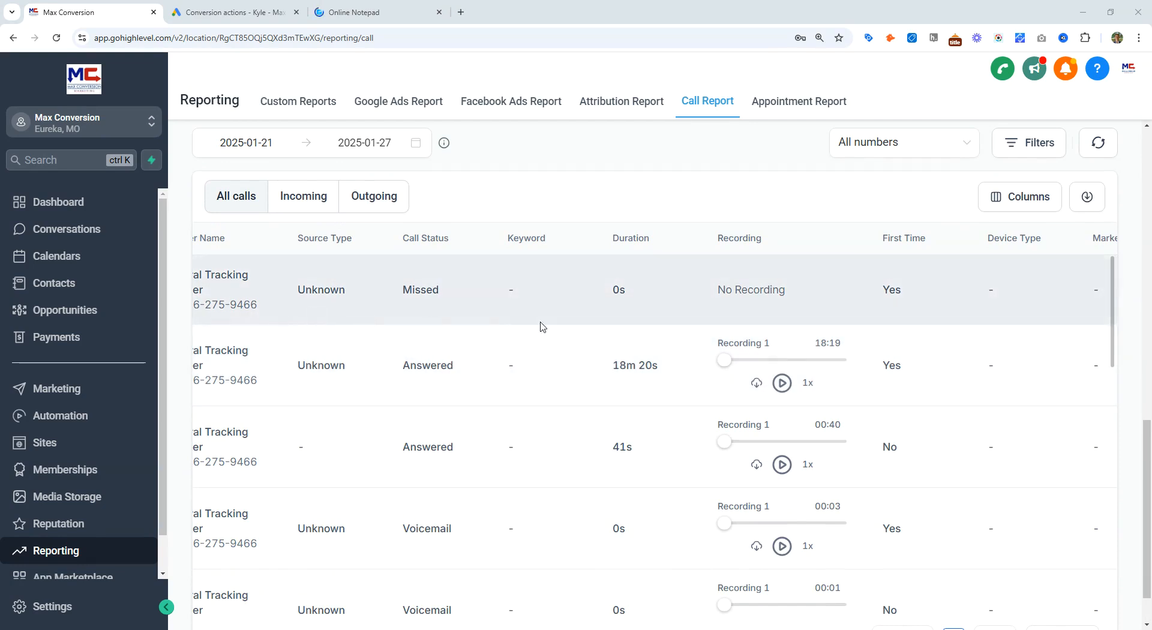
Step: Examine the call log entries, scrolling across columns such as call status, recording, and call flow
{"action": "left_click_drag", "start_coordinate": [391, 297], "coordinate": [518, 296]}
{"action": "left_click", "coordinate": [553, 291]}
{"action": "left_click", "coordinate": [511, 289]}
{"action": "left_click_drag", "start_coordinate": [504, 286], "coordinate": [537, 293]}
{"action": "left_click", "coordinate": [521, 275]}
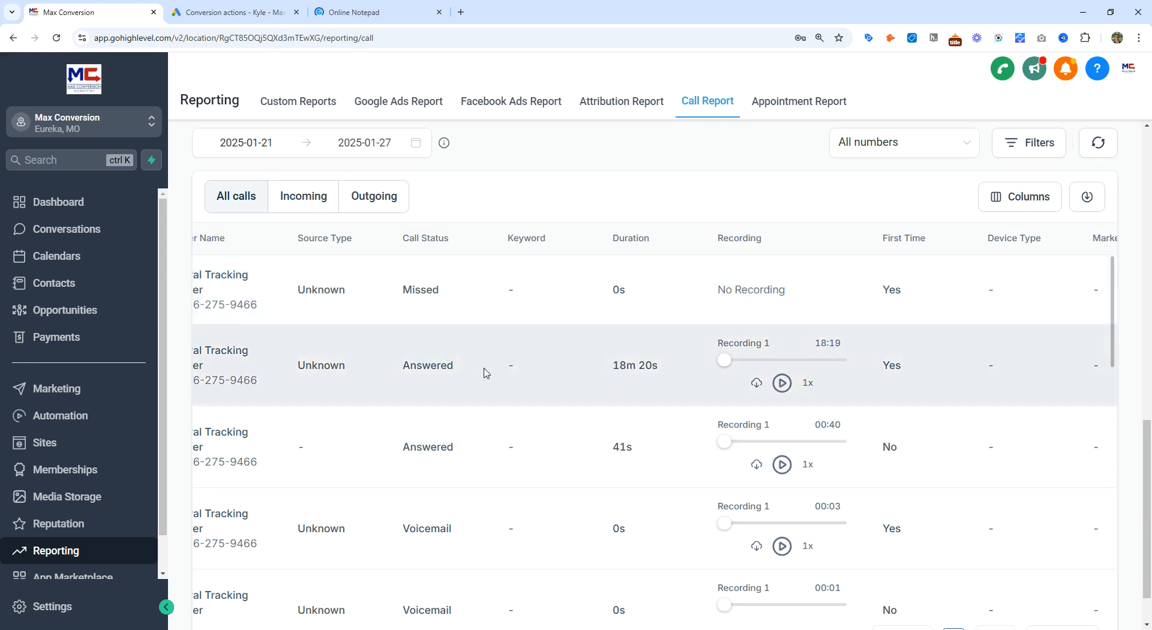
{"action": "left_click_drag", "start_coordinate": [487, 372], "coordinate": [534, 372]}
{"action": "left_click_drag", "start_coordinate": [472, 354], "coordinate": [558, 371]}
{"action": "left_click", "coordinate": [553, 368]}
{"action": "scroll", "coordinate": [591, 393], "scroll_direction": "right", "scroll_amount": 5}
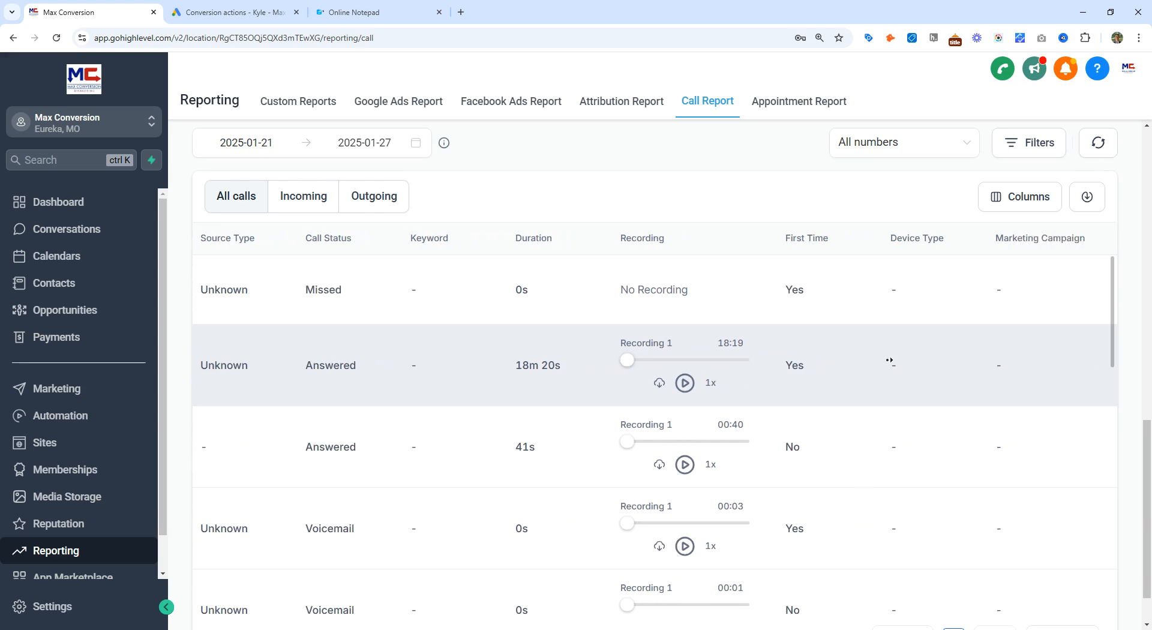
{"action": "scroll", "coordinate": [937, 367], "scroll_direction": "right", "scroll_amount": 3}
{"action": "left_click_drag", "start_coordinate": [530, 365], "coordinate": [556, 371]}
{"action": "left_click", "coordinate": [654, 371]}
{"action": "left_click", "coordinate": [614, 368]}
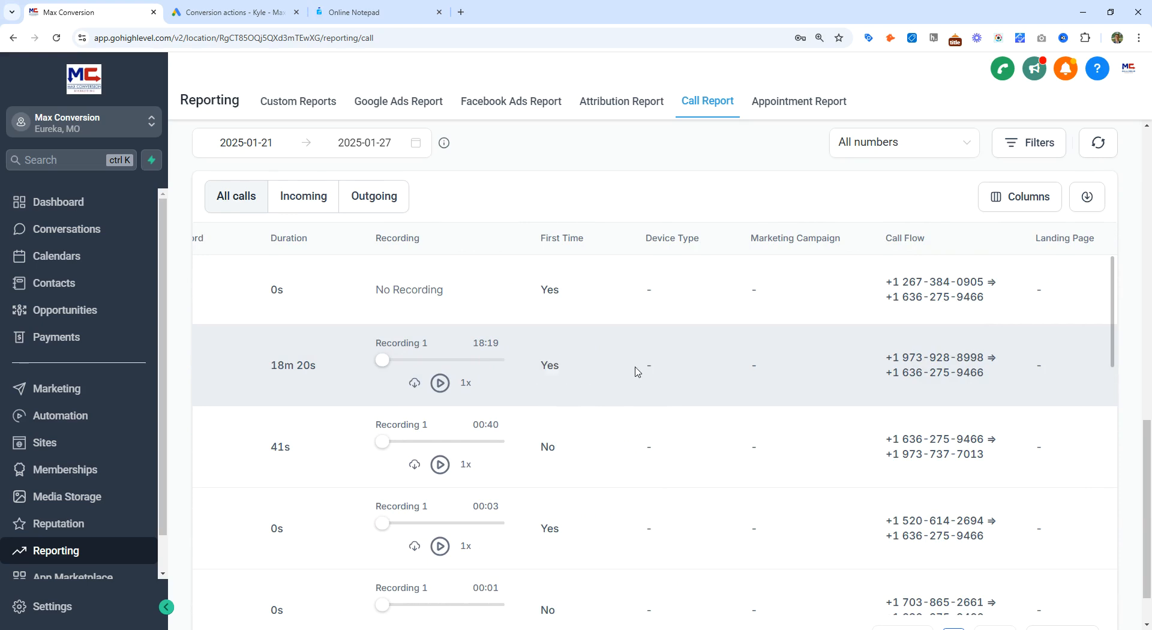
{"action": "left_click_drag", "start_coordinate": [634, 366], "coordinate": [766, 354]}
{"action": "left_click", "coordinate": [678, 368]}
{"action": "scroll", "coordinate": [630, 369], "scroll_direction": "right", "scroll_amount": 3}
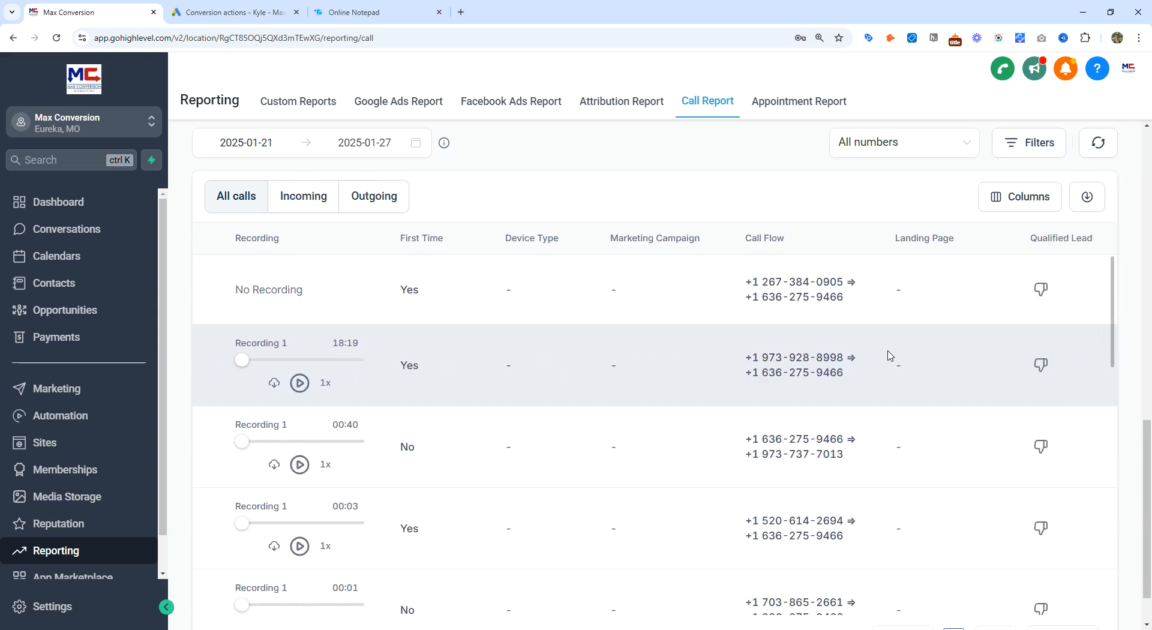
{"action": "left_click_drag", "start_coordinate": [911, 362], "coordinate": [825, 373]}
{"action": "left_click", "coordinate": [600, 381]}
{"action": "scroll", "coordinate": [581, 379], "scroll_direction": "left", "scroll_amount": 10}
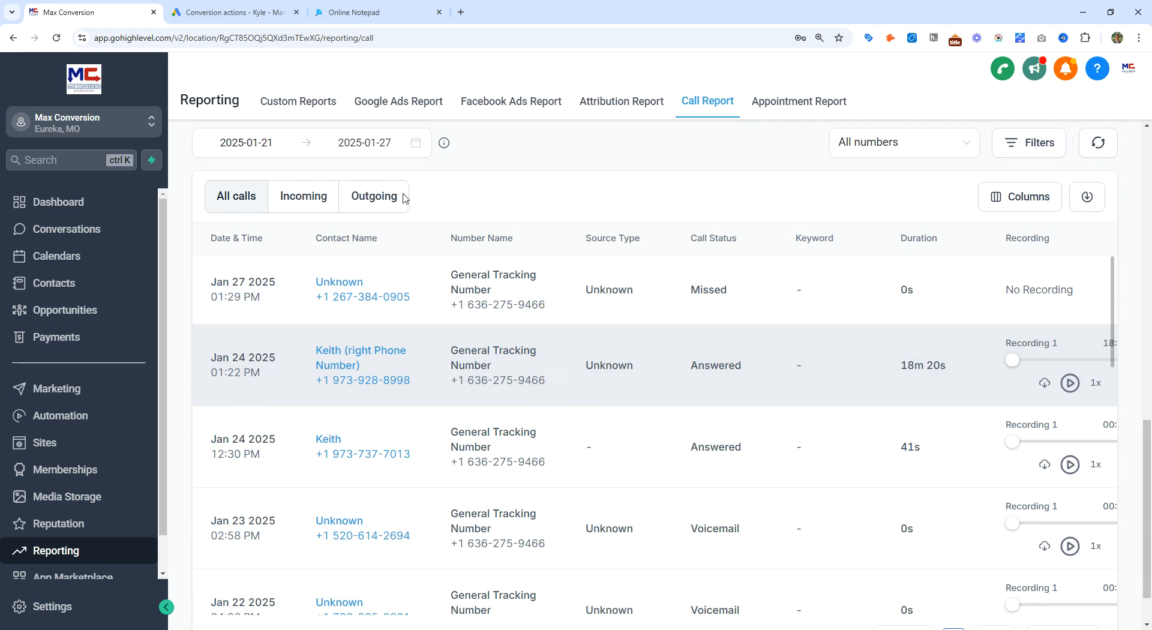
Step: Open the account's Tracking settings in Google Ads Admin and select the tracking template
{"action": "left_click", "coordinate": [240, 13]}
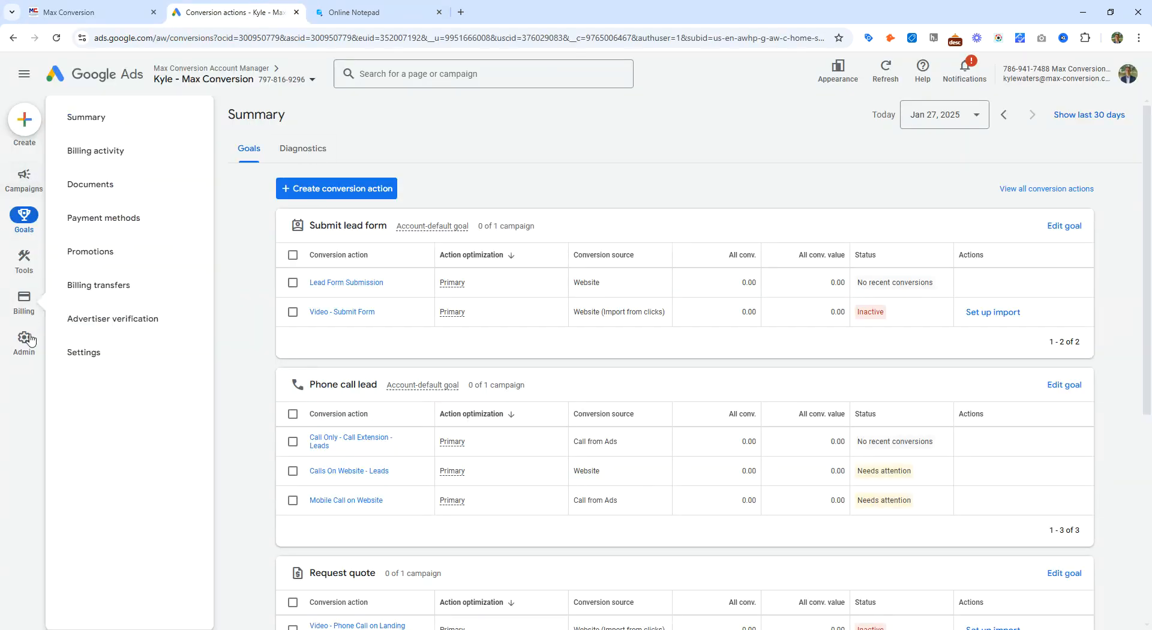
{"action": "left_click", "coordinate": [29, 341]}
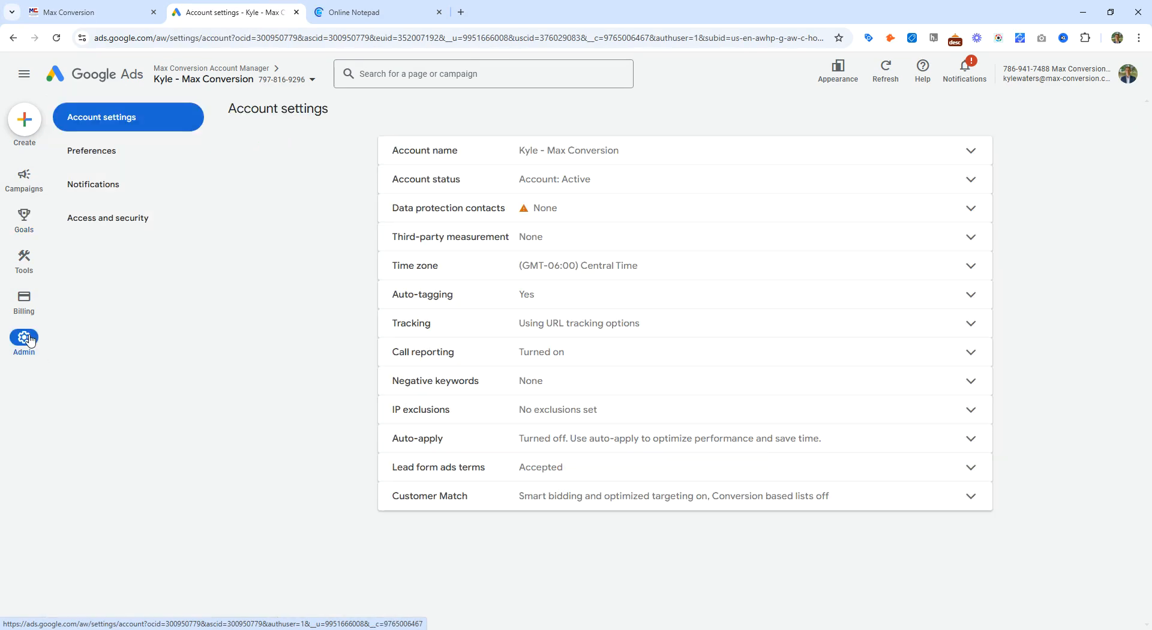
{"action": "left_click", "coordinate": [496, 335]}
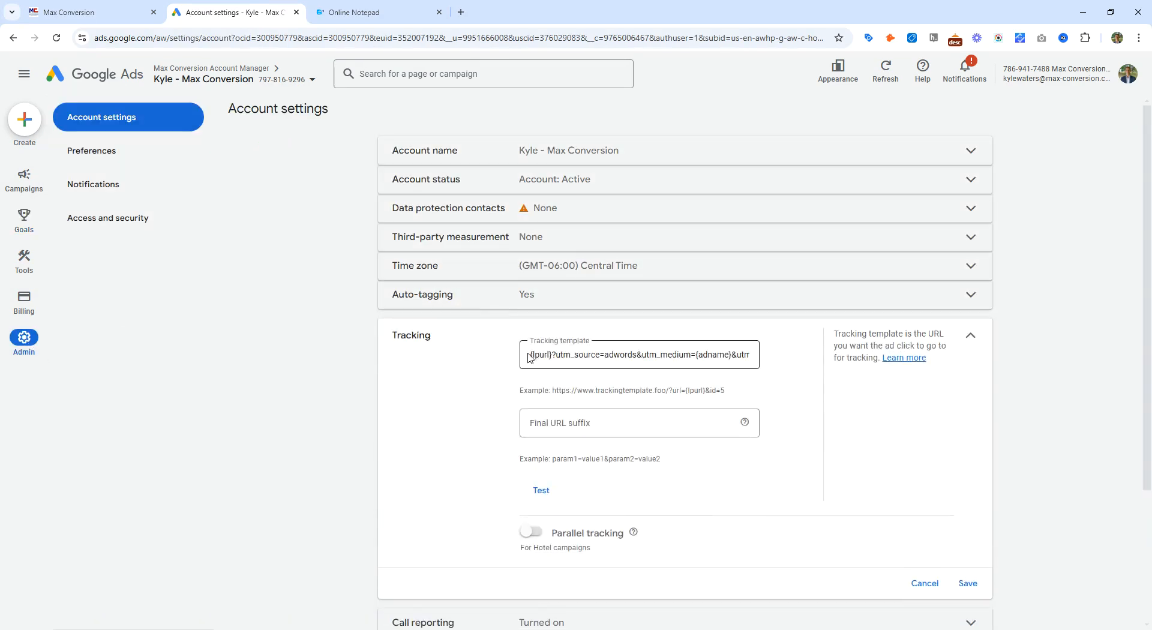
{"action": "left_click_drag", "start_coordinate": [532, 359], "coordinate": [850, 350]}
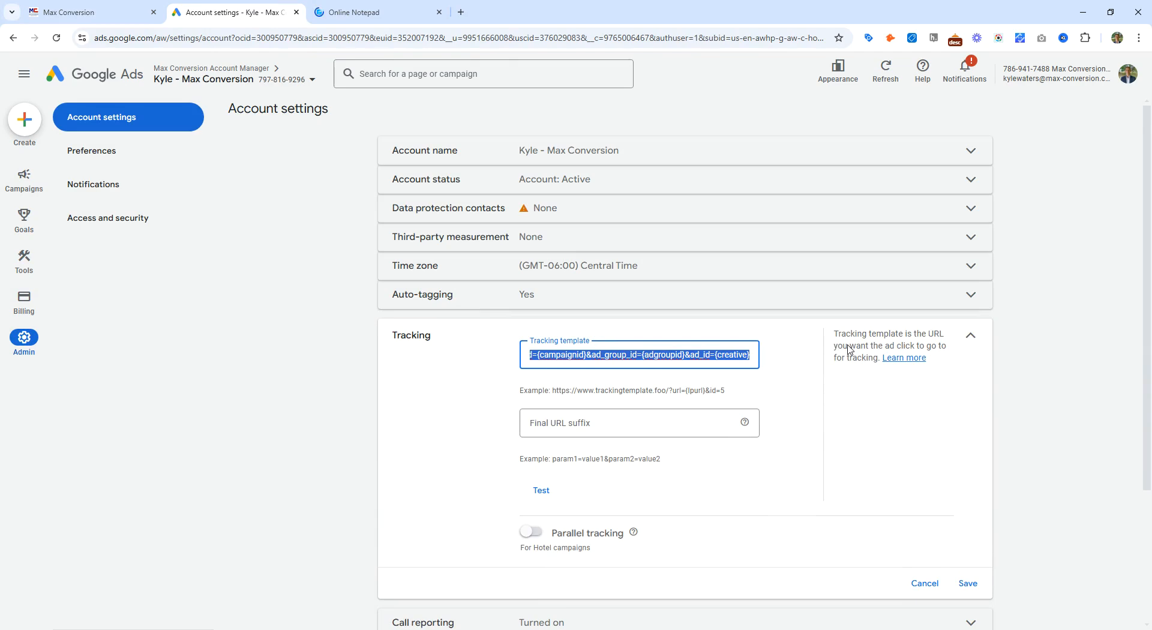
Step: Examine the tracking template's UTM parameters in the Online Notepad tab
{"action": "left_click", "coordinate": [393, 15]}
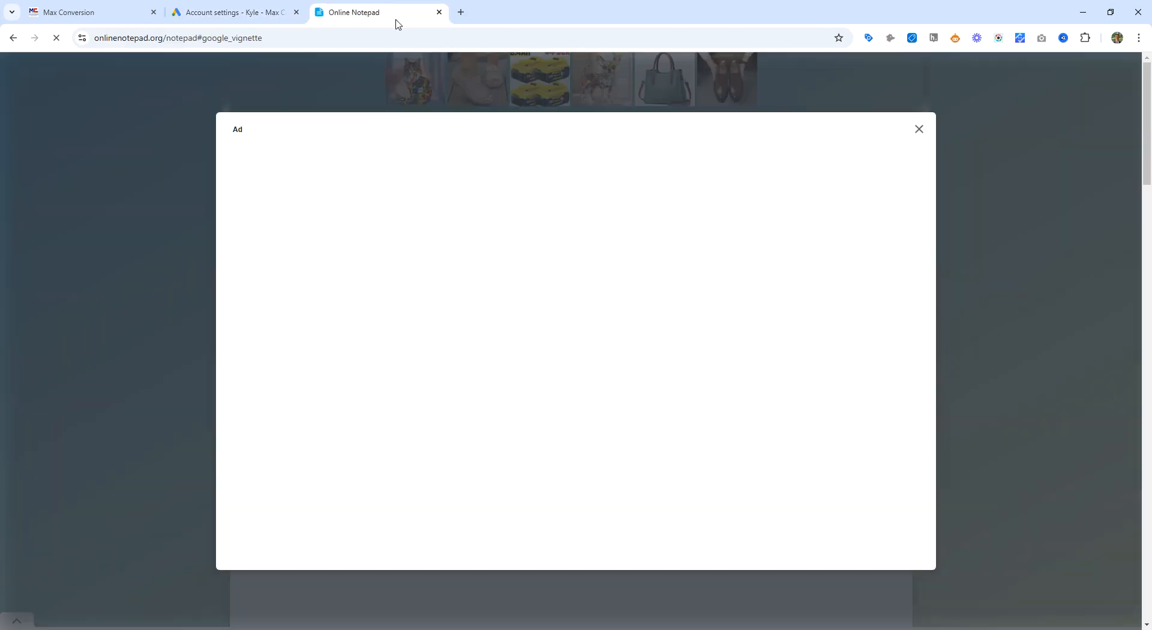
{"action": "left_click", "coordinate": [919, 129]}
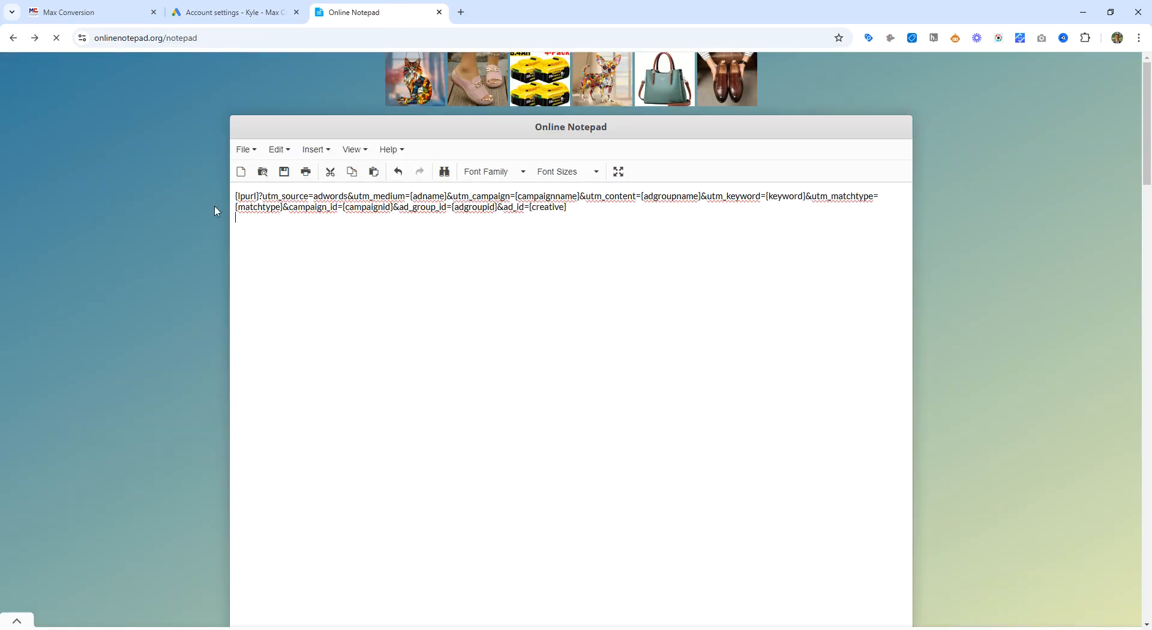
{"action": "key", "text": "ctrl+a"}
{"action": "left_click", "coordinate": [392, 298]}
{"action": "key", "text": "ctrl+a"}
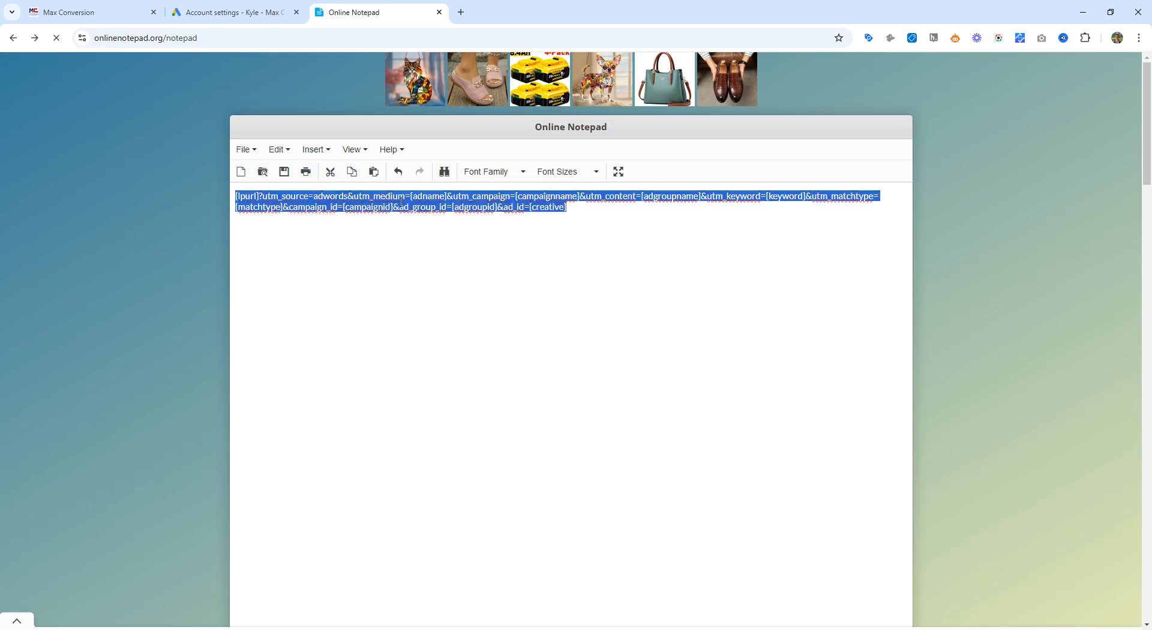
{"action": "left_click", "coordinate": [399, 206]}
{"action": "double_click", "coordinate": [324, 196]}
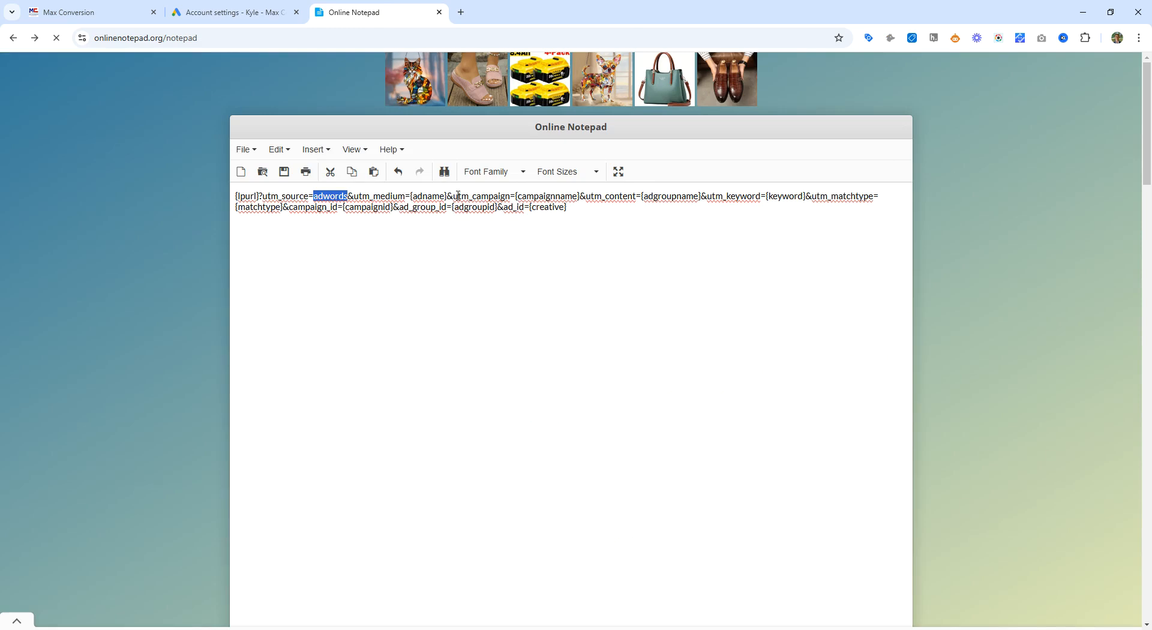
{"action": "left_click_drag", "start_coordinate": [459, 196], "coordinate": [561, 192]}
{"action": "left_click", "coordinate": [561, 192]}
{"action": "left_click_drag", "start_coordinate": [703, 196], "coordinate": [816, 196]}
{"action": "left_click", "coordinate": [807, 197]}
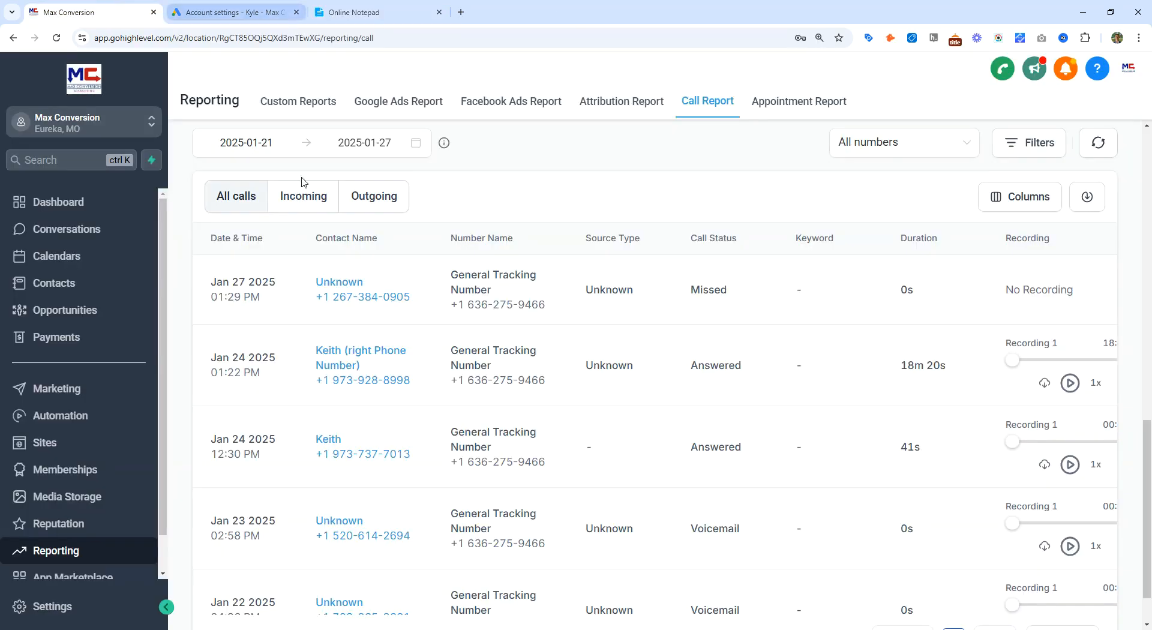
Step: Scroll across the call log columns in the Call Report again
{"action": "scroll", "coordinate": [693, 487], "scroll_direction": "right", "scroll_amount": 3}
{"action": "middle_click", "coordinate": [691, 484]}
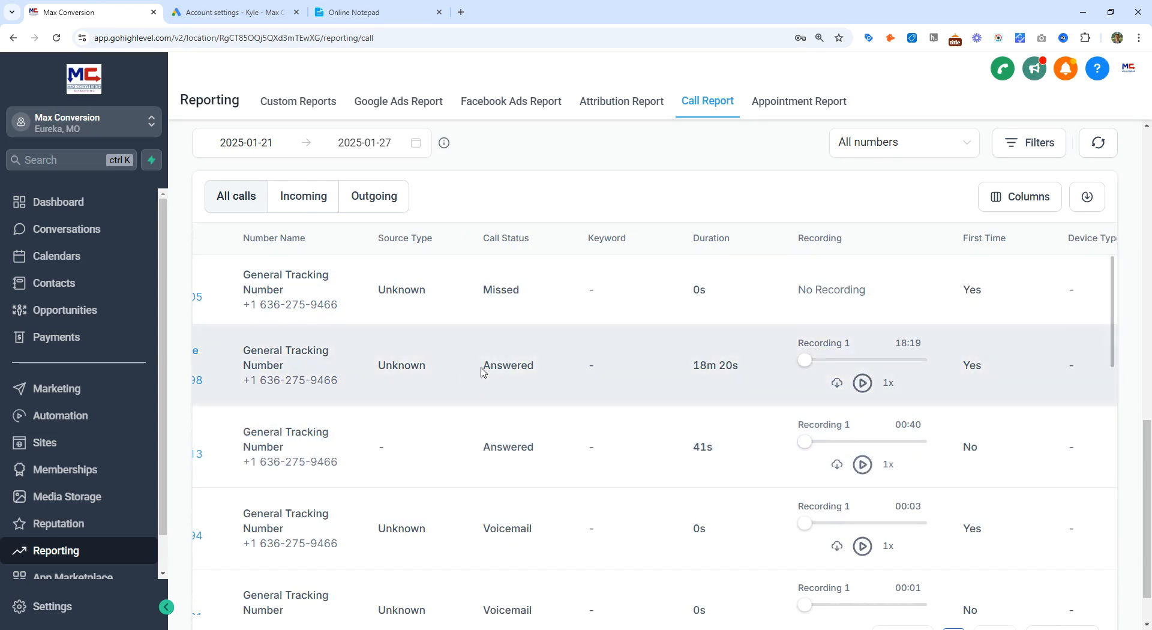
{"action": "scroll", "coordinate": [556, 369], "scroll_direction": "right", "scroll_amount": 8}
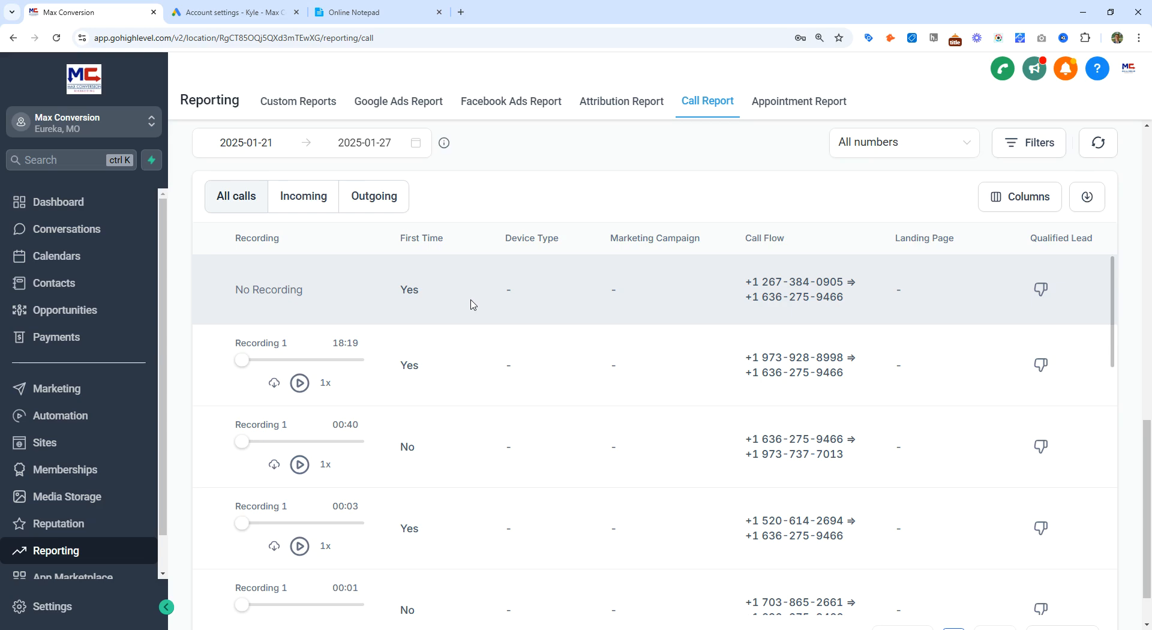
Step: Close the tracking settings without saving and open a new Google Ads script through the search
{"action": "left_click", "coordinate": [234, 12]}
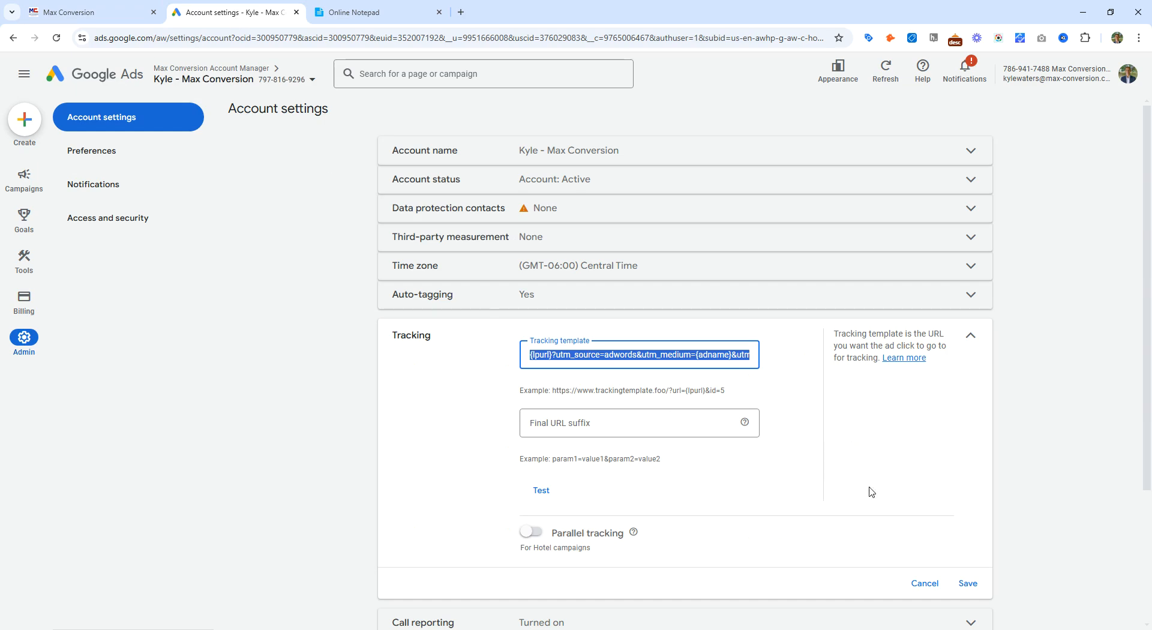
{"action": "left_click", "coordinate": [927, 583]}
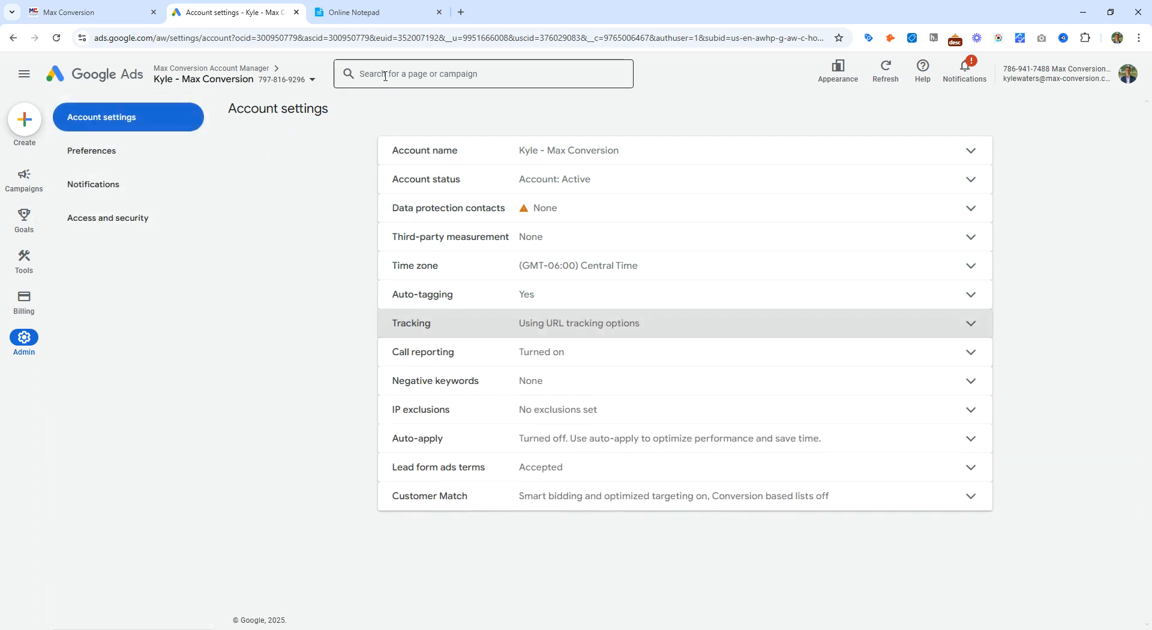
{"action": "left_click", "coordinate": [385, 77]}
{"action": "type", "text": "scri"}
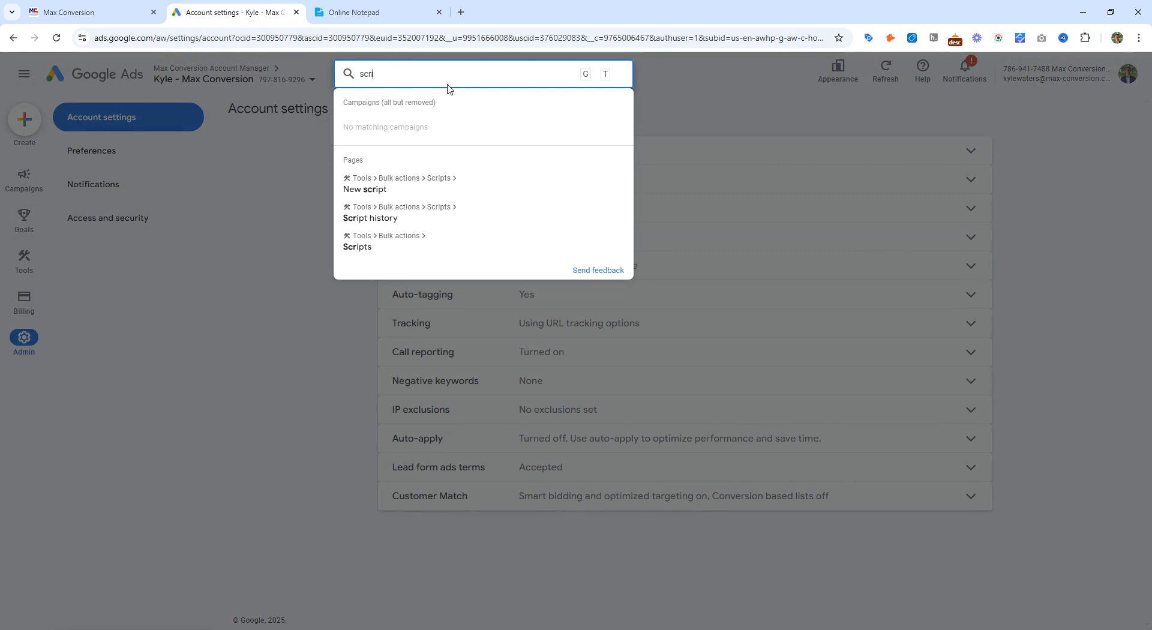
{"action": "left_click", "coordinate": [425, 184]}
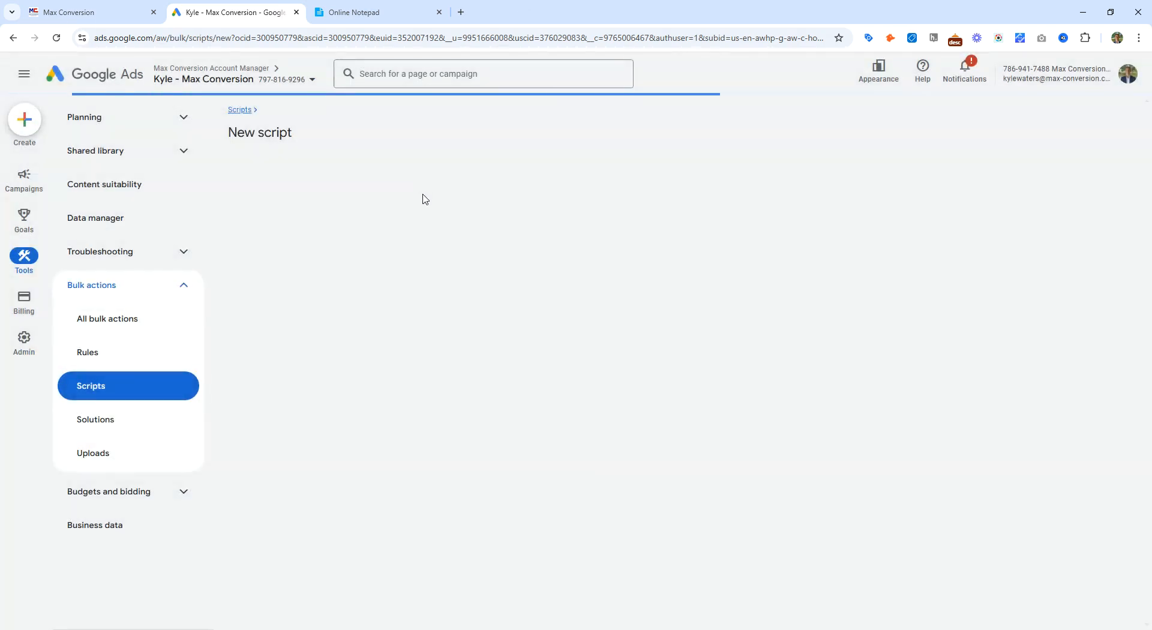
Step: Open the GHL Call Script UTM support article in a new tab and copy its precautionary tracking script code
{"action": "left_click", "coordinate": [460, 12]}
{"action": "left_click", "coordinate": [594, 59]}
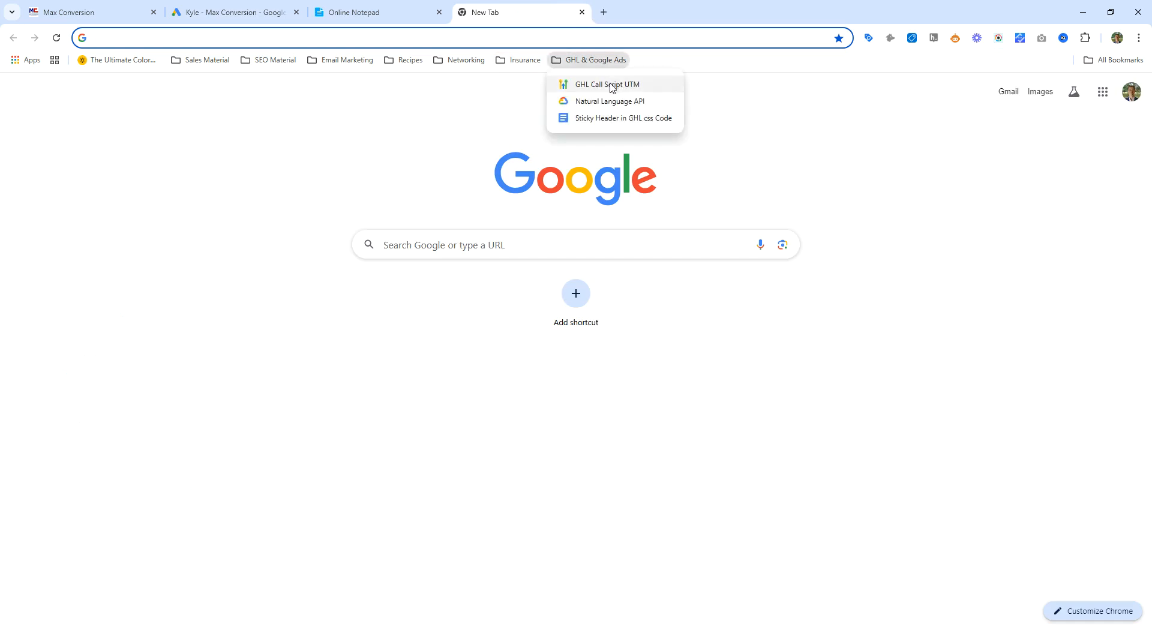
{"action": "left_click", "coordinate": [611, 85]}
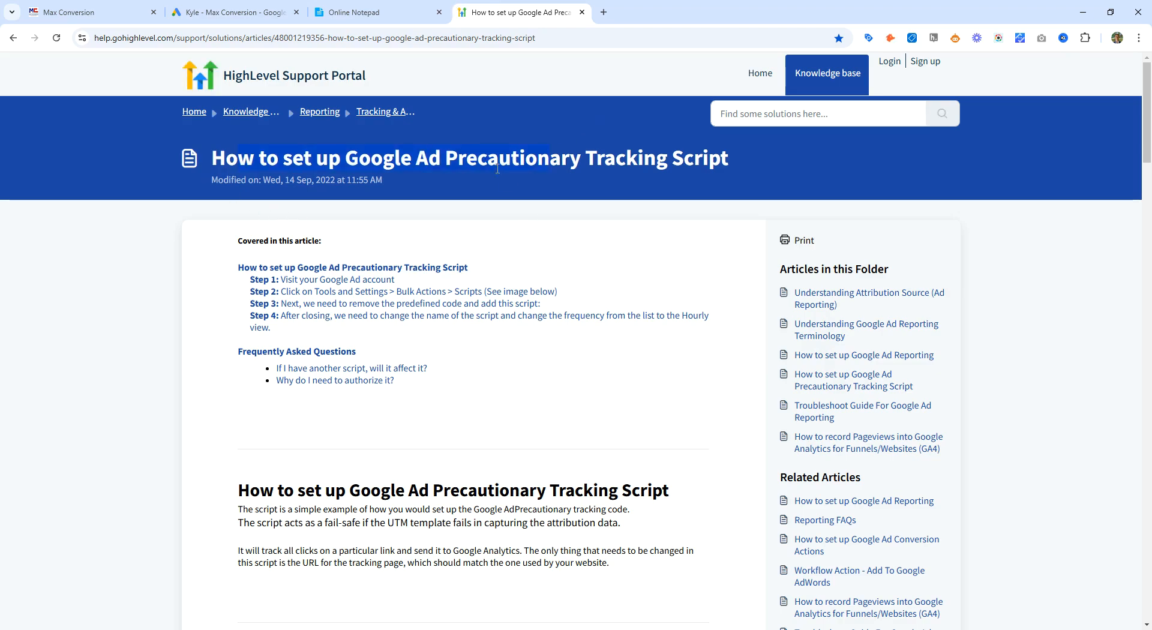
{"action": "scroll", "coordinate": [497, 169], "scroll_direction": "down", "scroll_amount": 15}
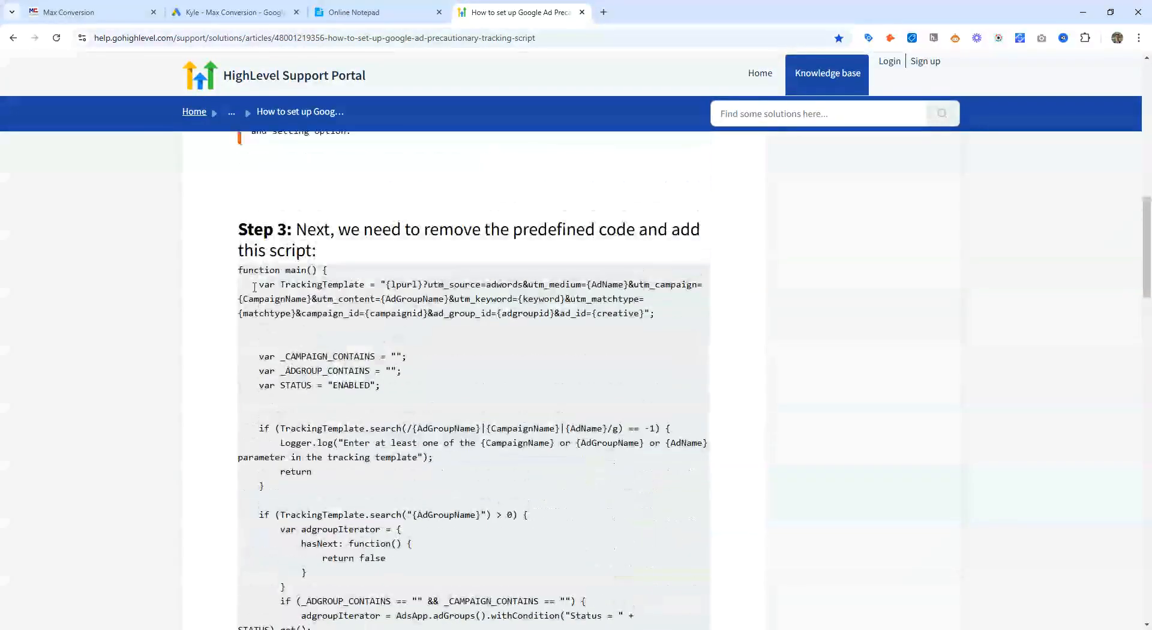
{"action": "left_click_drag", "start_coordinate": [240, 270], "coordinate": [458, 329]}
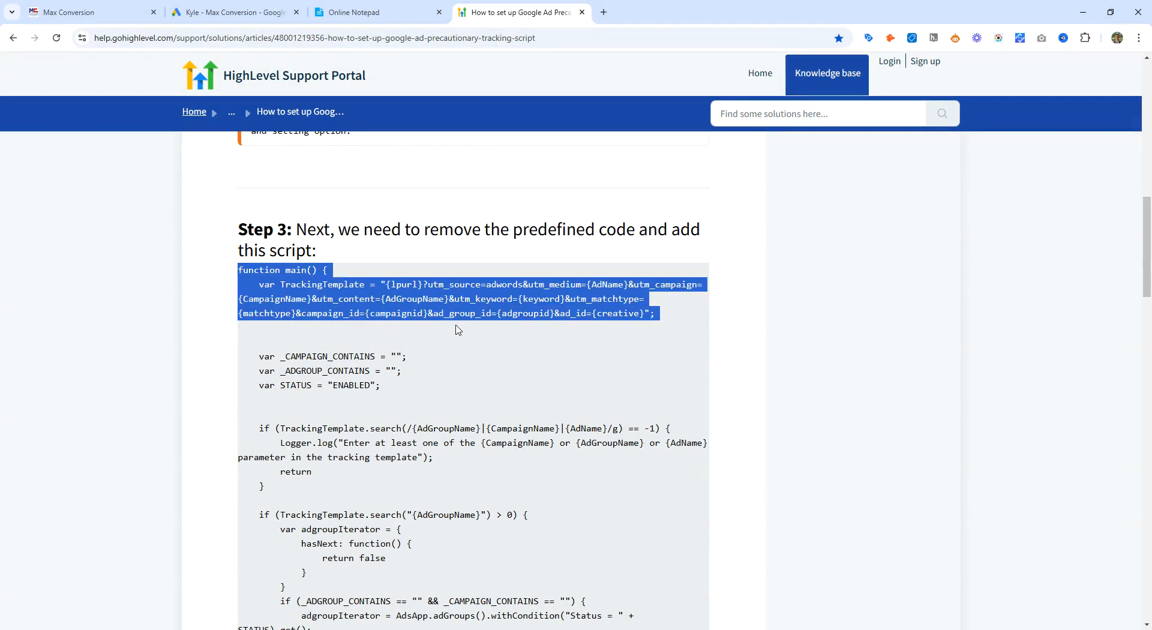
{"action": "left_click", "coordinate": [437, 311]}
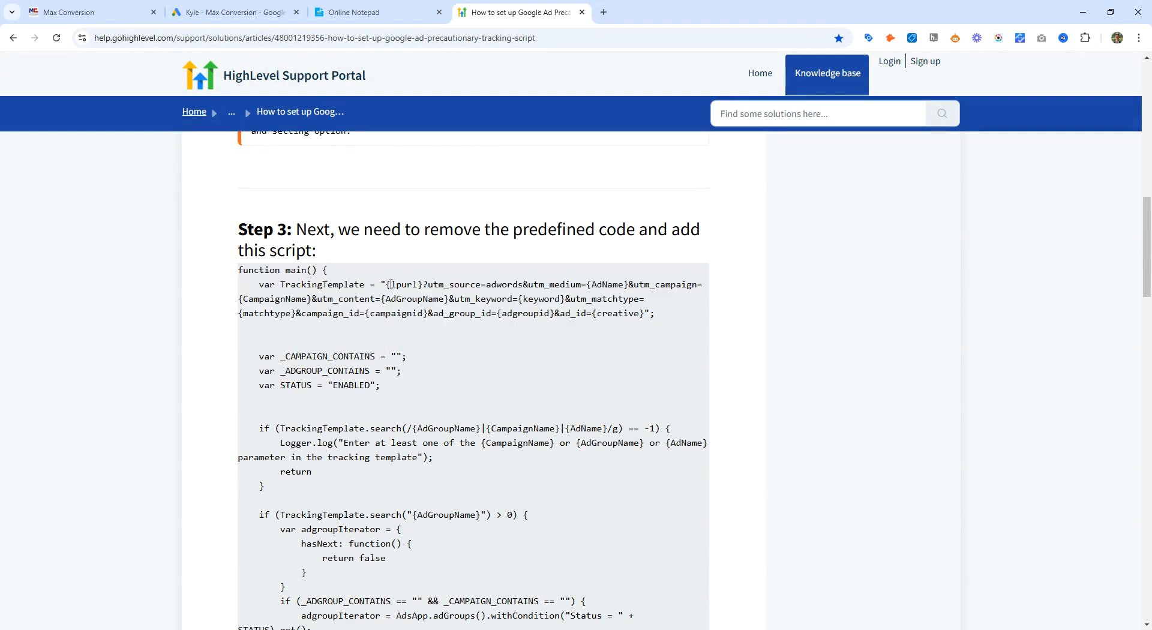
{"action": "left_click_drag", "start_coordinate": [387, 286], "coordinate": [647, 324]}
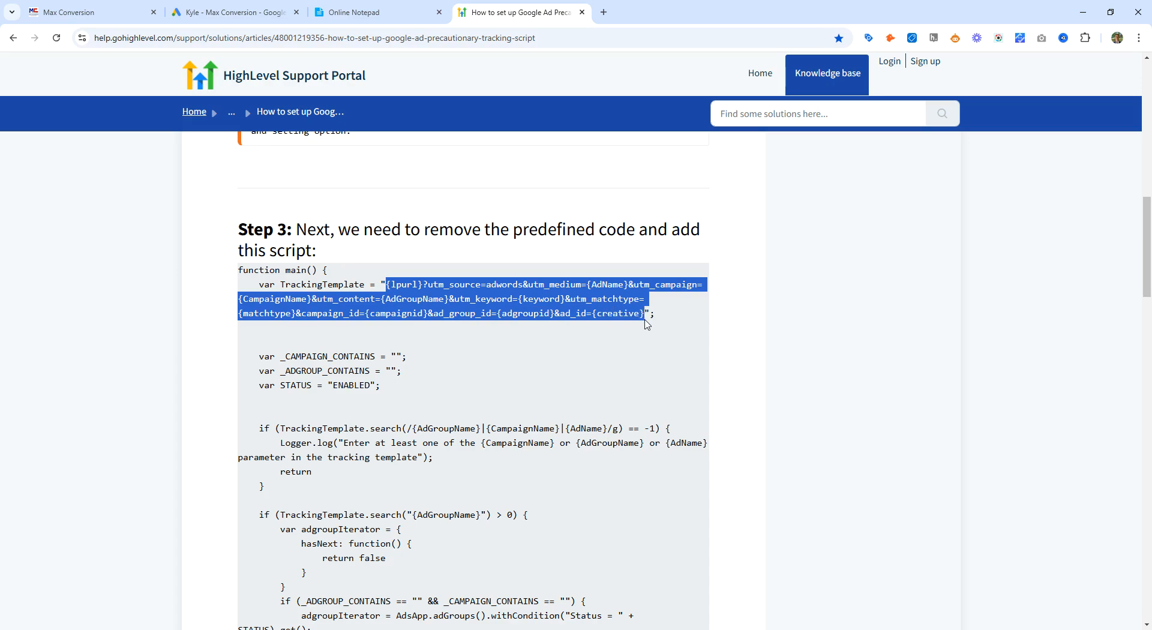
{"action": "left_click", "coordinate": [244, 274]}
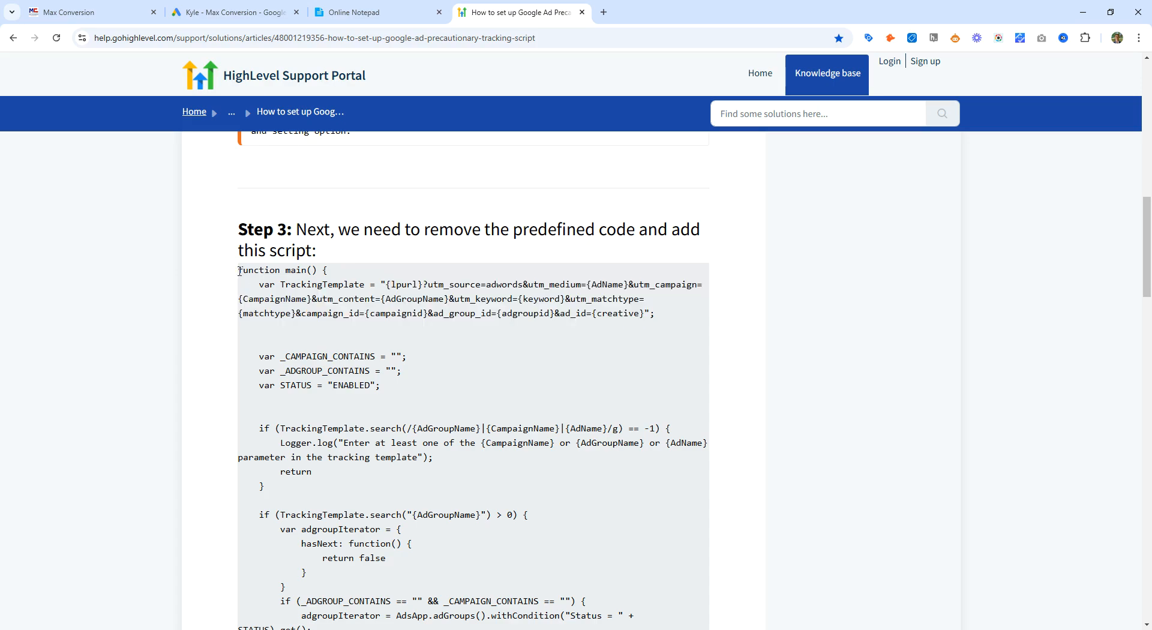
{"action": "left_click_drag", "start_coordinate": [240, 272], "coordinate": [259, 227]}
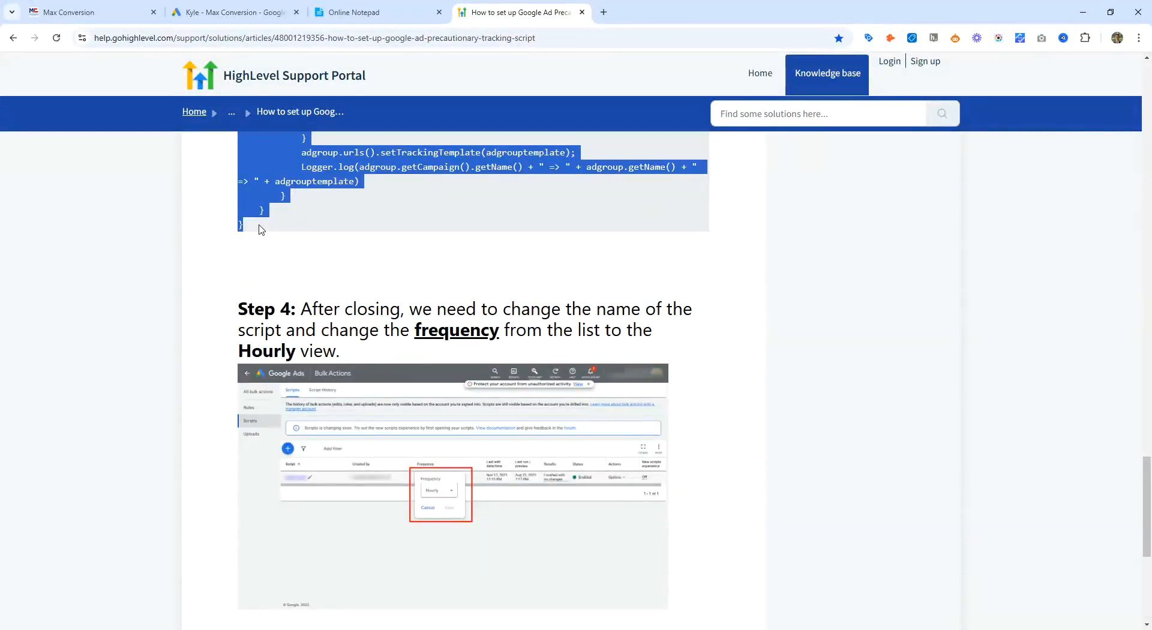
Step: Replace the new Google Ads script's default code with the copied precautionary tracking script
{"action": "left_click", "coordinate": [197, 4]}
{"action": "left_click", "coordinate": [486, 322]}
{"action": "key", "text": "ctrl+a"}
{"action": "key", "text": "ctrl+v"}
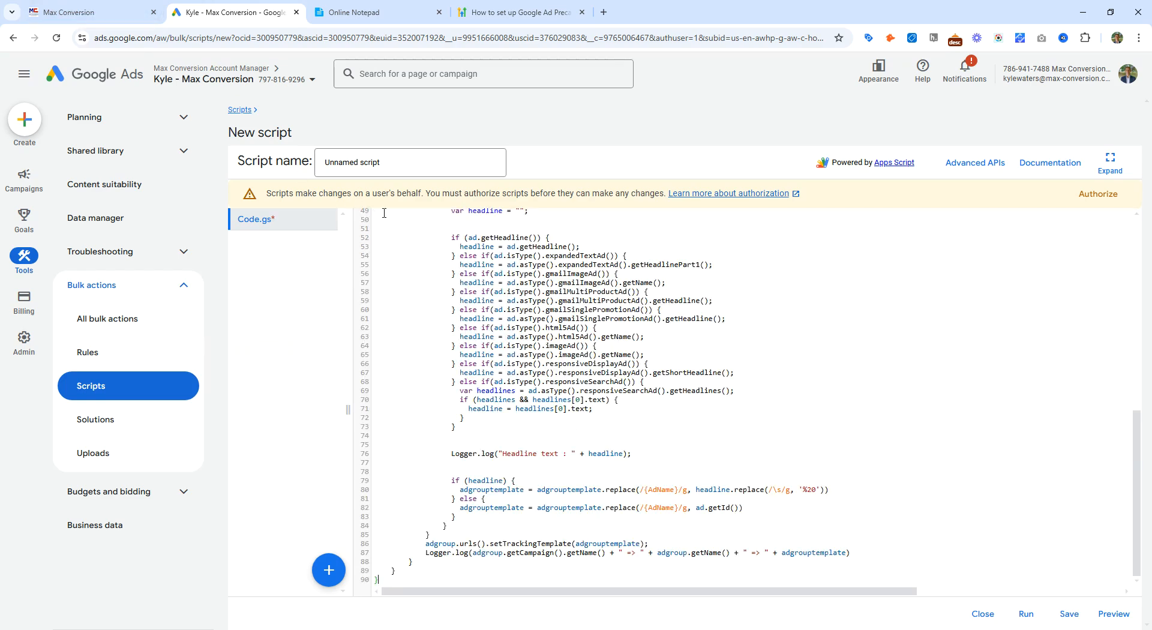
Step: Name the script "Google Ad Precautionary Tracking Script" and save it
{"action": "triple_click", "coordinate": [393, 162]}
{"action": "left_click", "coordinate": [522, 12]}
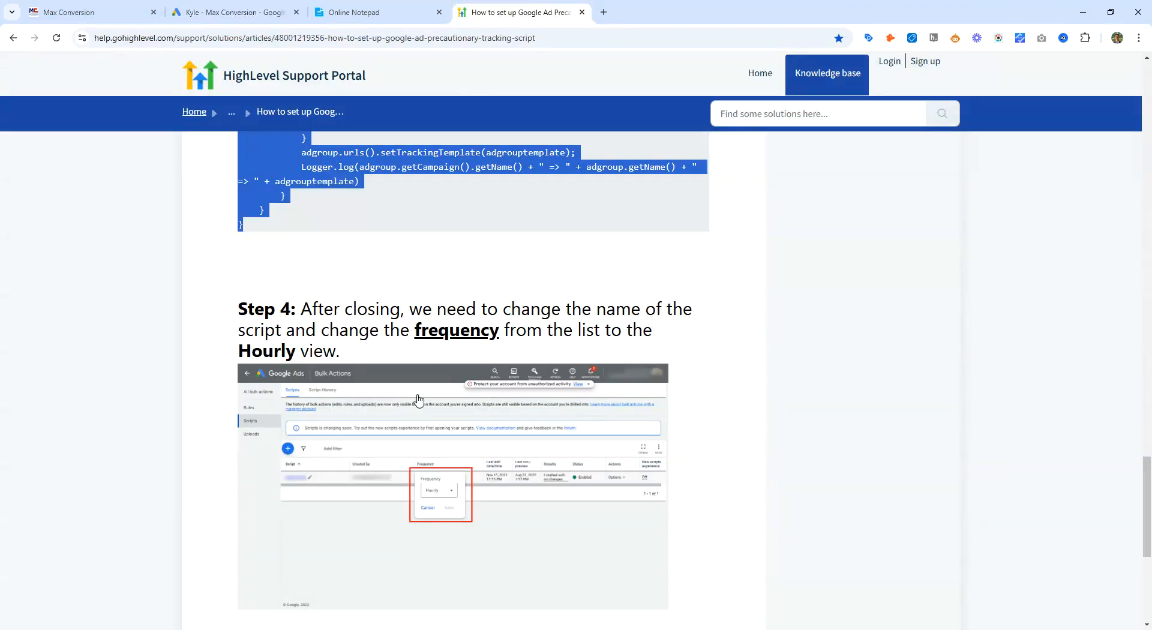
{"action": "scroll", "coordinate": [459, 154], "scroll_direction": "up", "scroll_amount": 20}
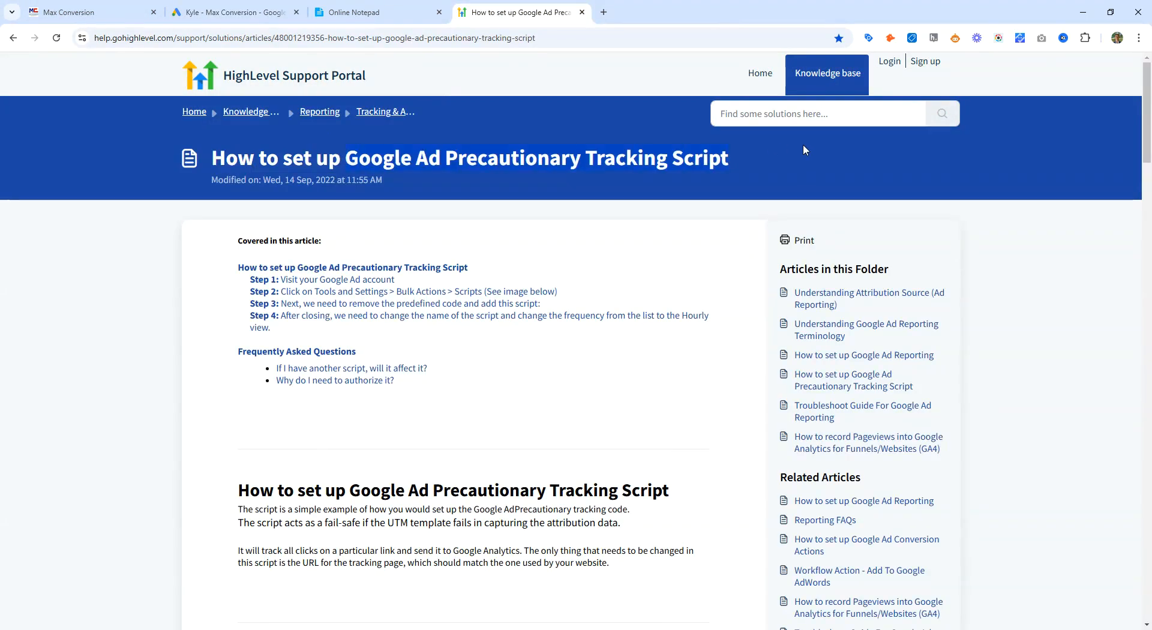
{"action": "left_click", "coordinate": [234, 12]}
{"action": "type", "text": "Google Ad Precautionary Tracking Script"}
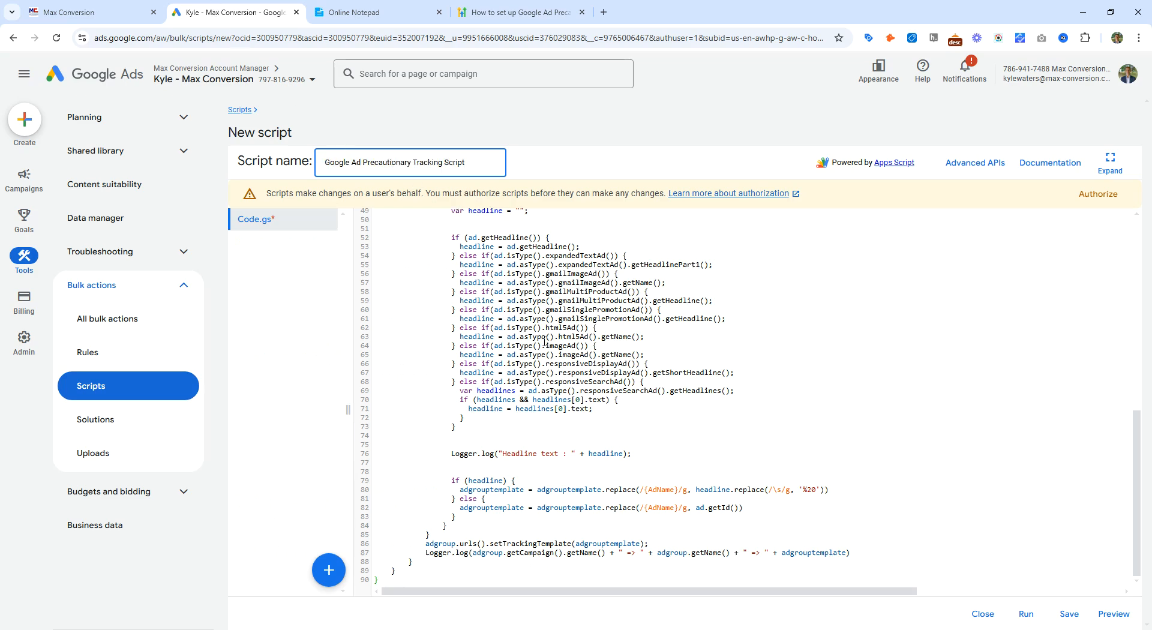
{"action": "left_click", "coordinate": [1069, 614]}
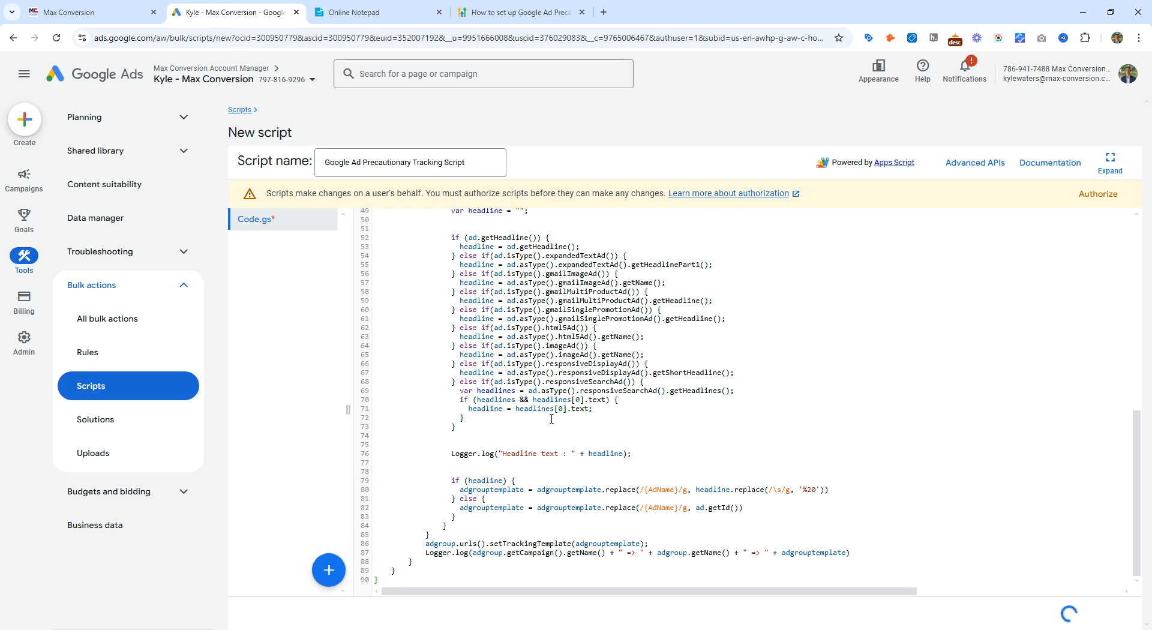
Step: Return to the Scripts list and set the new script's frequency to Hourly
{"action": "left_click", "coordinate": [240, 109]}
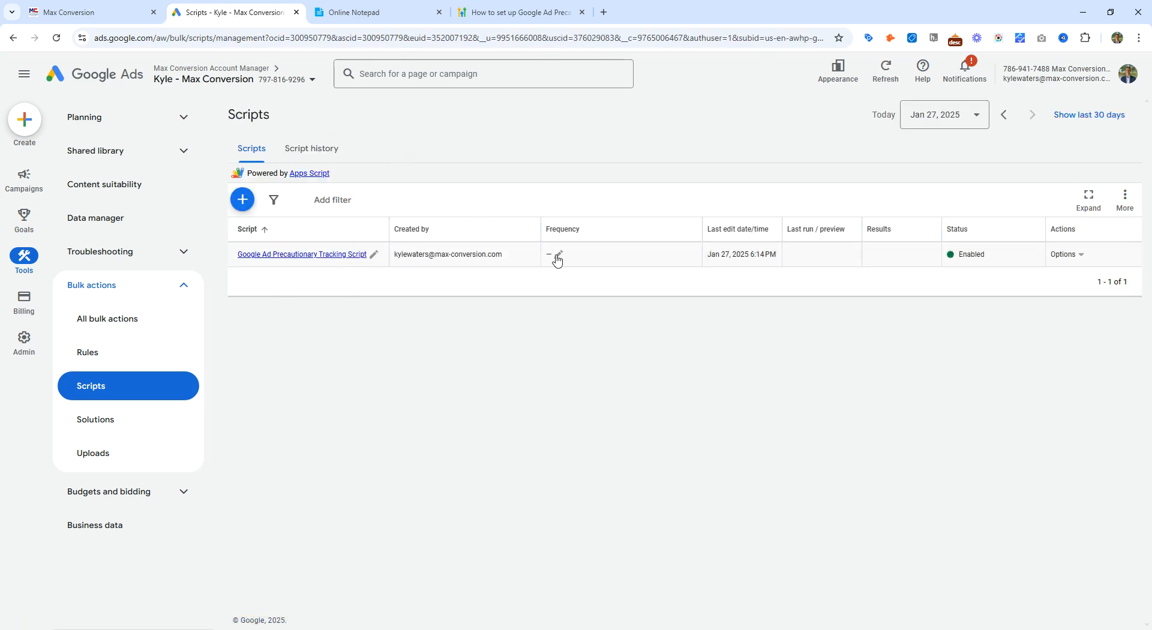
{"action": "left_click", "coordinate": [555, 257]}
{"action": "left_click", "coordinate": [573, 283]}
{"action": "left_click", "coordinate": [589, 353]}
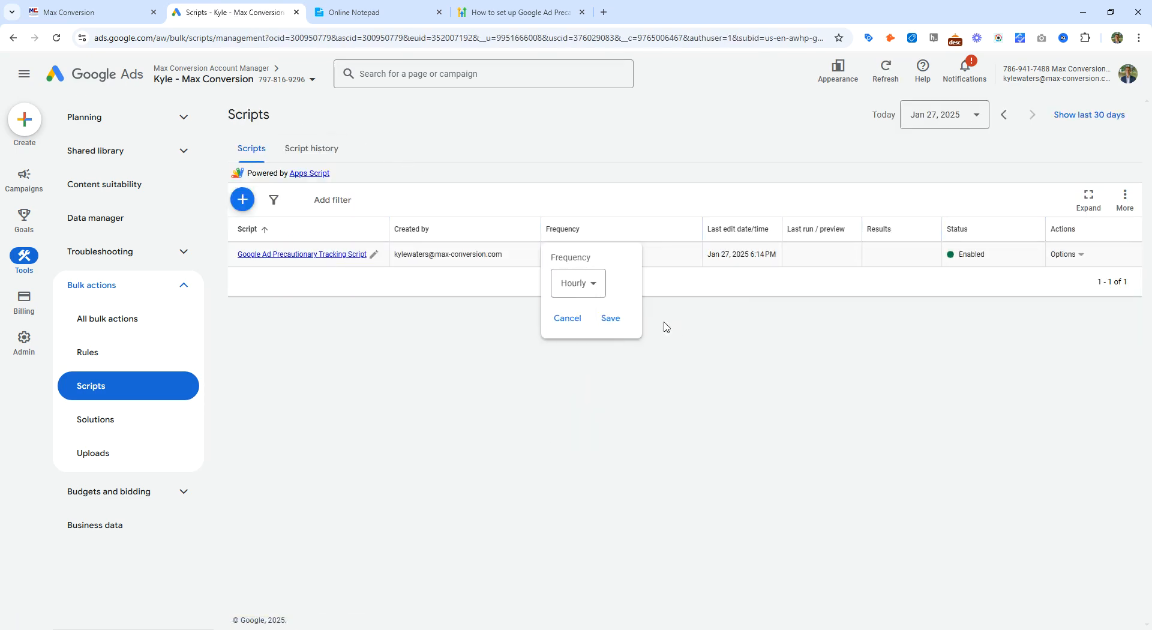
{"action": "left_click", "coordinate": [613, 318]}
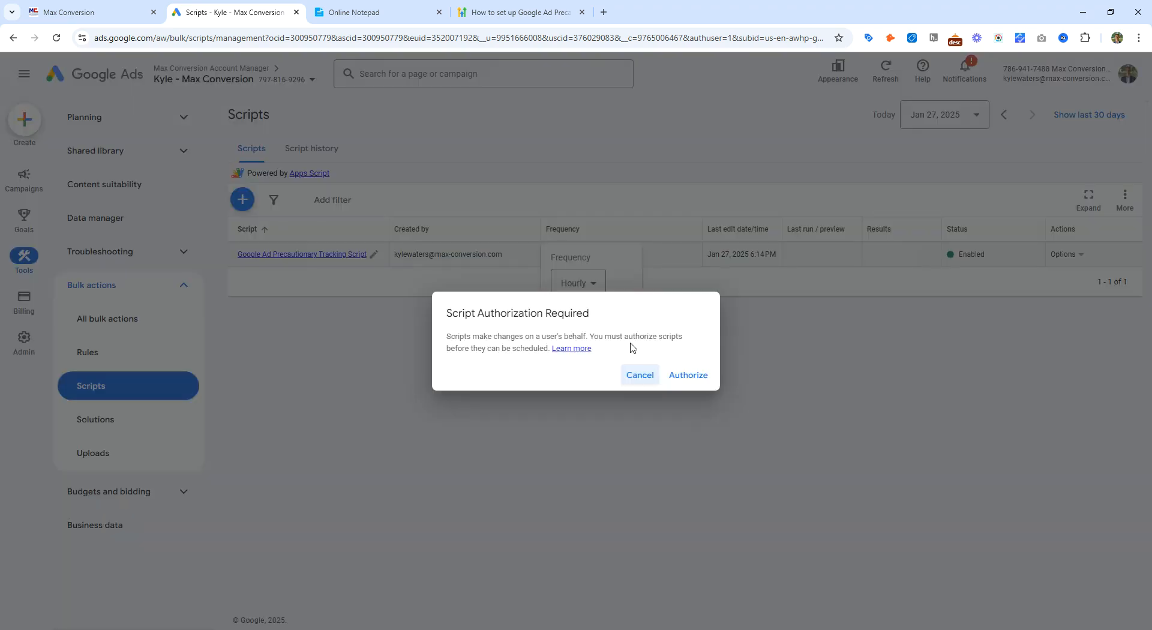
Step: Authorize the script with the signed-in Google account, allow access, and save the Hourly frequency
{"action": "left_click", "coordinate": [712, 384]}
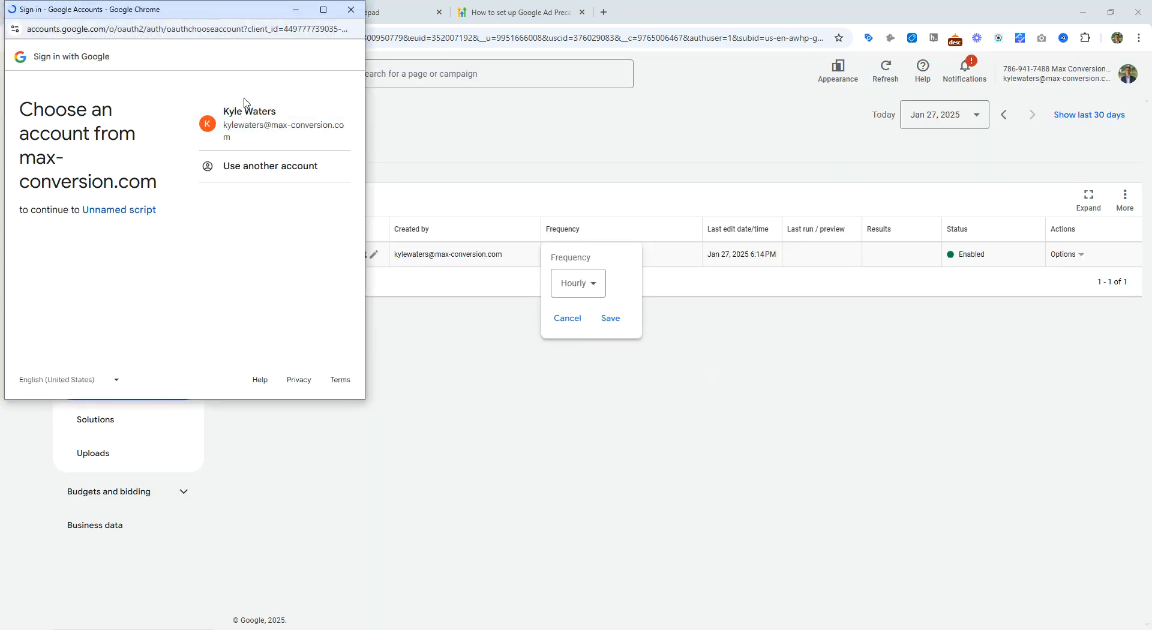
{"action": "left_click", "coordinate": [252, 123]}
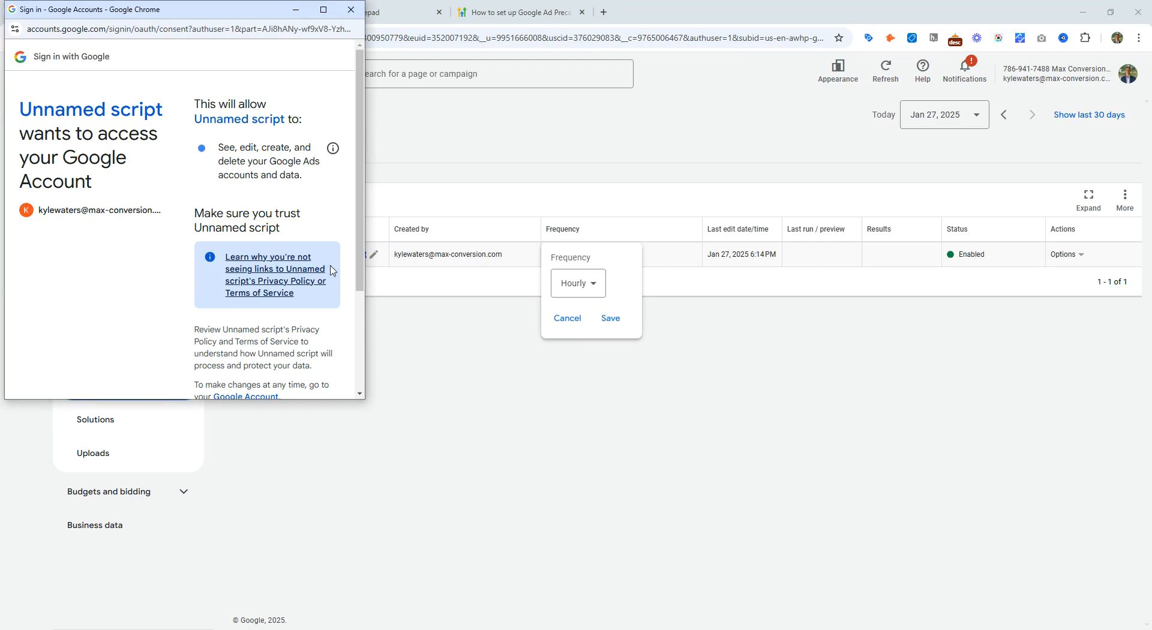
{"action": "scroll", "coordinate": [305, 298], "scroll_direction": "down", "scroll_amount": 3}
{"action": "left_click", "coordinate": [322, 333]}
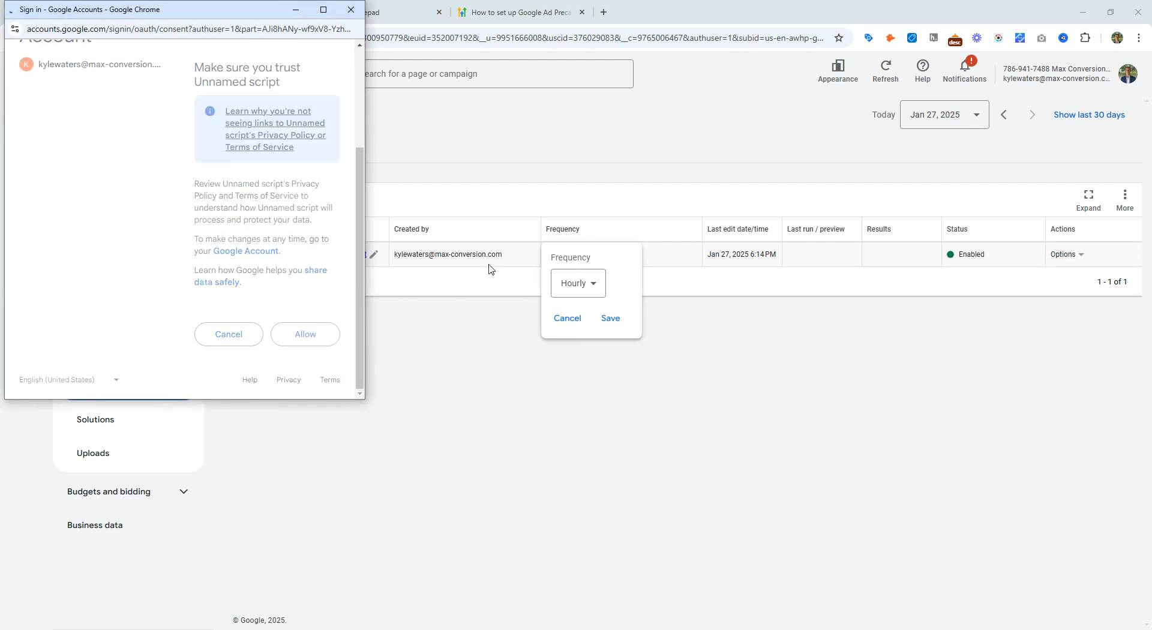
{"action": "left_click", "coordinate": [610, 319]}
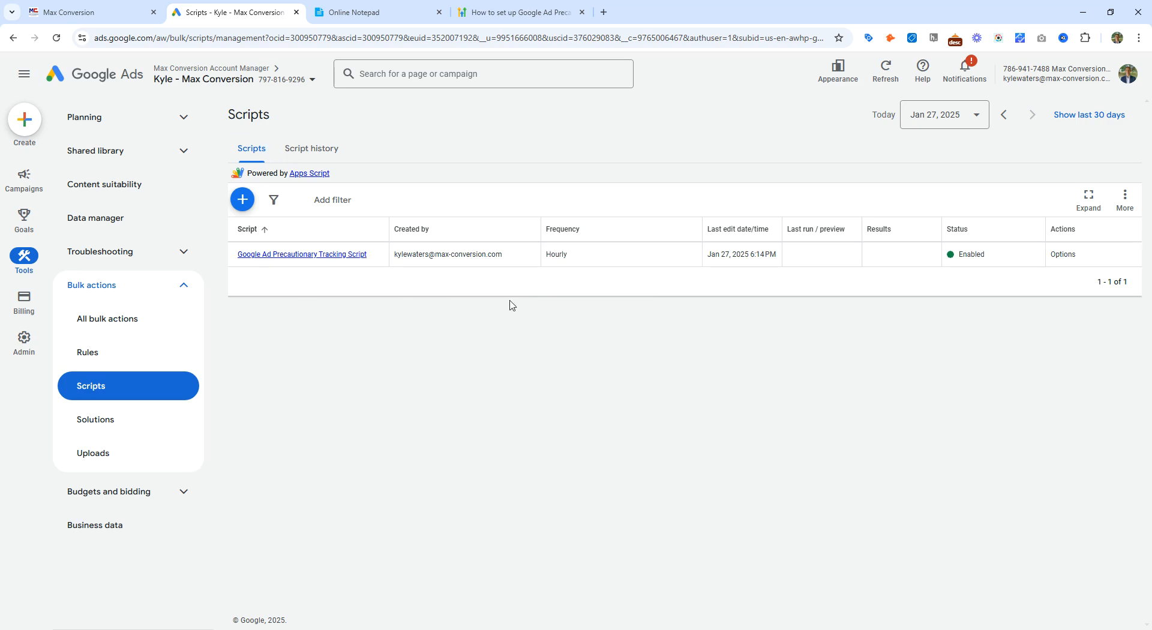
Step: Examine the Call Report's source type, call status and keyword columns in the GoHighLevel tab
{"action": "left_click", "coordinate": [84, 12]}
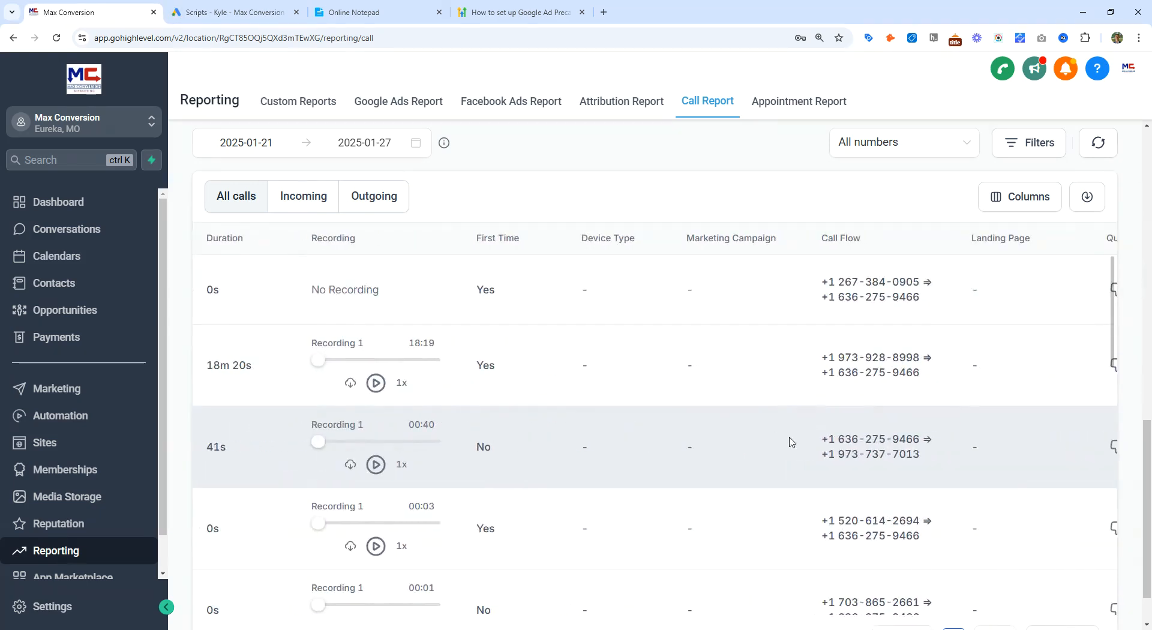
{"action": "left_click_drag", "start_coordinate": [519, 292], "coordinate": [615, 288]}
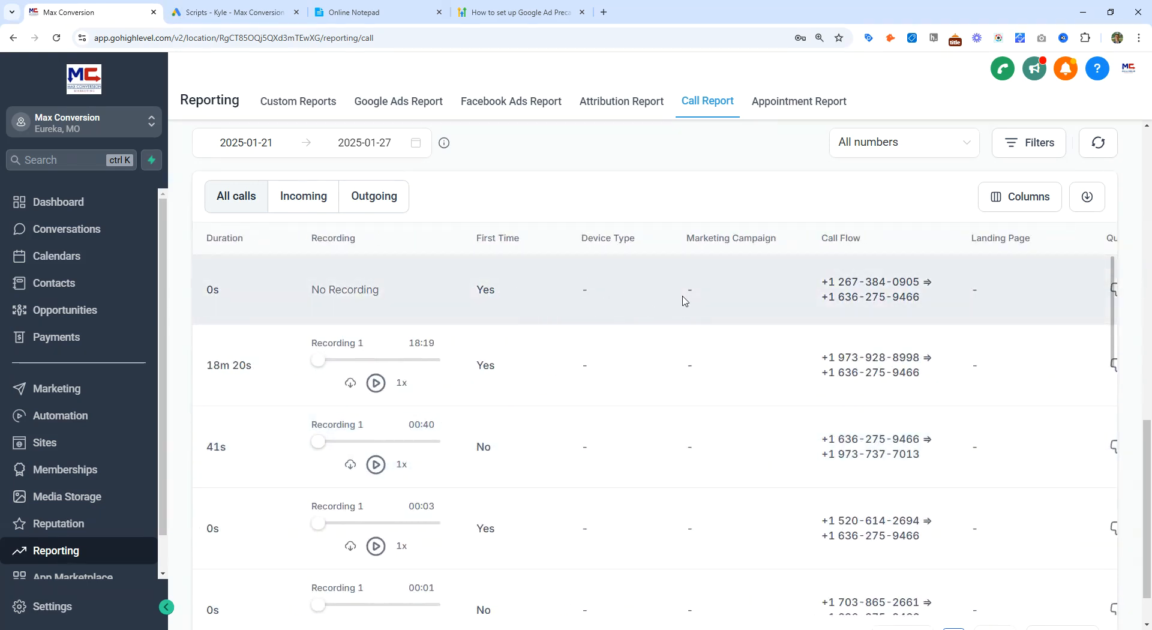
{"action": "double_click", "coordinate": [681, 297]}
{"action": "middle_click", "coordinate": [749, 309]}
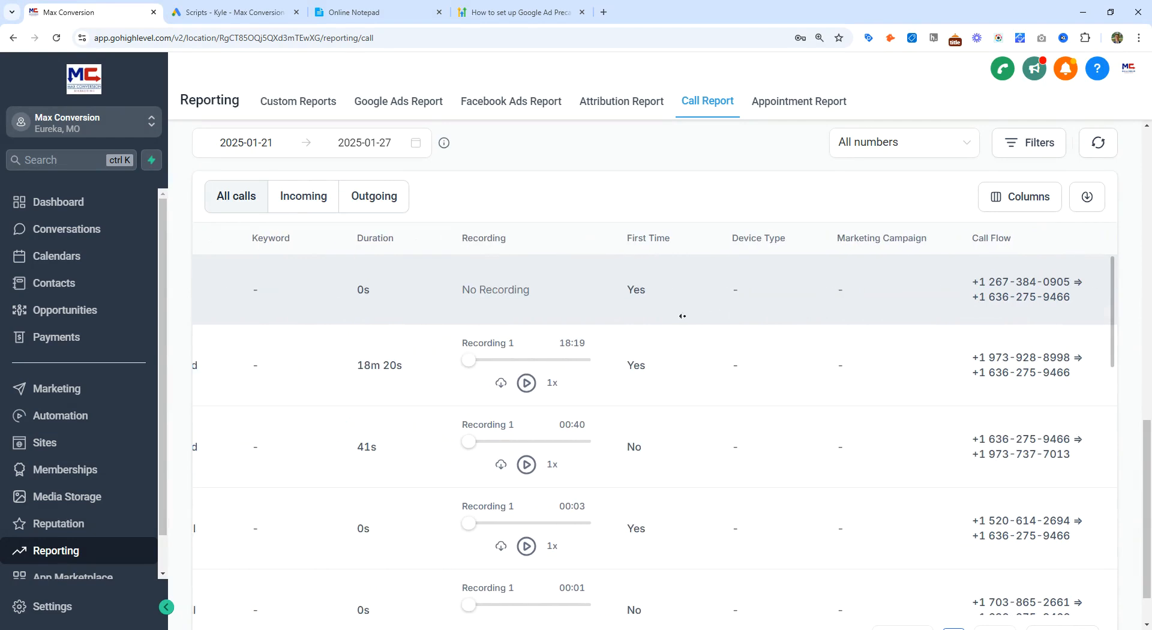
{"action": "left_click_drag", "start_coordinate": [291, 290], "coordinate": [195, 292]}
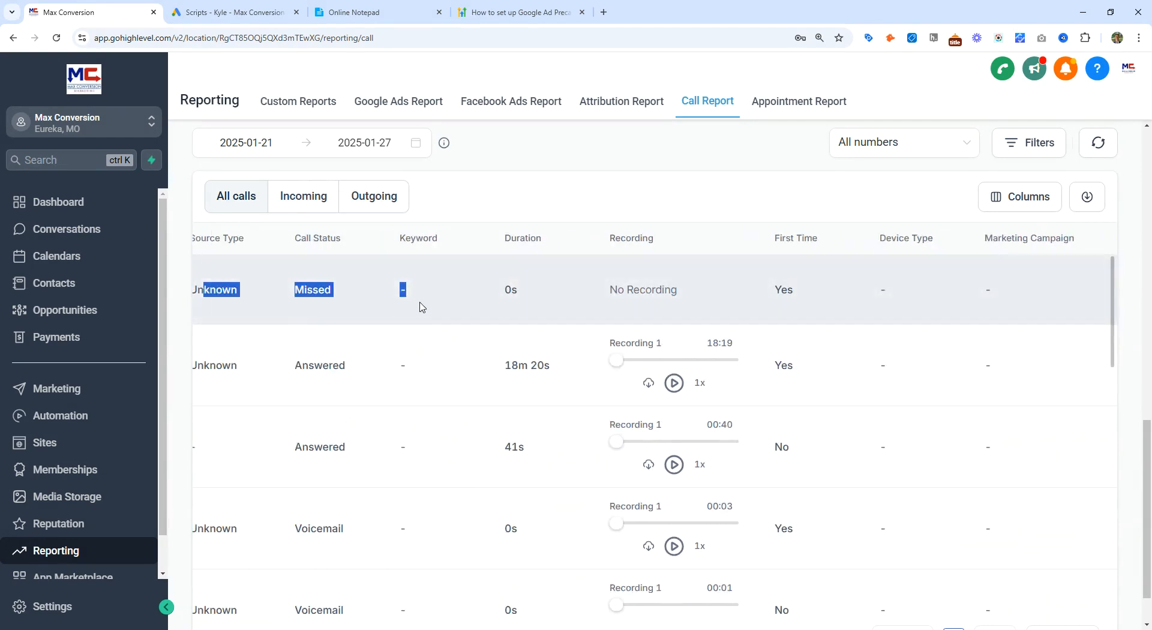
{"action": "left_click", "coordinate": [423, 307]}
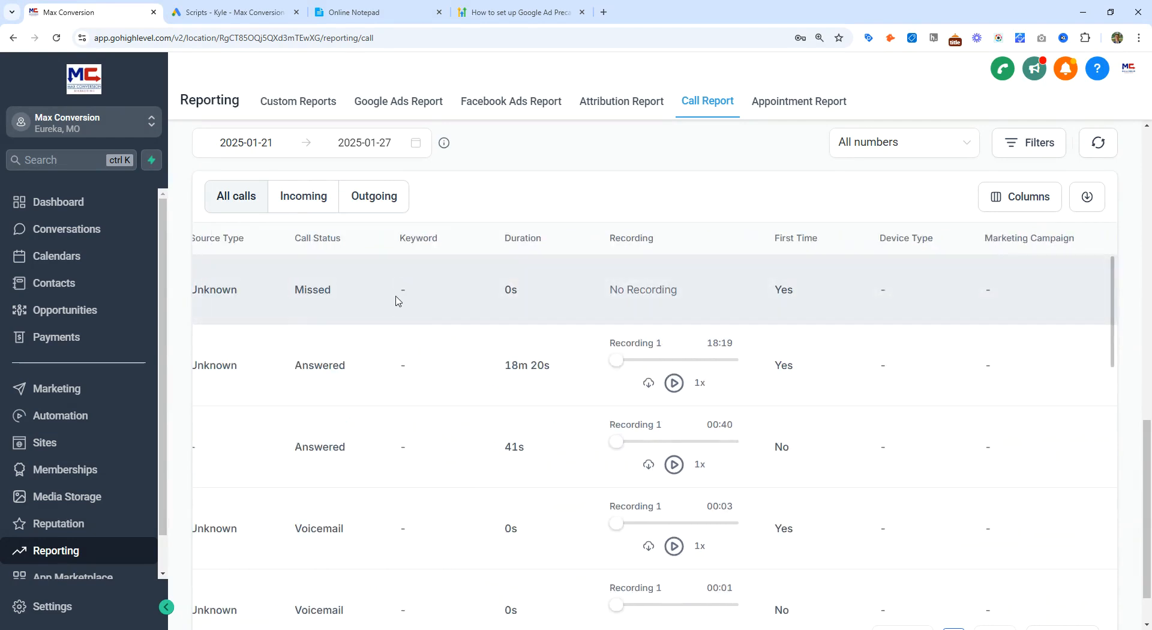